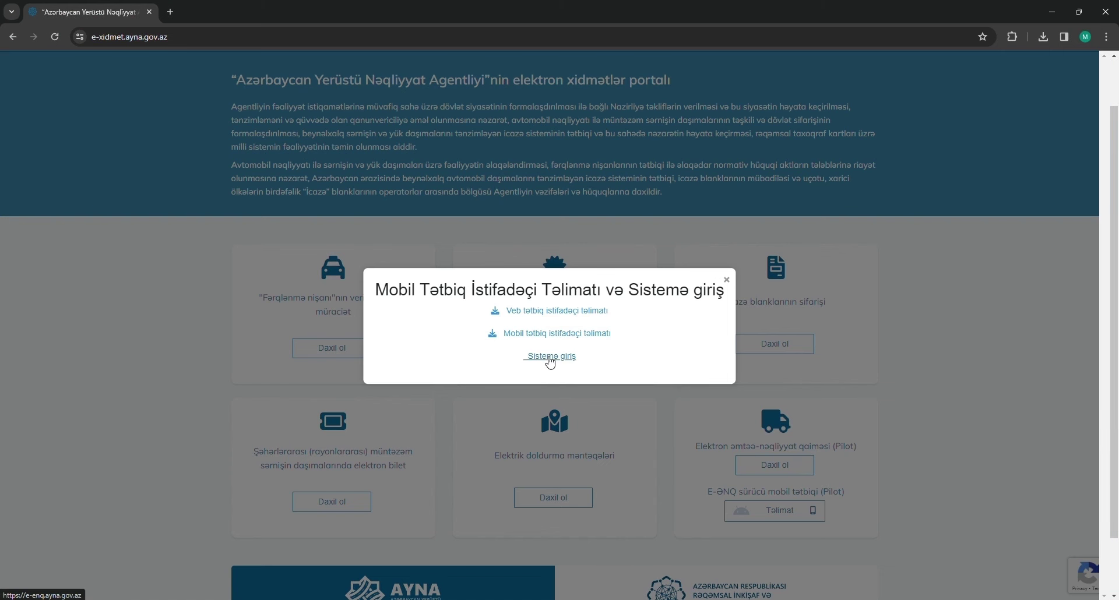
Step: Follow the 'Sistemə giriş' link to reach the ASAN Login sign-in page
left_click(550, 358)
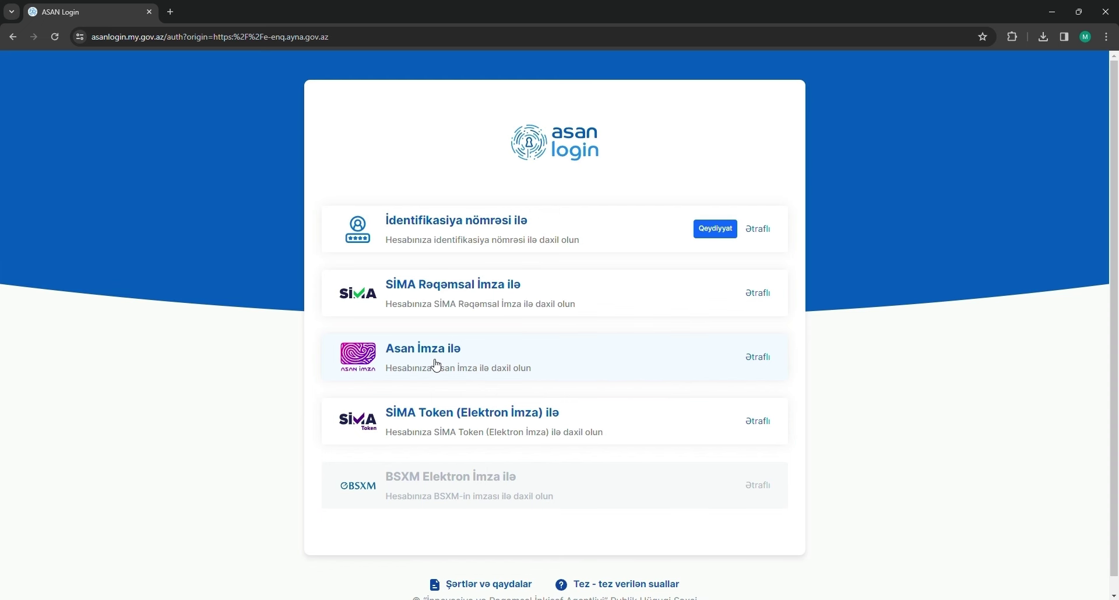
Step: Sign in with Asan İmza using the 055 prefix, the mobile number and the user ID
left_click(436, 365)
left_click(441, 288)
left_click(437, 358)
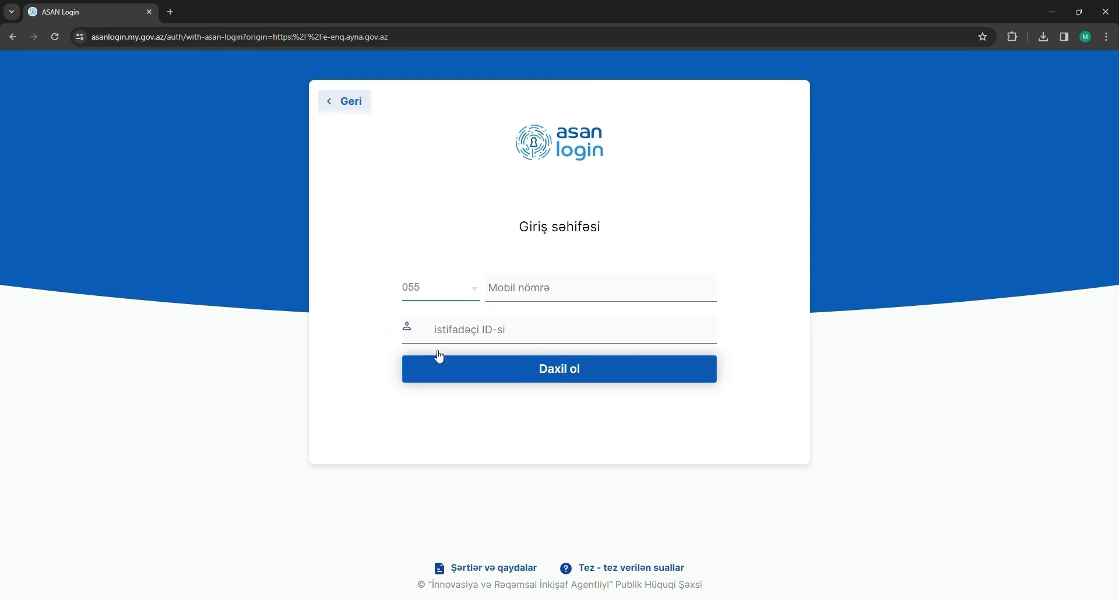
left_click(553, 300)
left_click(502, 330)
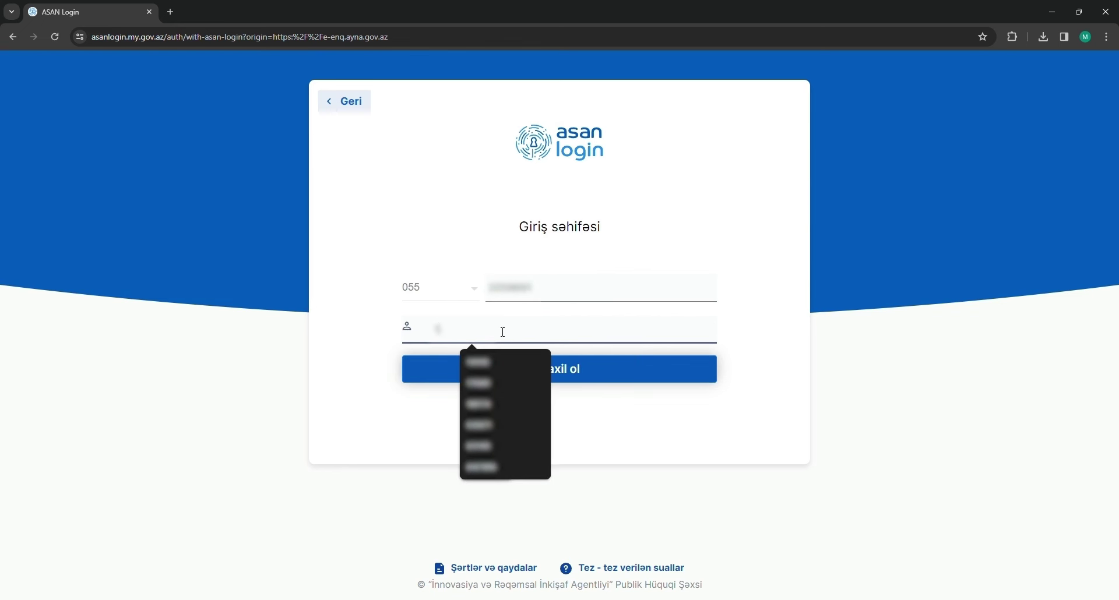
left_click(535, 370)
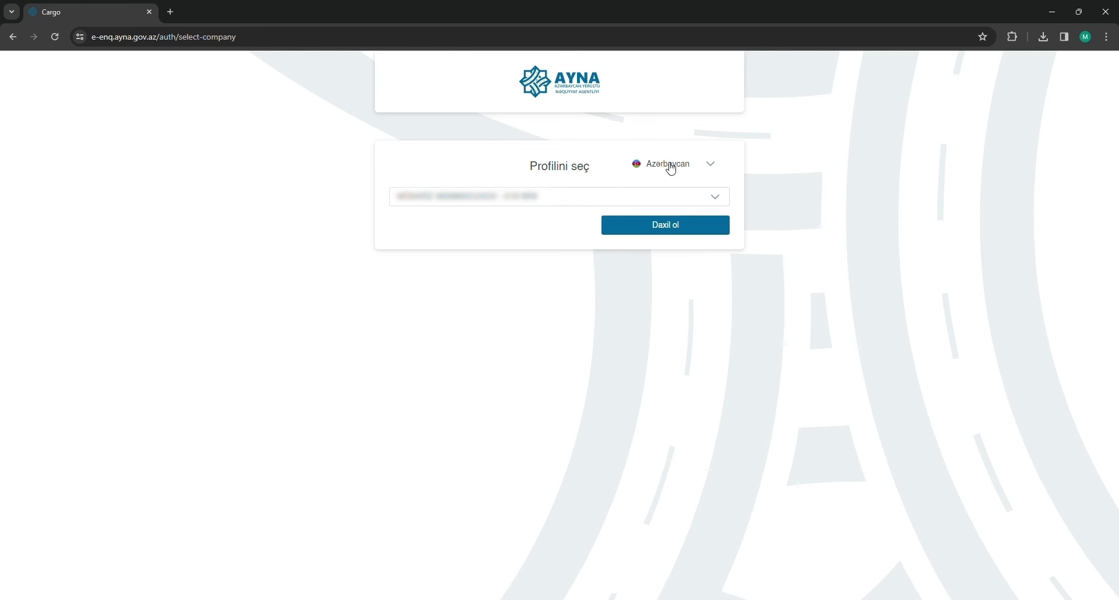
Step: Select the first company profile and enter the e-ENQ portal with it
left_click(519, 196)
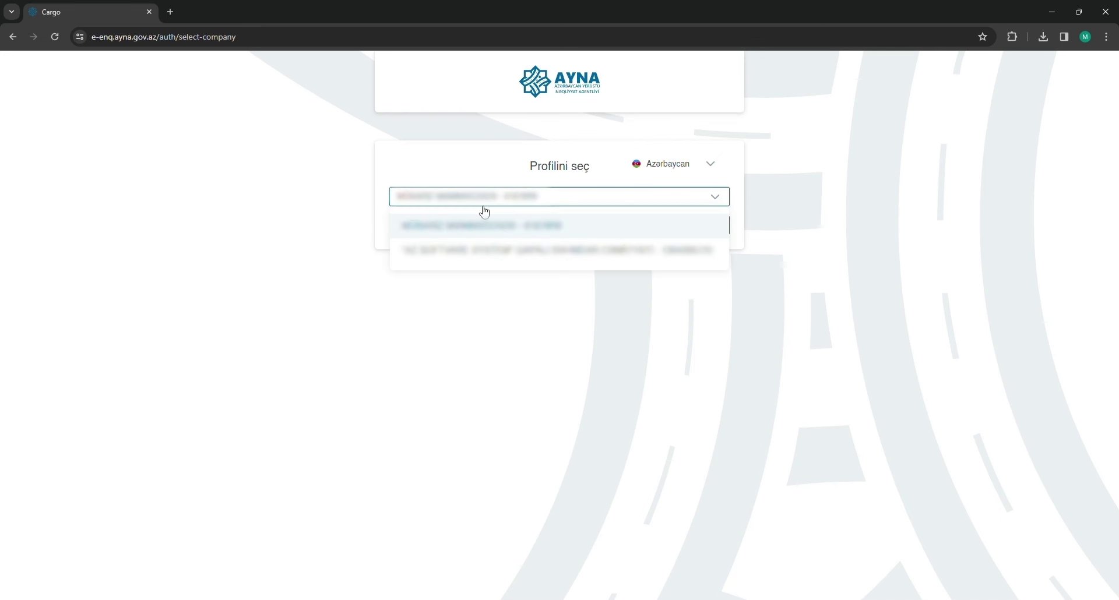
left_click(441, 232)
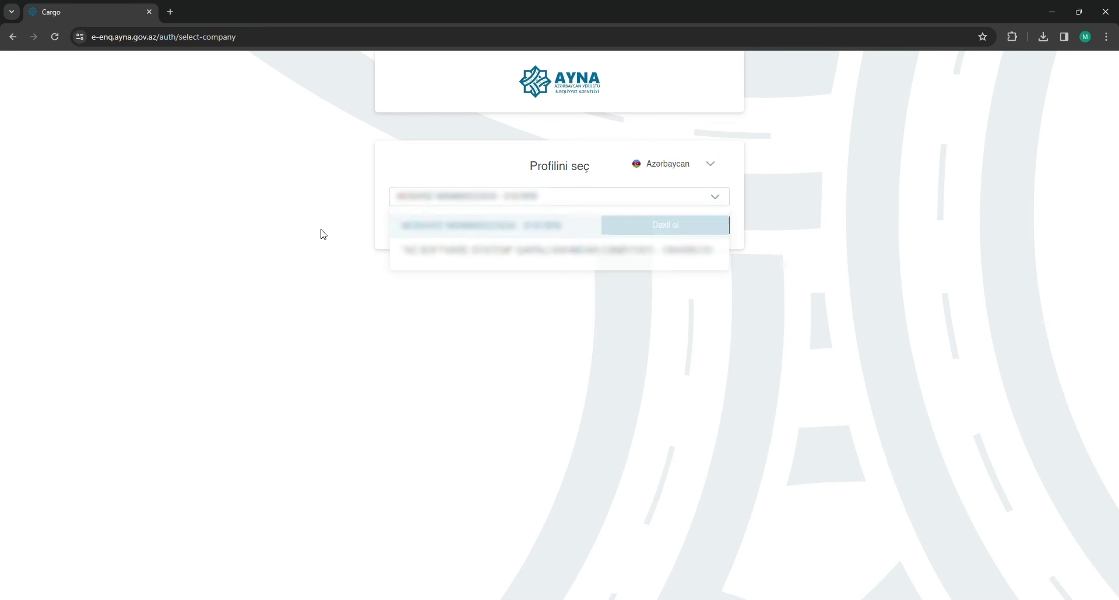
left_click(430, 205)
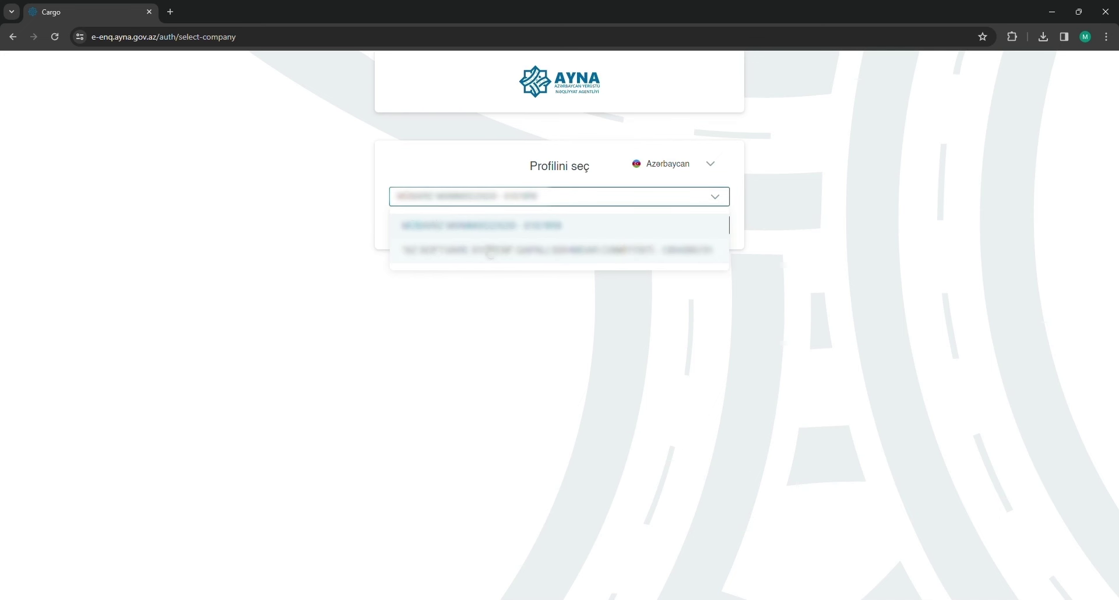
left_click(585, 367)
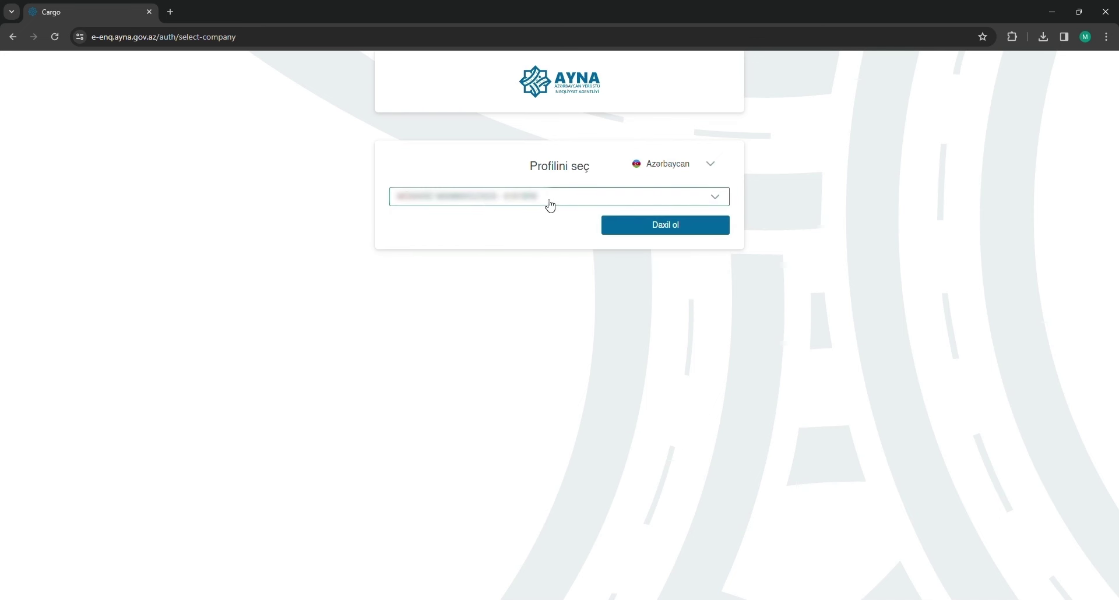
left_click(477, 201)
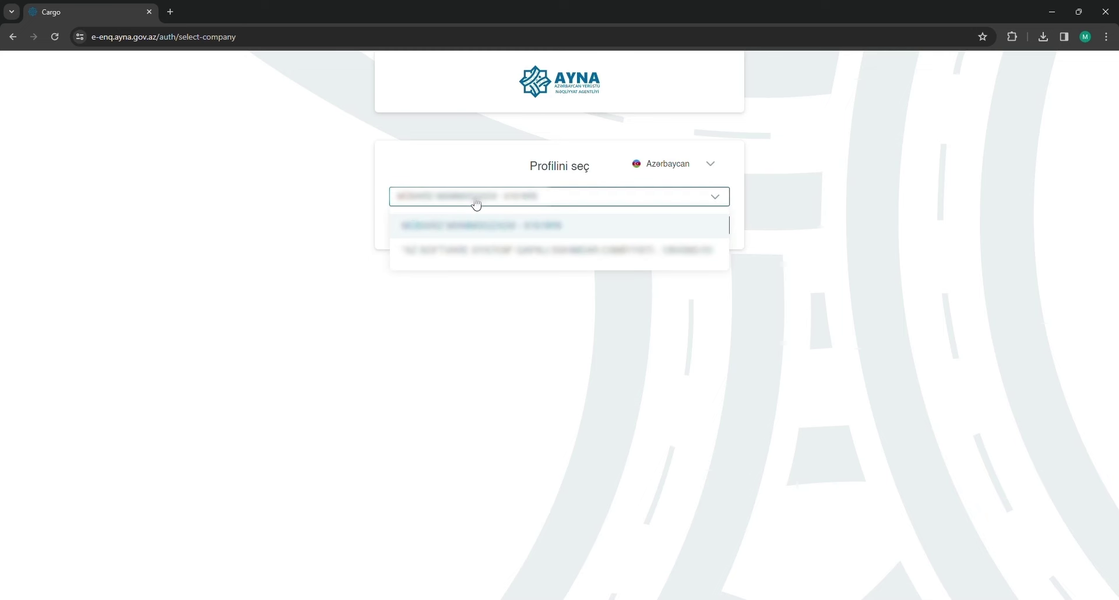
left_click(330, 195)
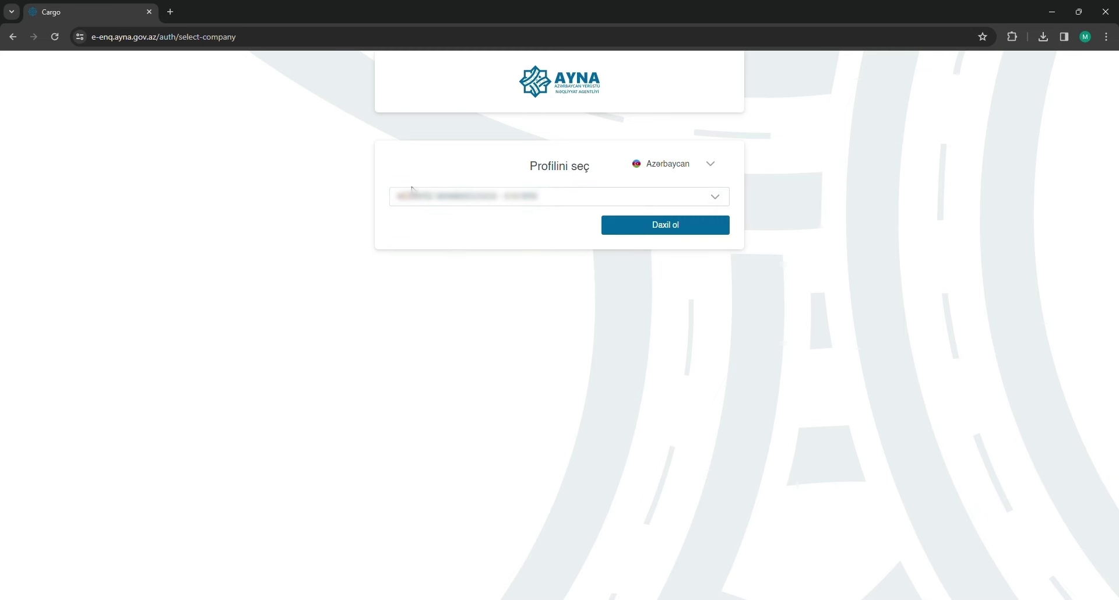
left_click(665, 225)
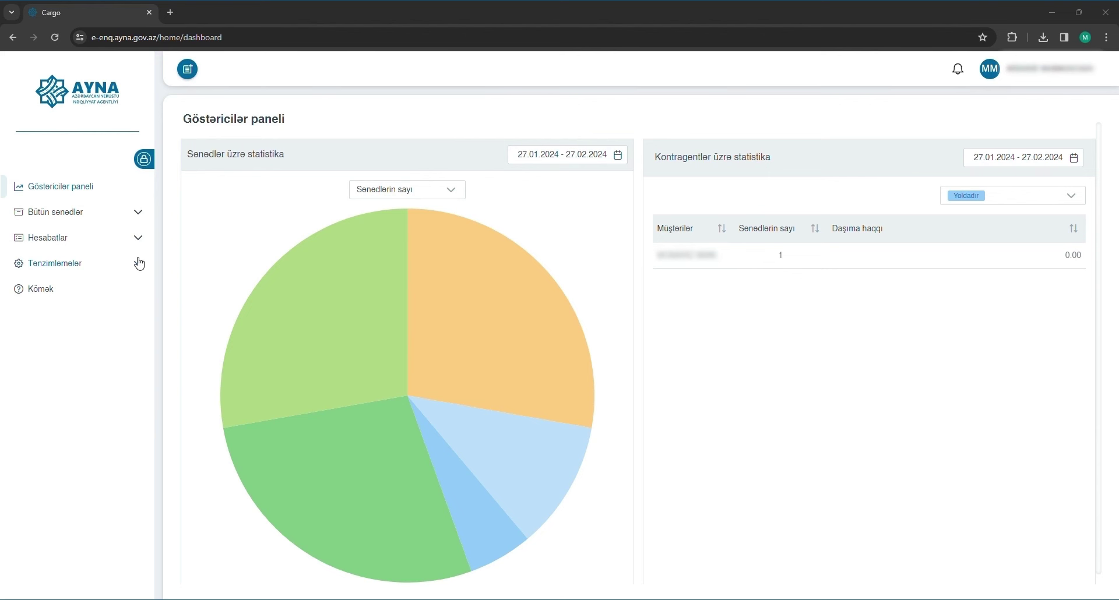
Step: In Tənzimləmələr > Profil, replace the old Telefon value with the new phone number
left_click(138, 264)
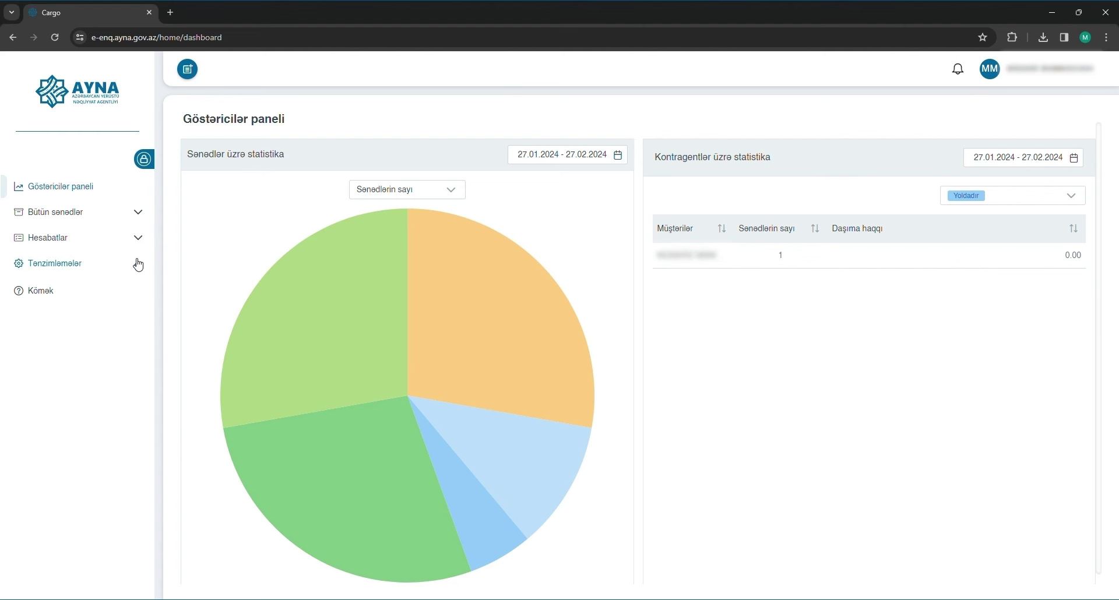
left_click(44, 289)
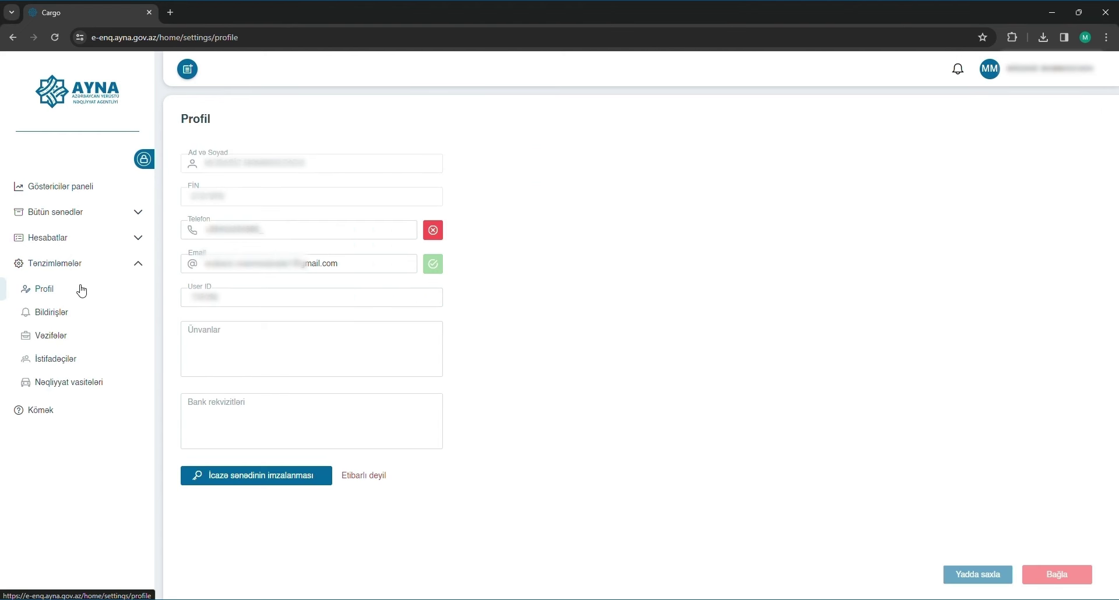
left_click_drag(265, 230, 179, 235)
key("BackSpace")
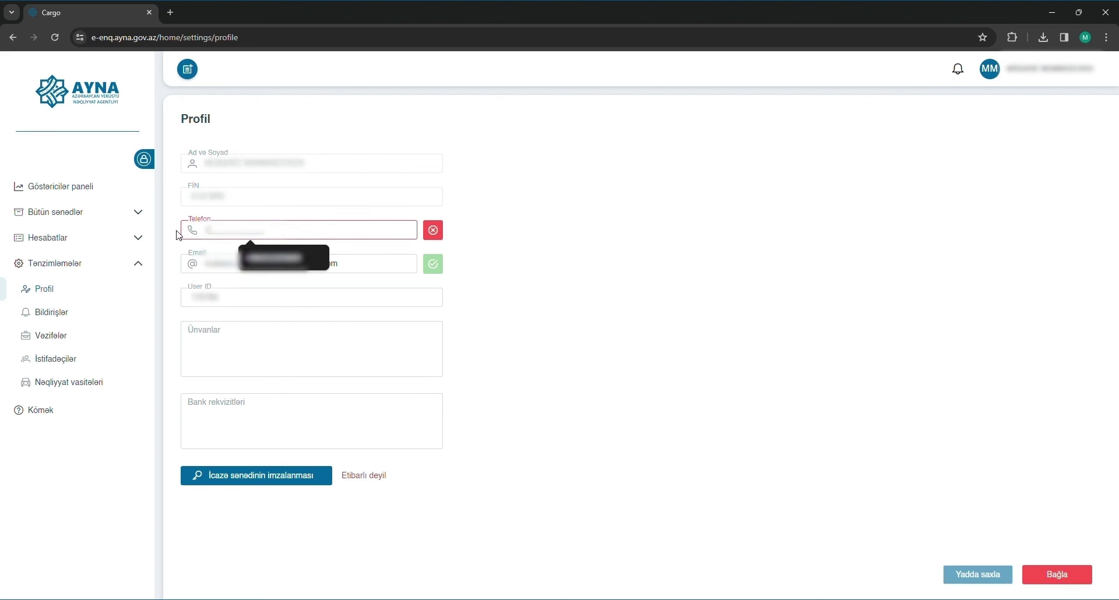
type("994501234567")
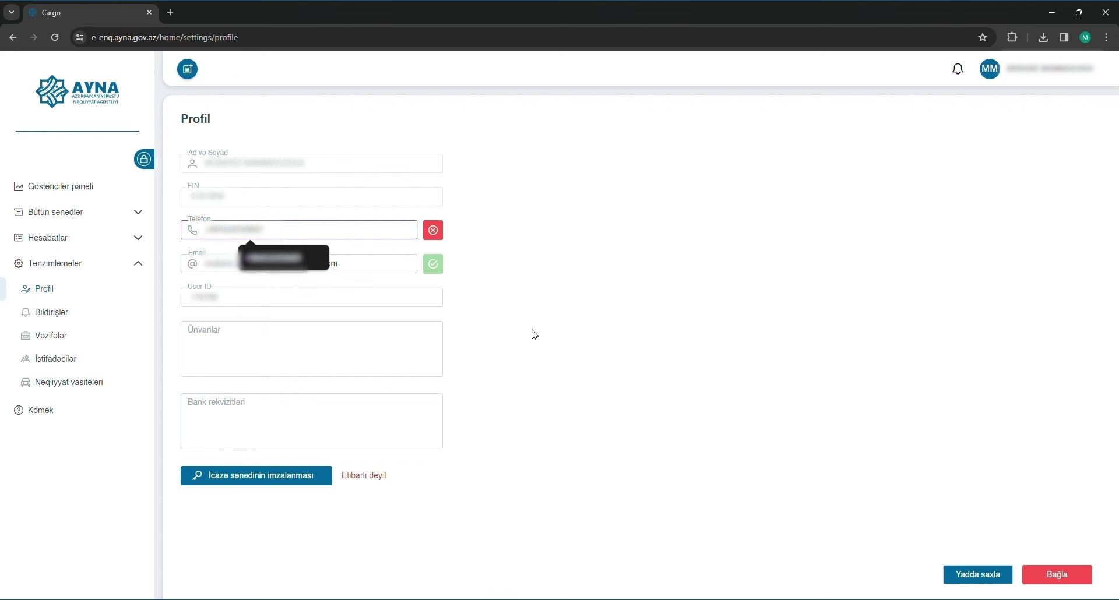
left_click(465, 224)
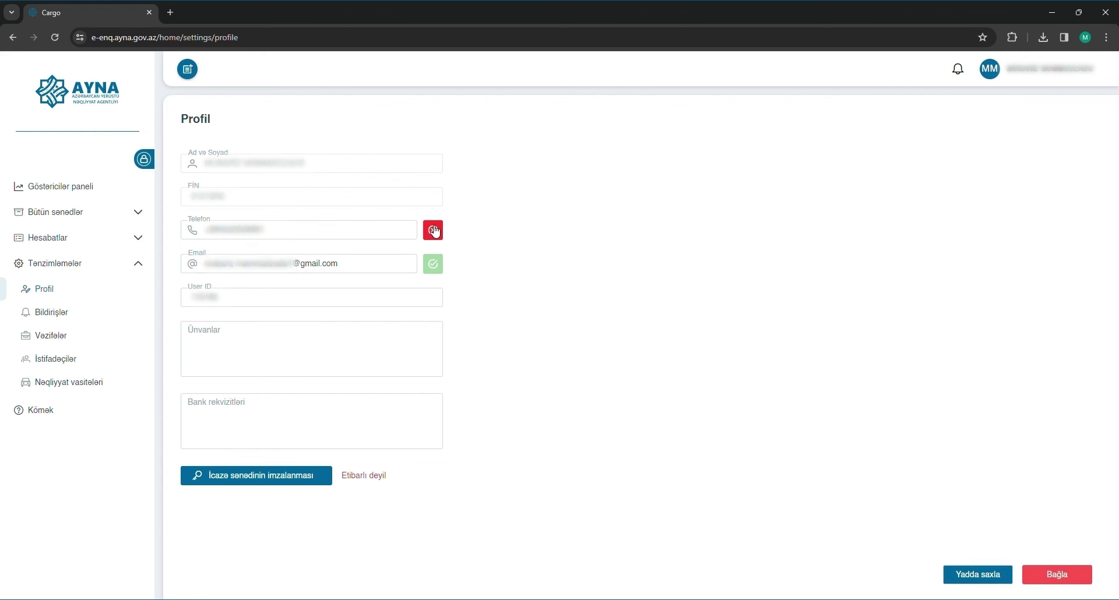
Step: Verify the new phone number with the SMS code and close the dialog
left_click(434, 231)
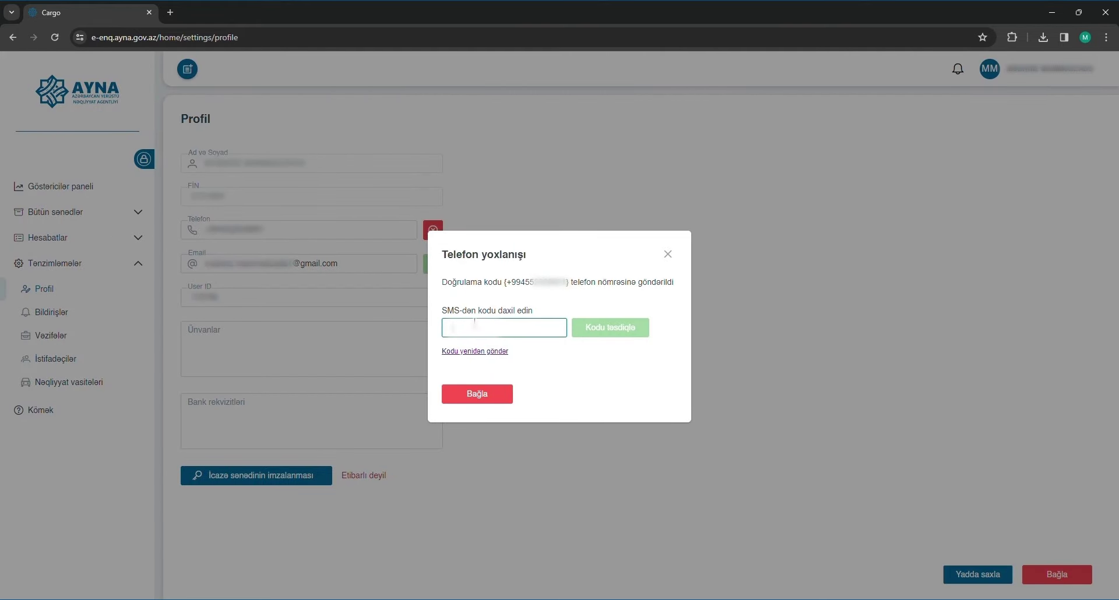
left_click(613, 331)
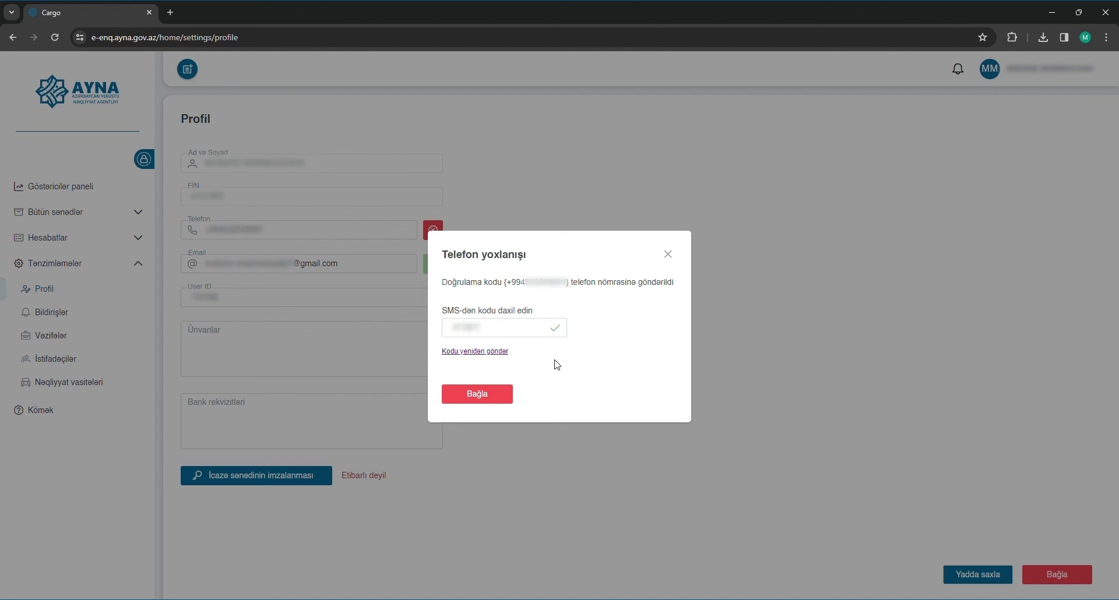
left_click(511, 396)
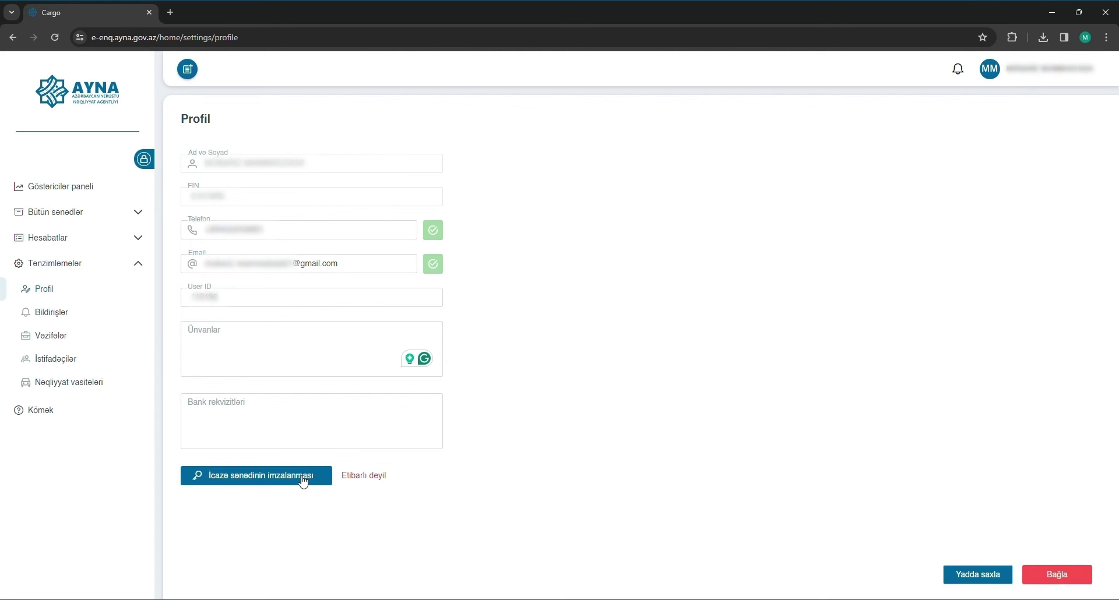
Step: Sign the İcazə sənədi permit document with Asan İmza as the signature type
left_click(257, 483)
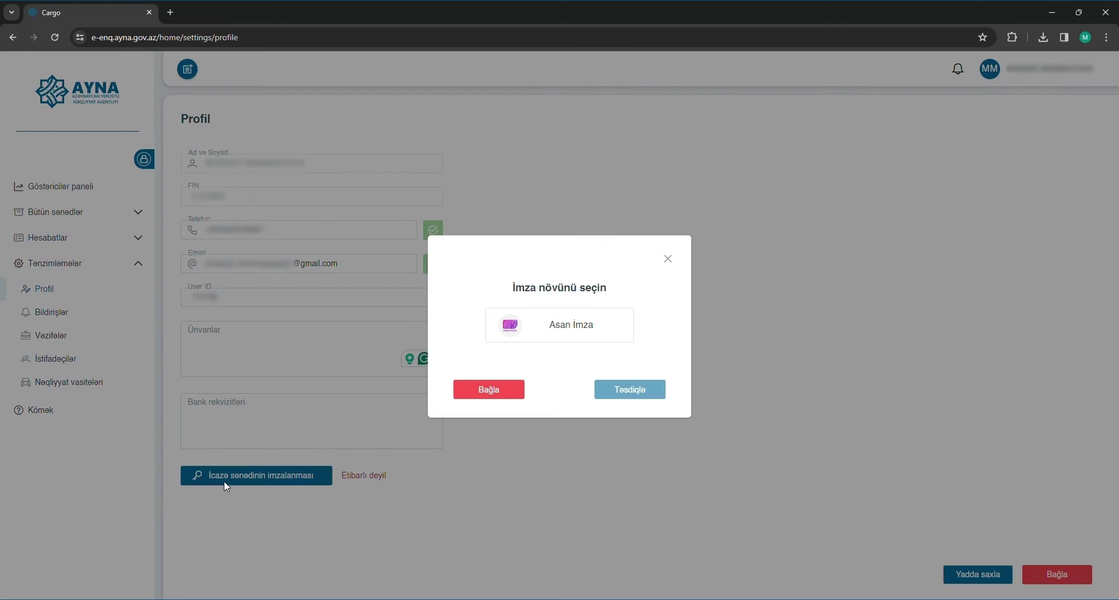
left_click(546, 326)
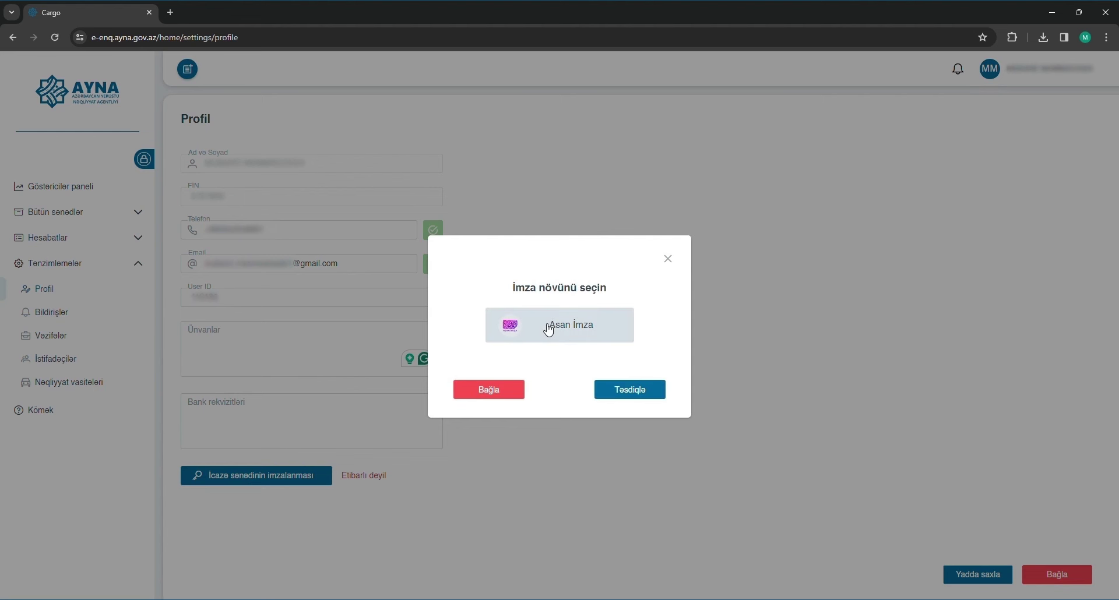
left_click(634, 396)
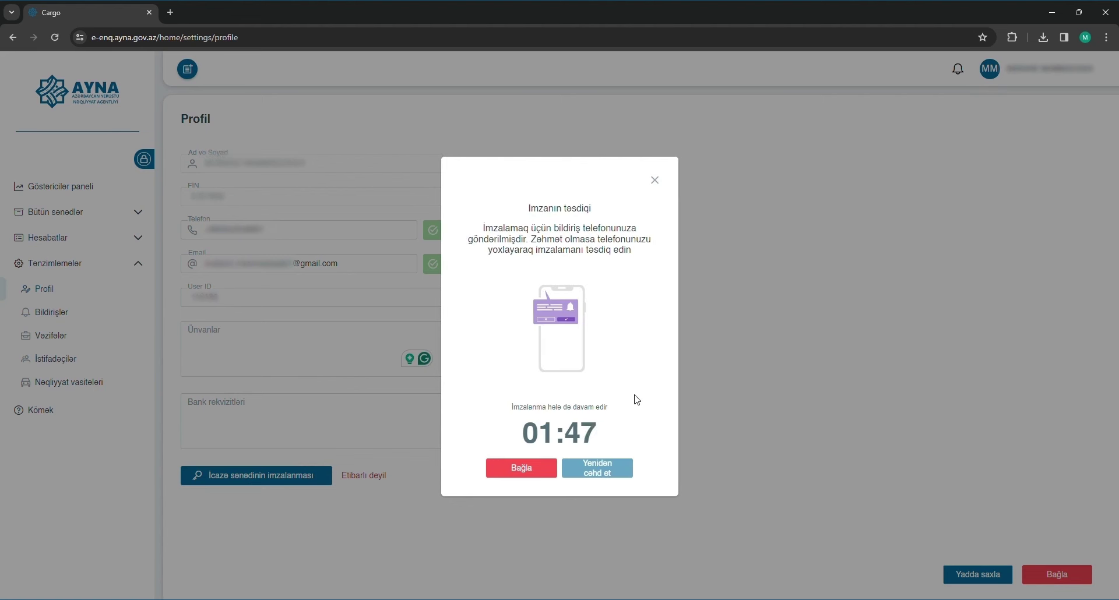
left_click(567, 467)
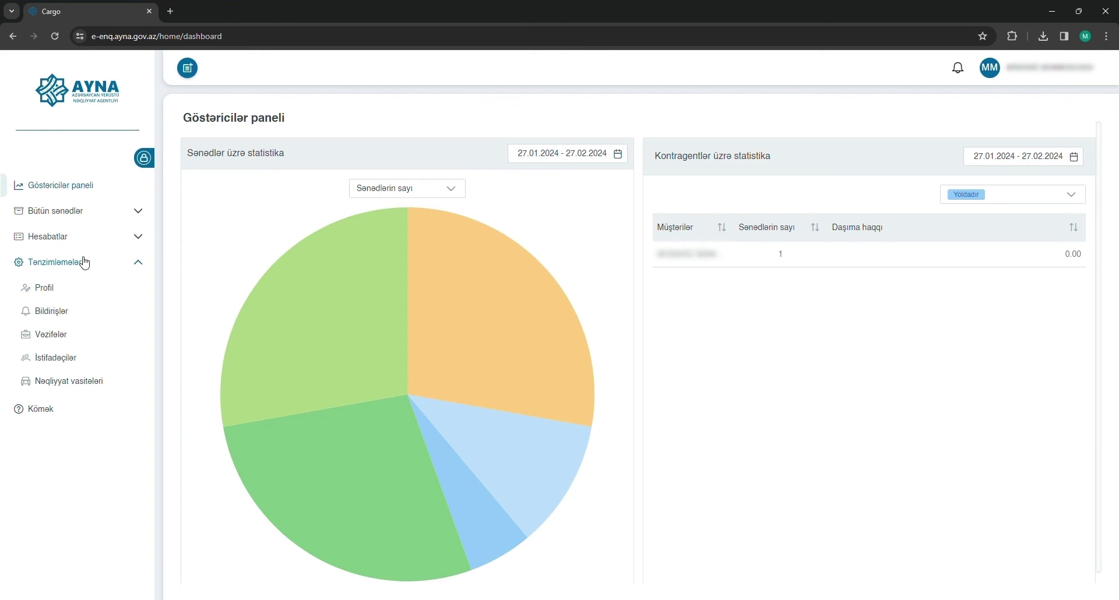
Step: In Bildirişlər, turn off the rejected-documents popup, another popup, the Sənəd e-mail and the Yük artıq göndərilib popup
left_click(47, 313)
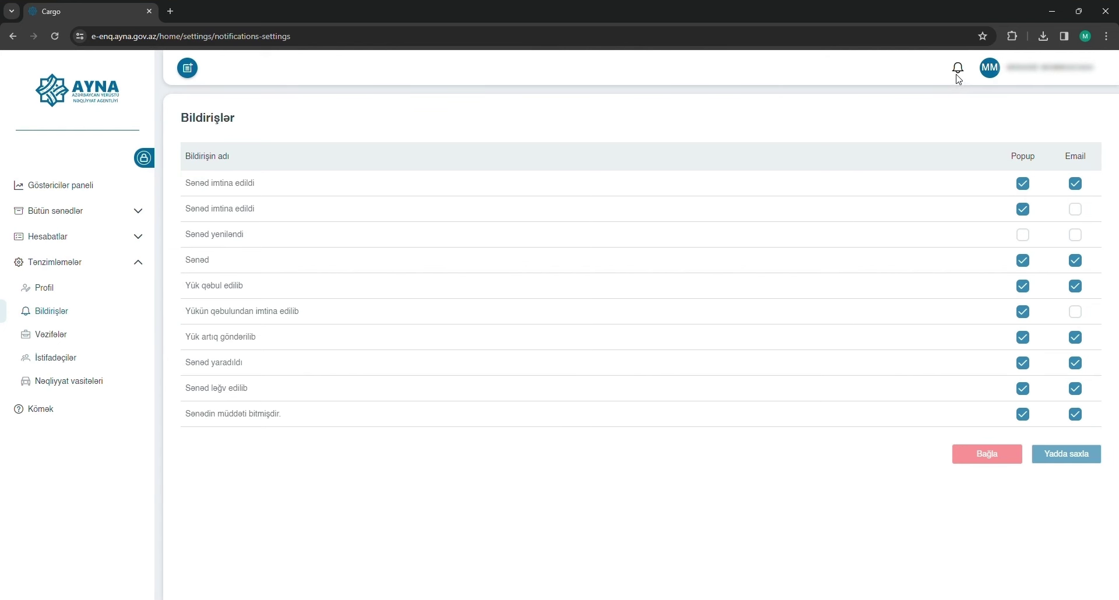
left_click(1021, 185)
left_click(1075, 260)
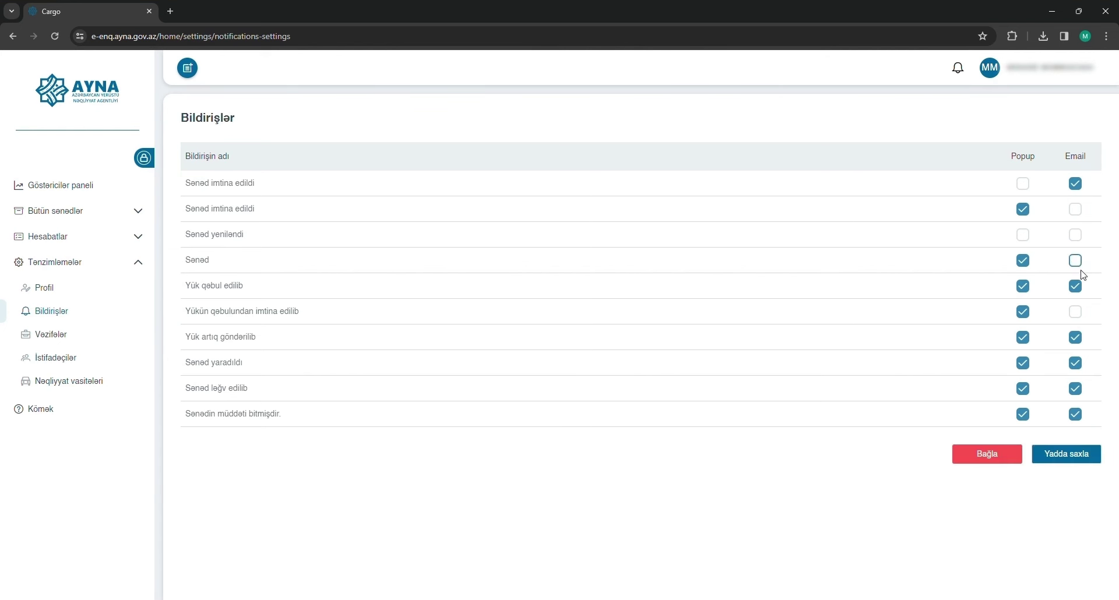
left_click(1022, 311)
left_click(1023, 338)
left_click(62, 186)
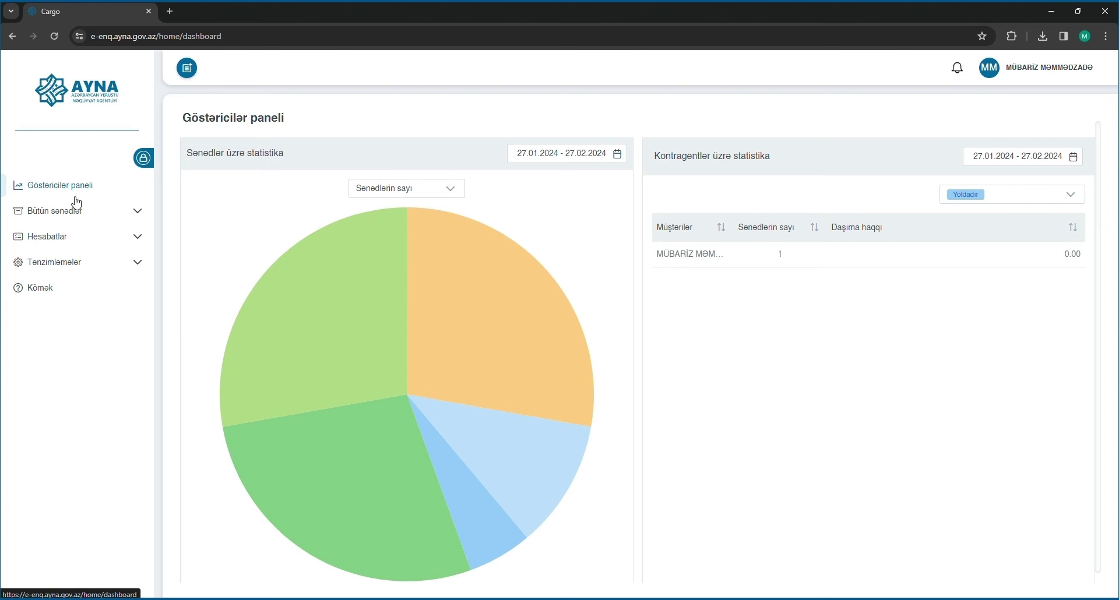
Step: Add a new position named 'Sürücü' in Vəzifələr and save it
left_click(53, 263)
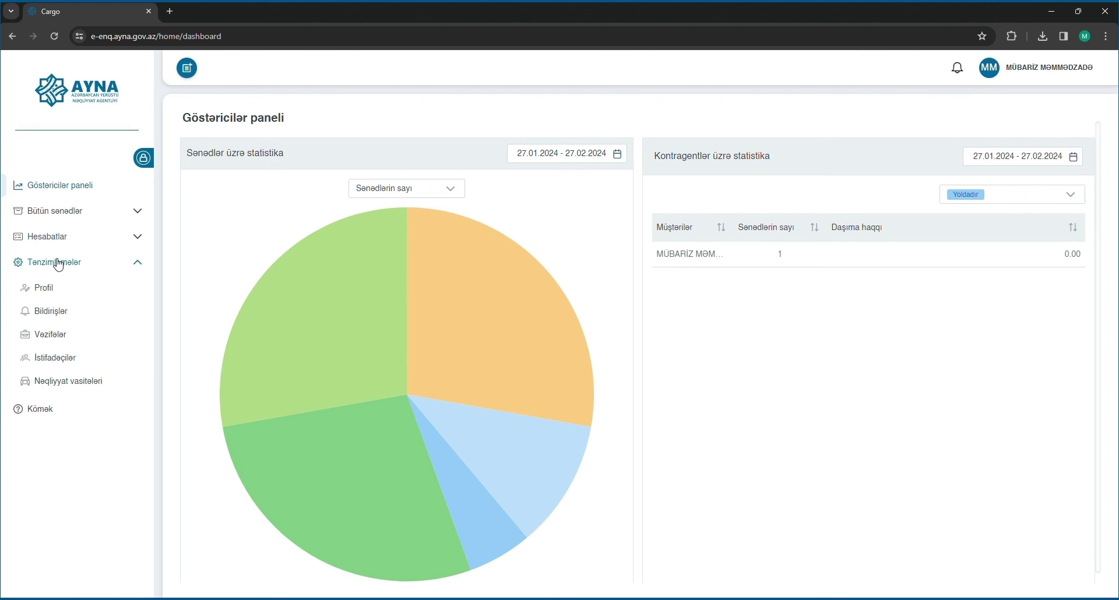
left_click(52, 337)
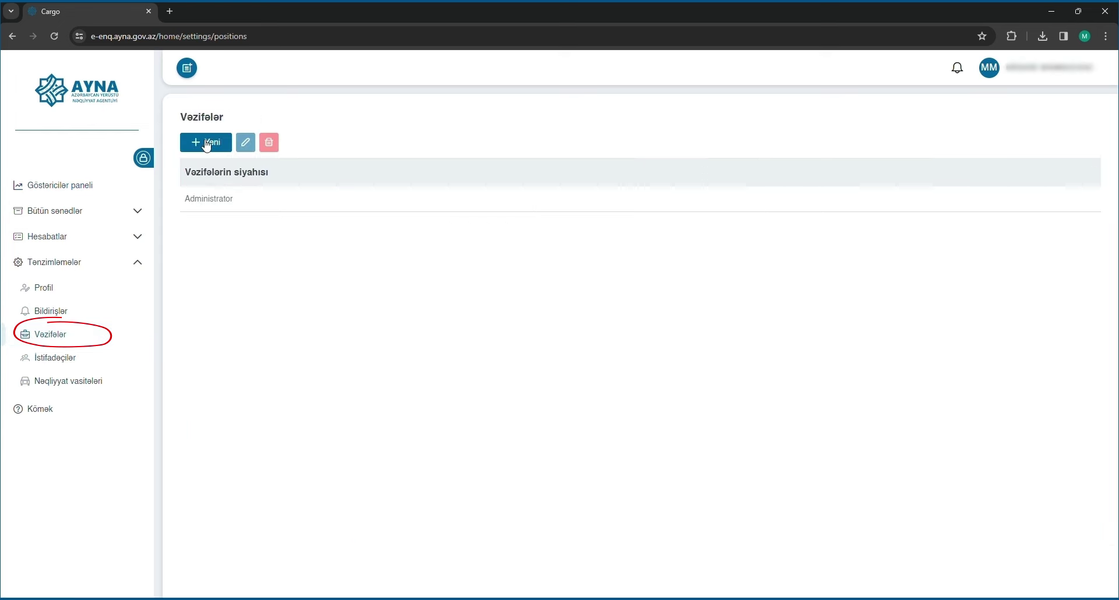
left_click(209, 144)
left_click(217, 201)
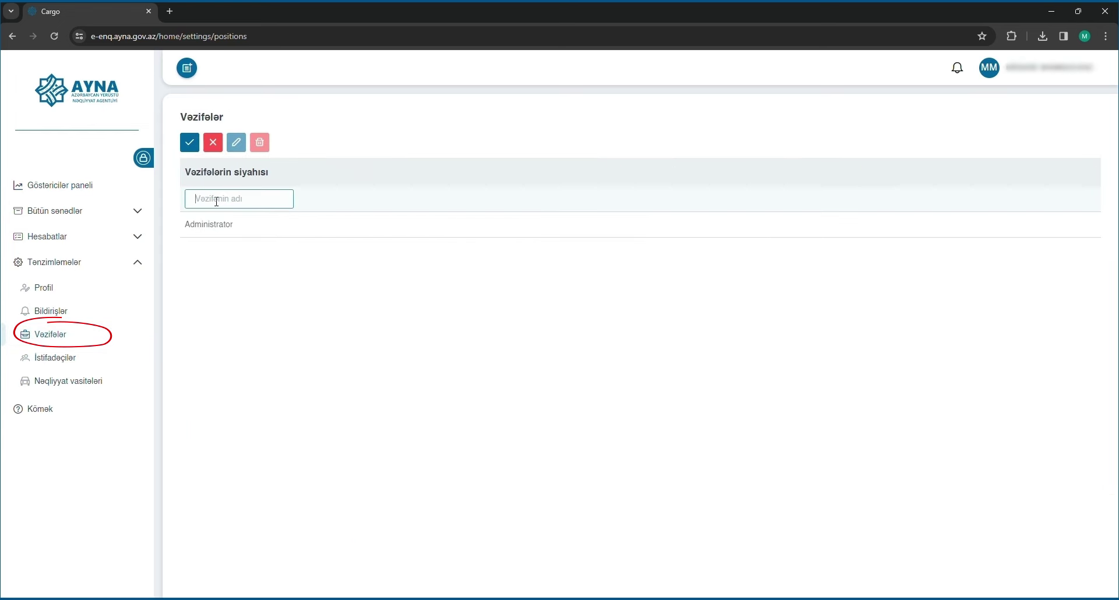
type("Sürücü")
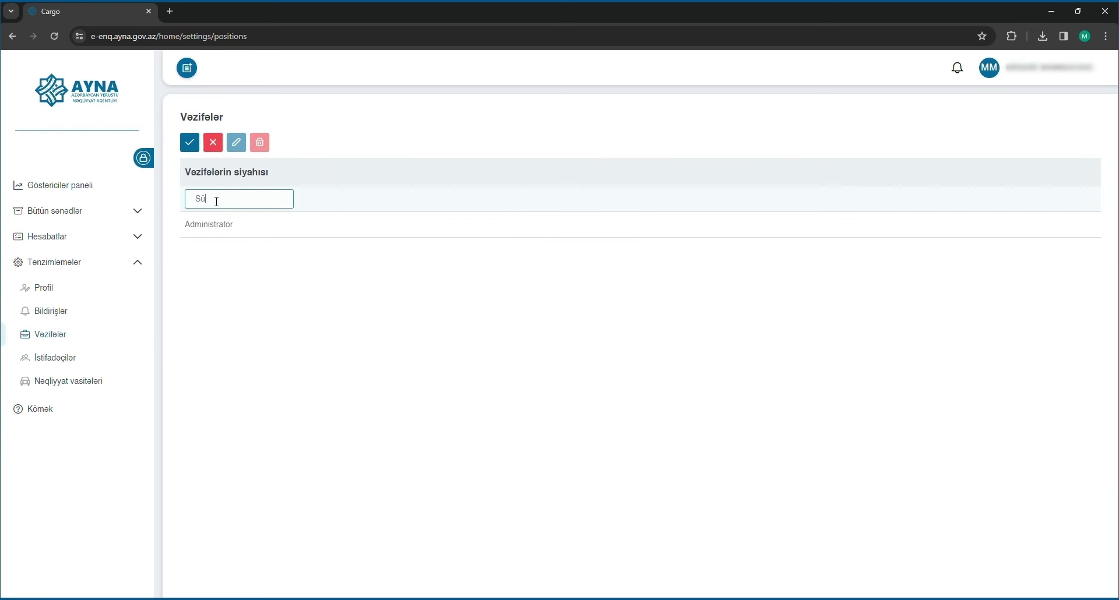
left_click(189, 147)
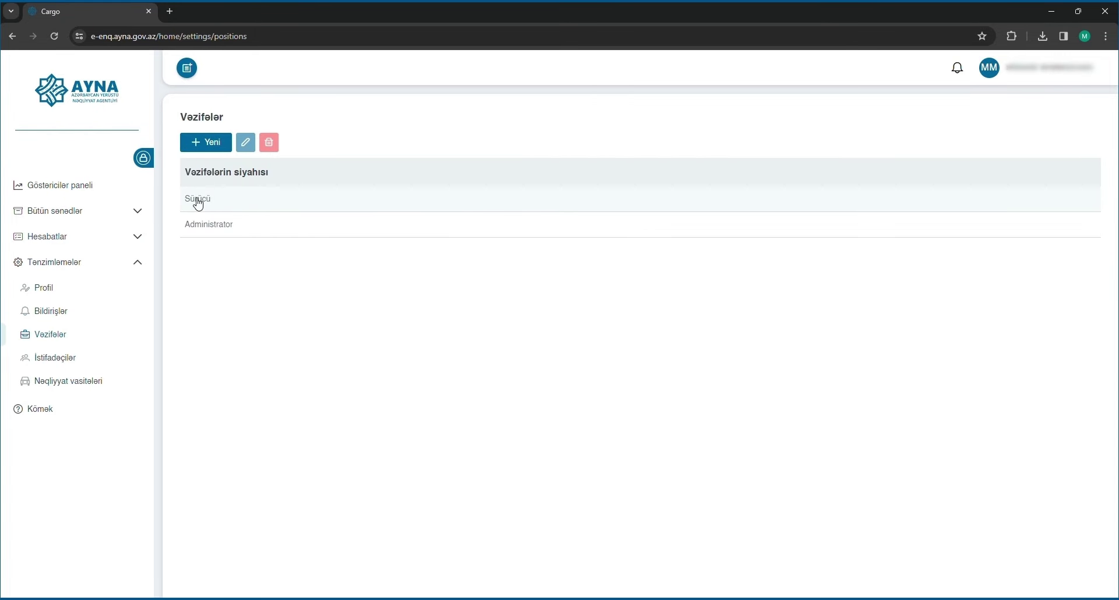
Step: Grant Sürücü the Çatdırılma və Qəbul permission and save
left_click(228, 206)
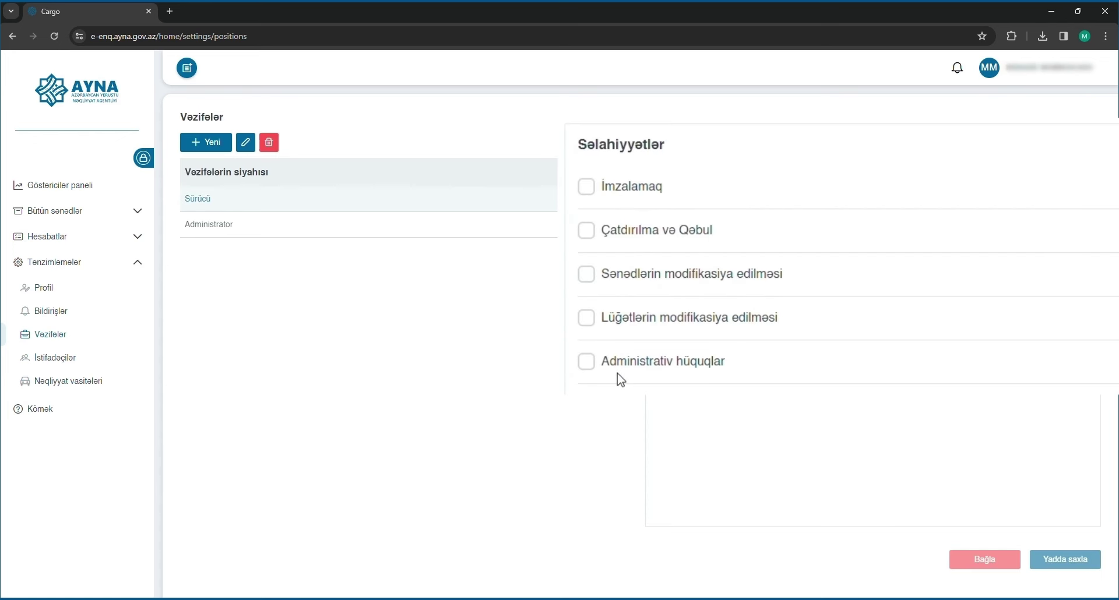
left_click(587, 236)
left_click(1065, 558)
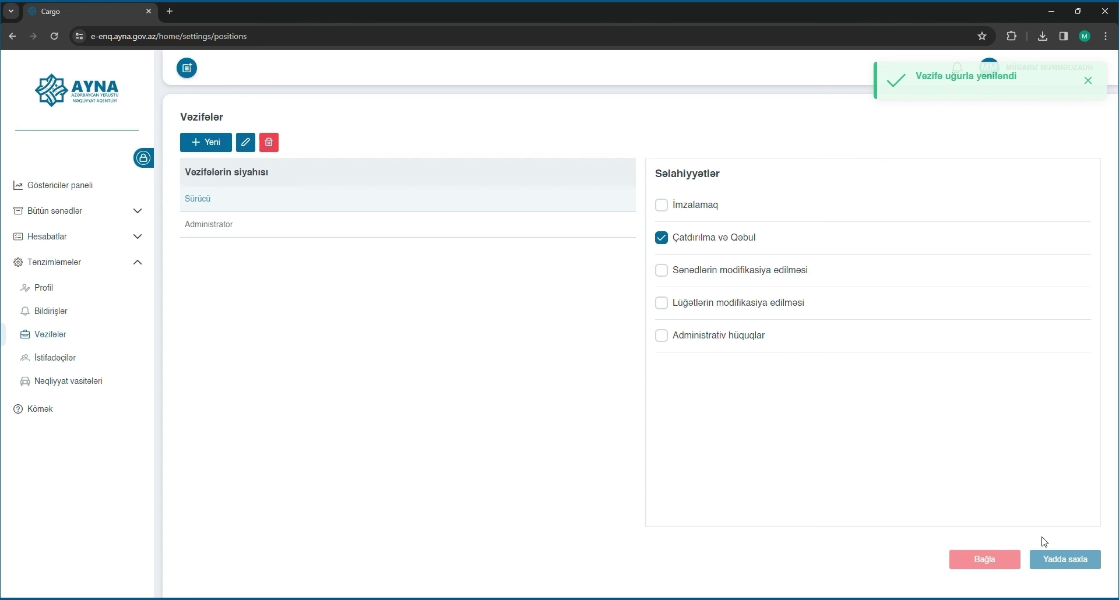
Step: Start a new position row, then open and close the waybill edit dialog without changes
left_click(206, 144)
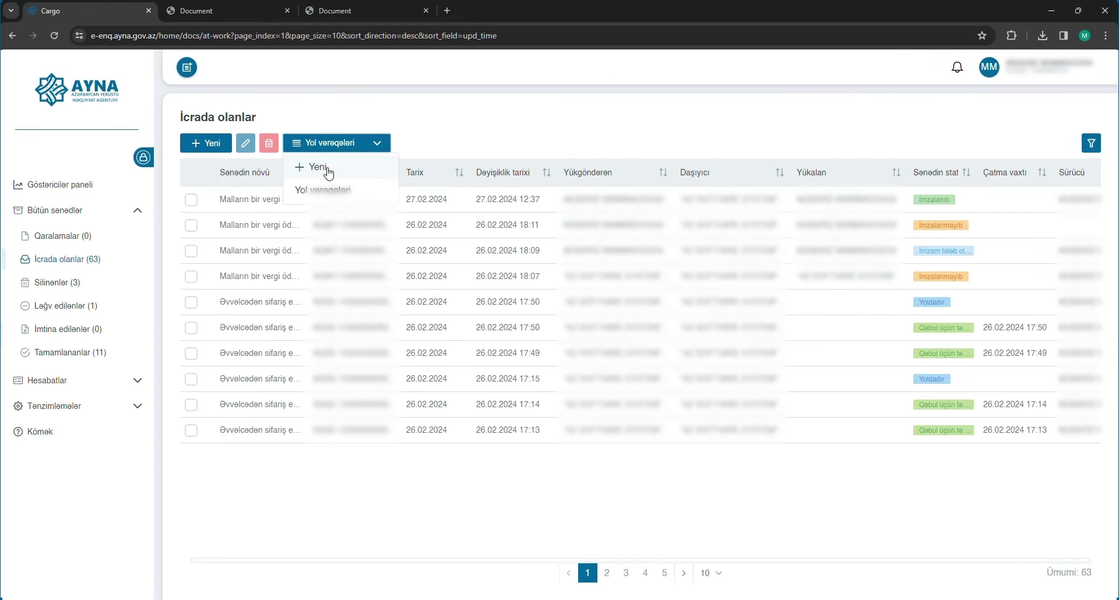
left_click(328, 169)
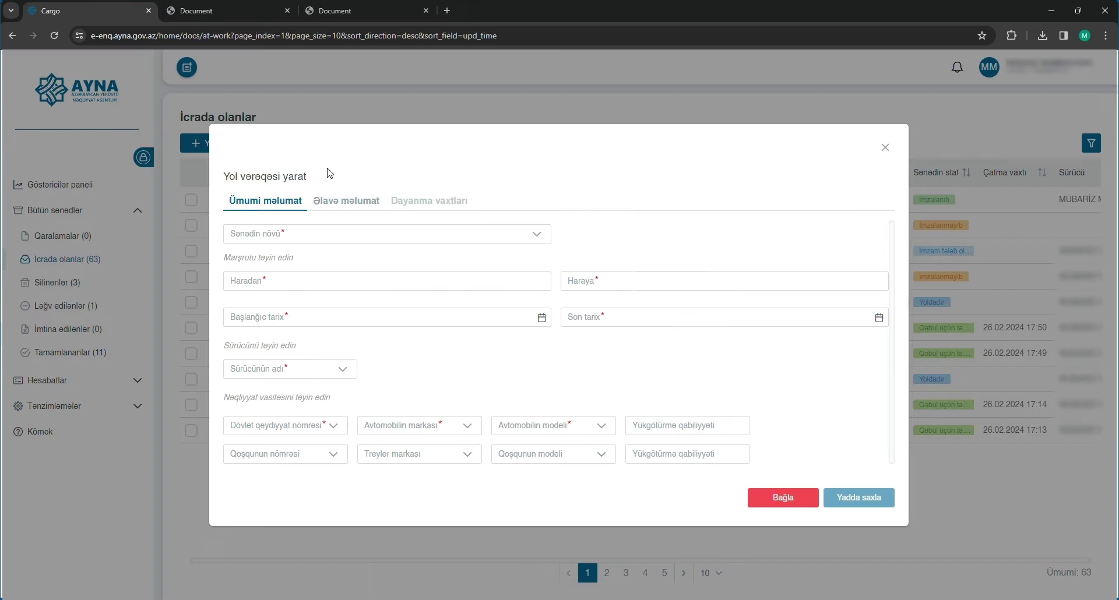
left_click(861, 500)
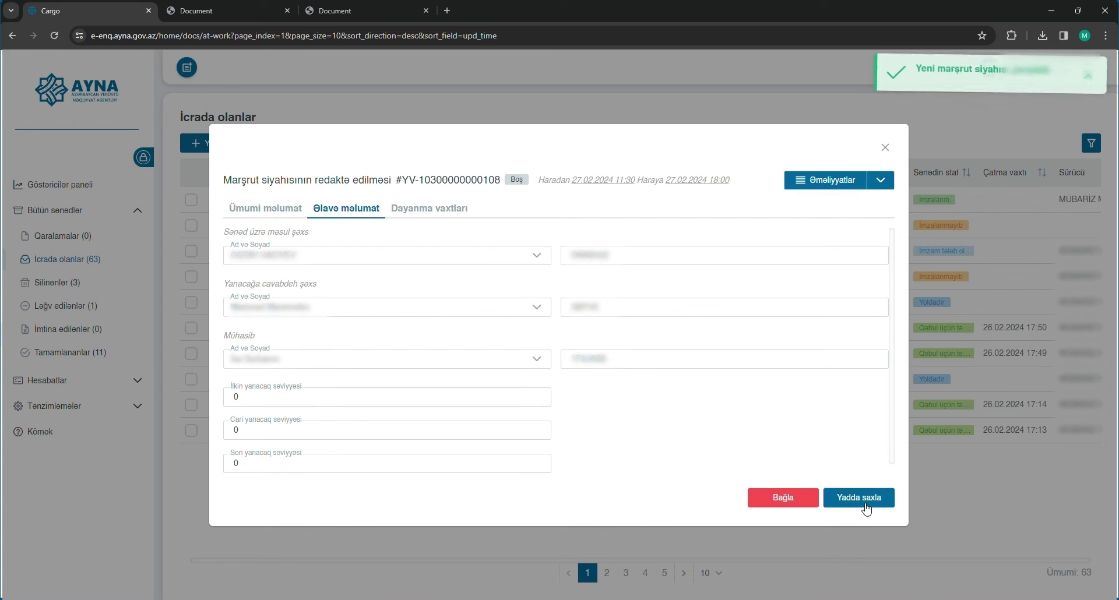
left_click(814, 498)
left_click(336, 142)
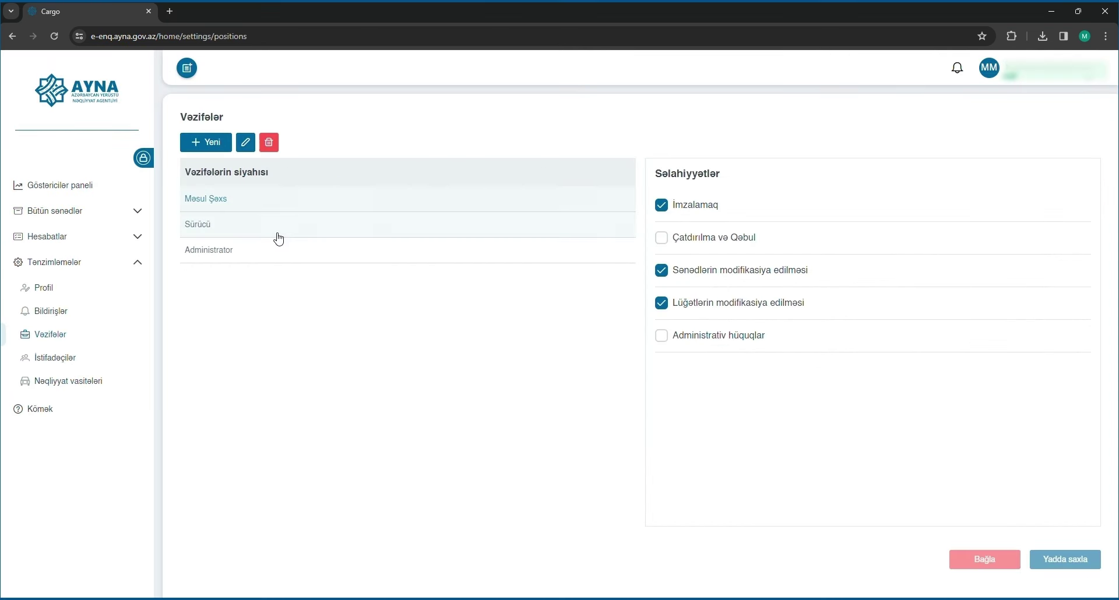
Step: Compare the Sürücü and Administrator position permissions, then go to İstifadəçilər
left_click(275, 234)
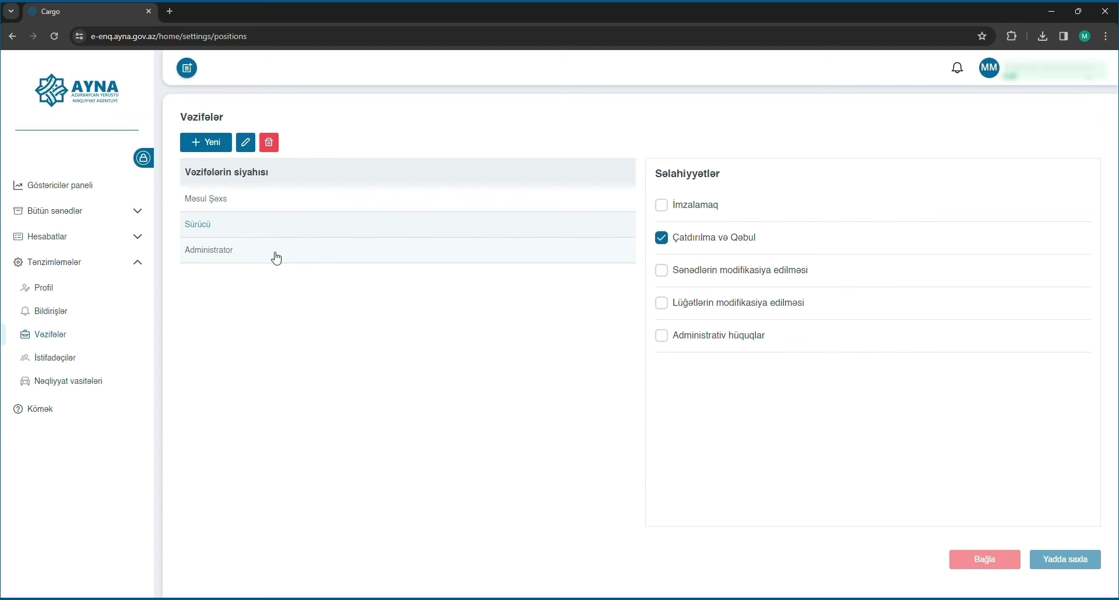
left_click(277, 258)
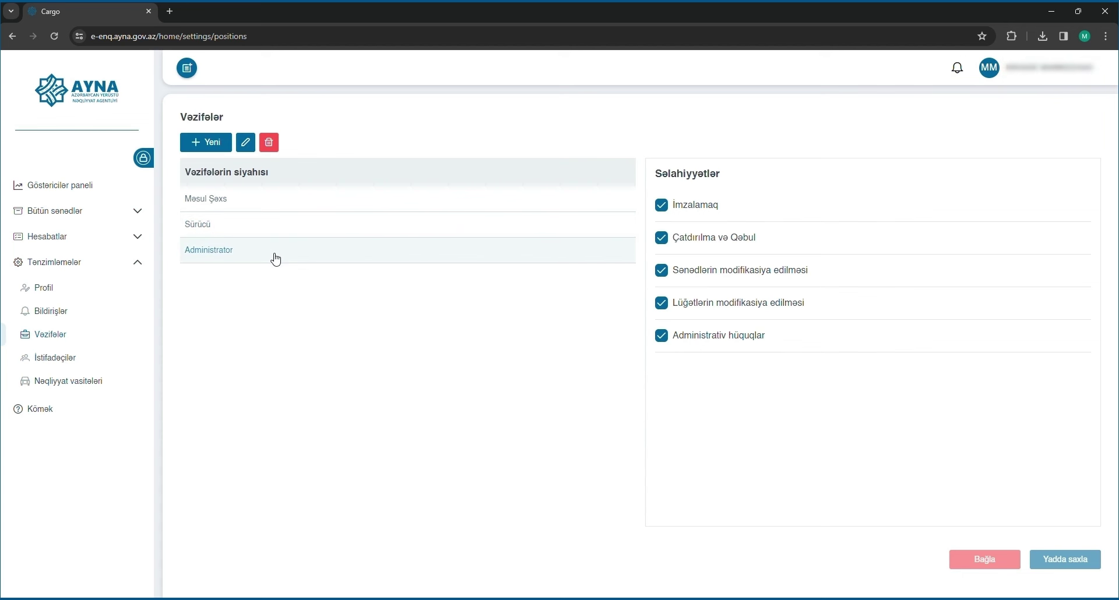
left_click(75, 362)
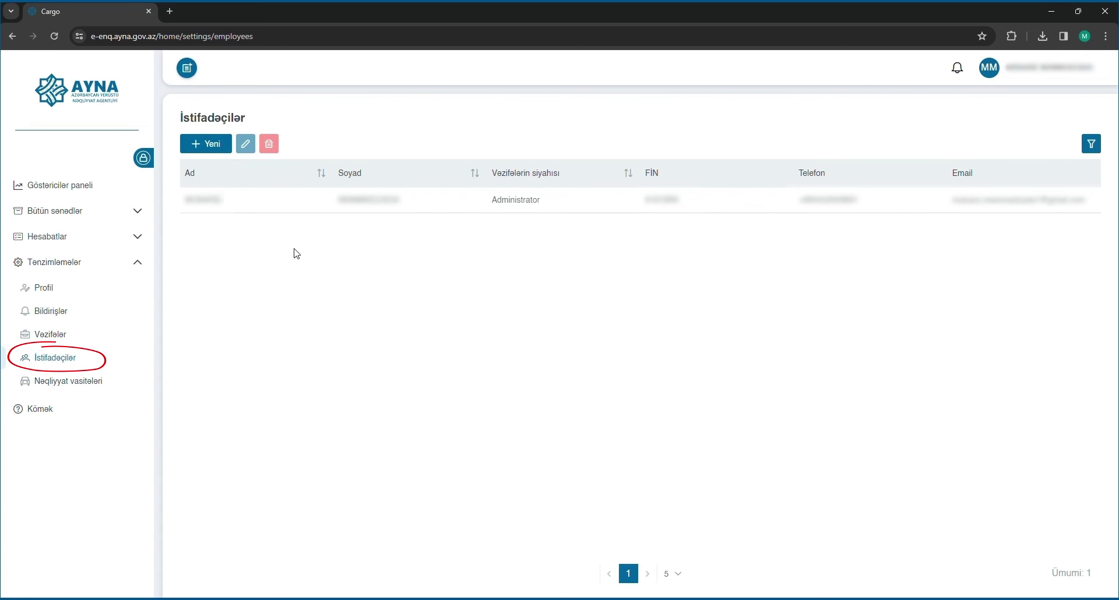
Step: Delete the Sürücü driver user with Sil confirmation, then bring up a blank new-user form
left_click(205, 143)
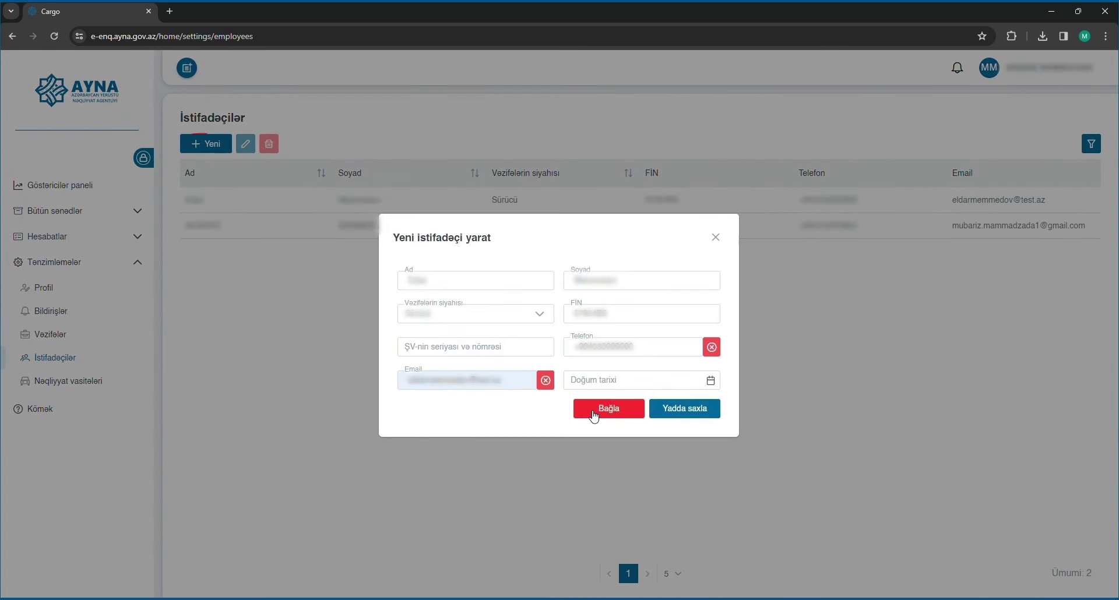
left_click(593, 413)
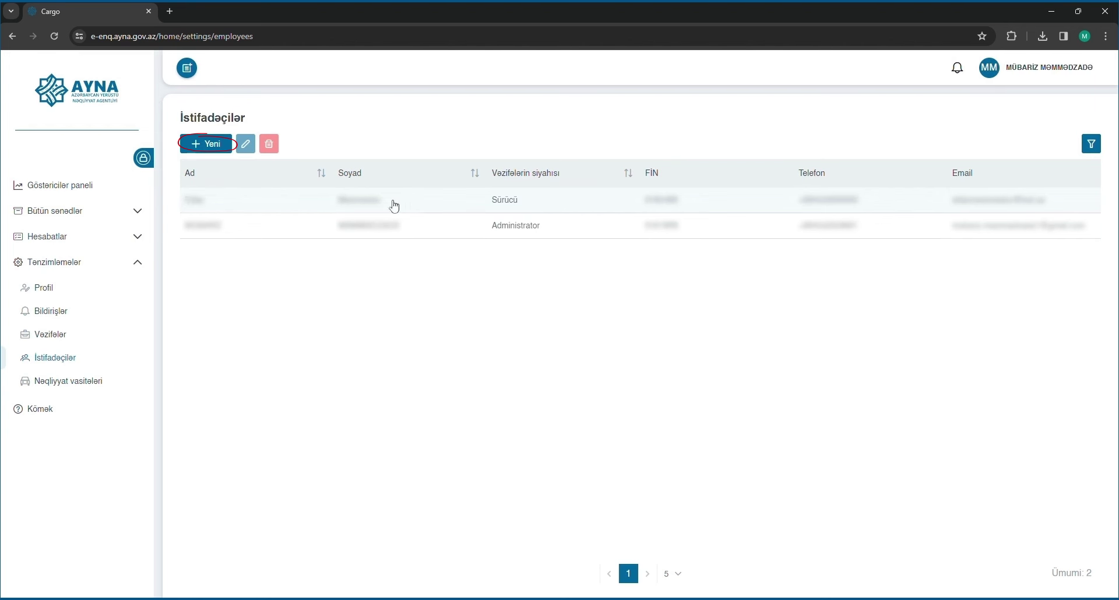
left_click(241, 207)
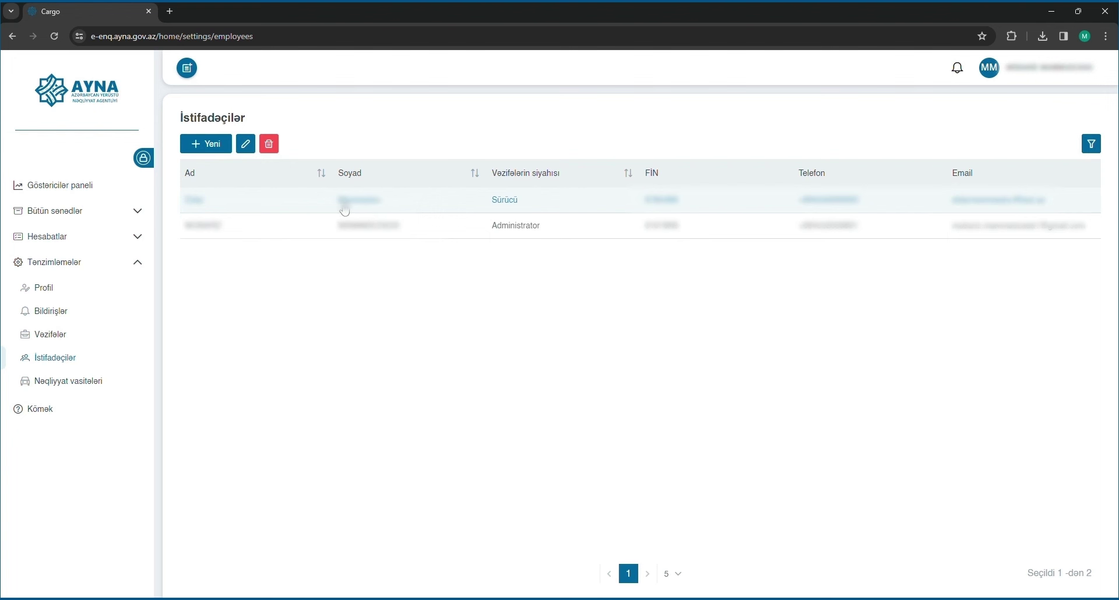
left_click(269, 145)
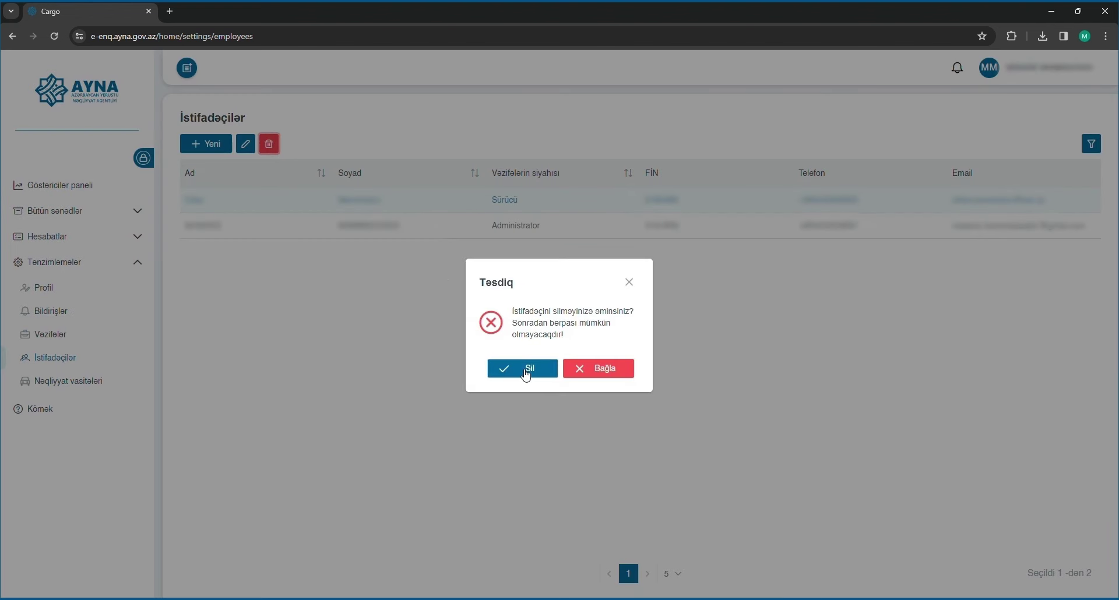
left_click(526, 369)
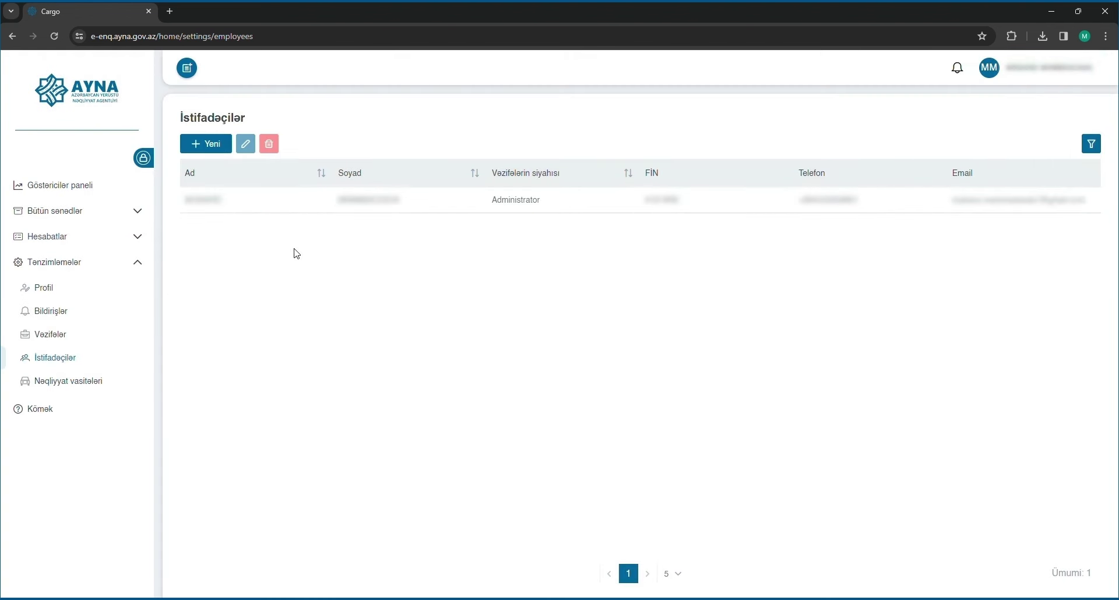
left_click(207, 144)
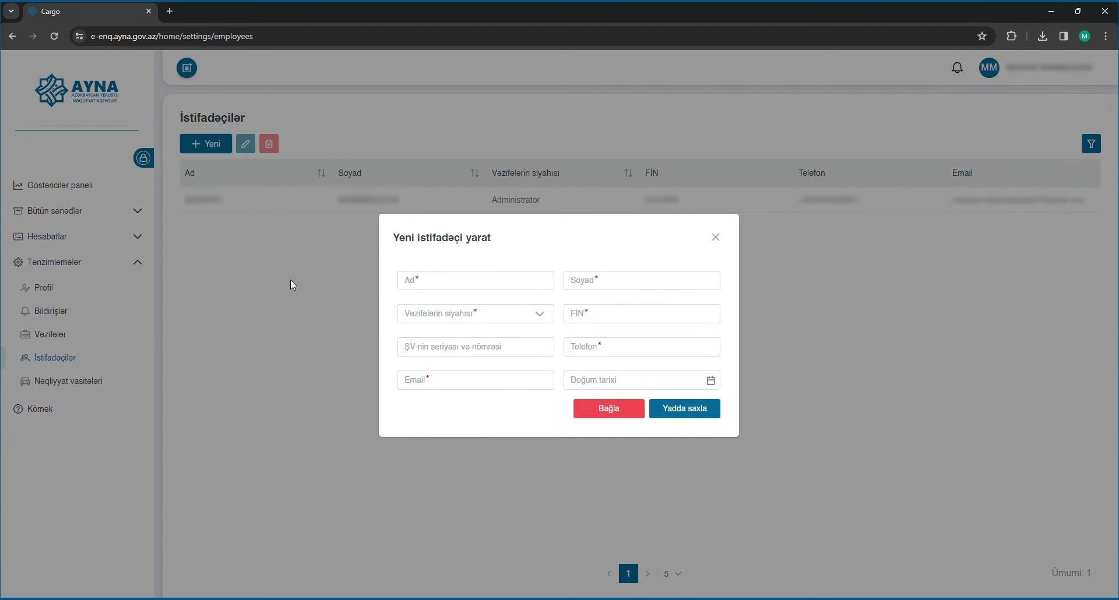
Step: Fill in the new user's first name, surname, Sürücü position, FIN, phone and e-mail
left_click(442, 281)
key("Tab")
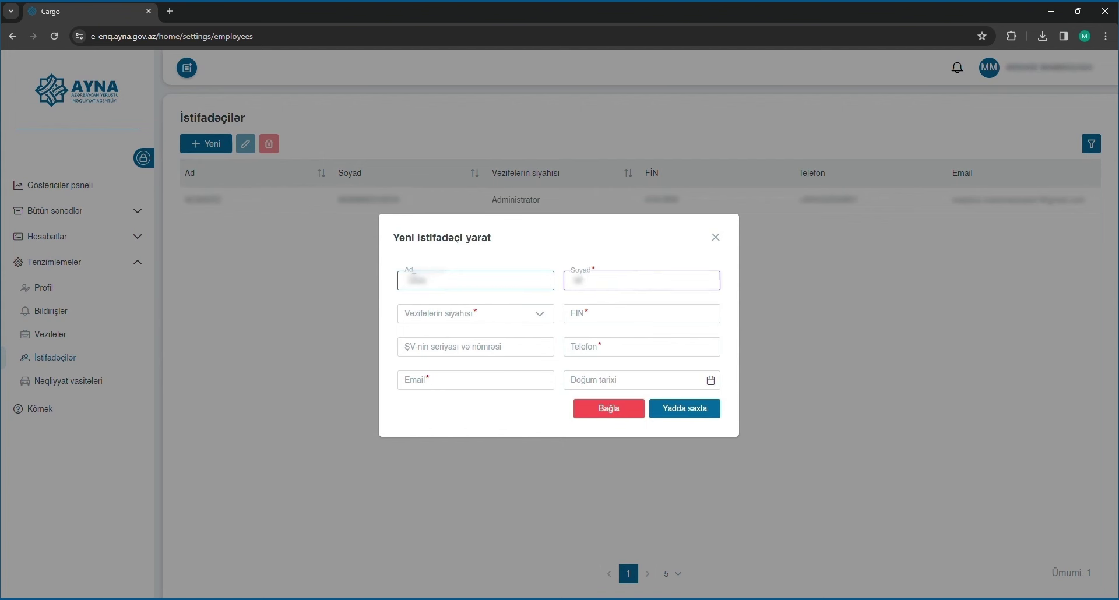
left_click(424, 317)
left_click(415, 392)
left_click(641, 313)
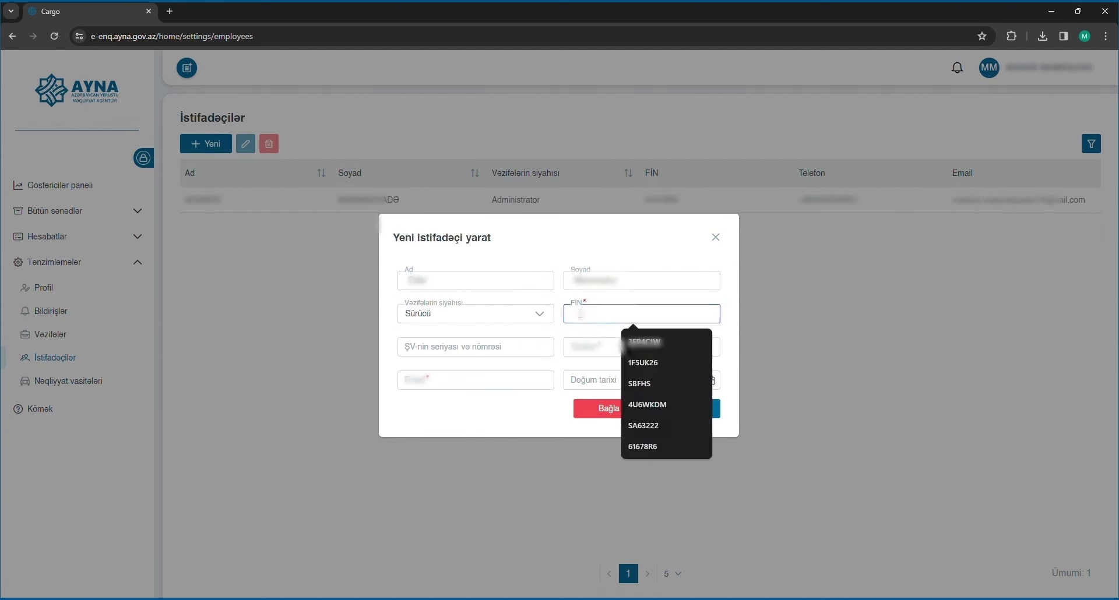
left_click(652, 341)
left_click(448, 347)
left_click(640, 346)
left_click(417, 379)
left_click(484, 405)
Step: Save the Sürücü user, dismiss the e-mail and phone verification prompts, and close the form
left_click(684, 408)
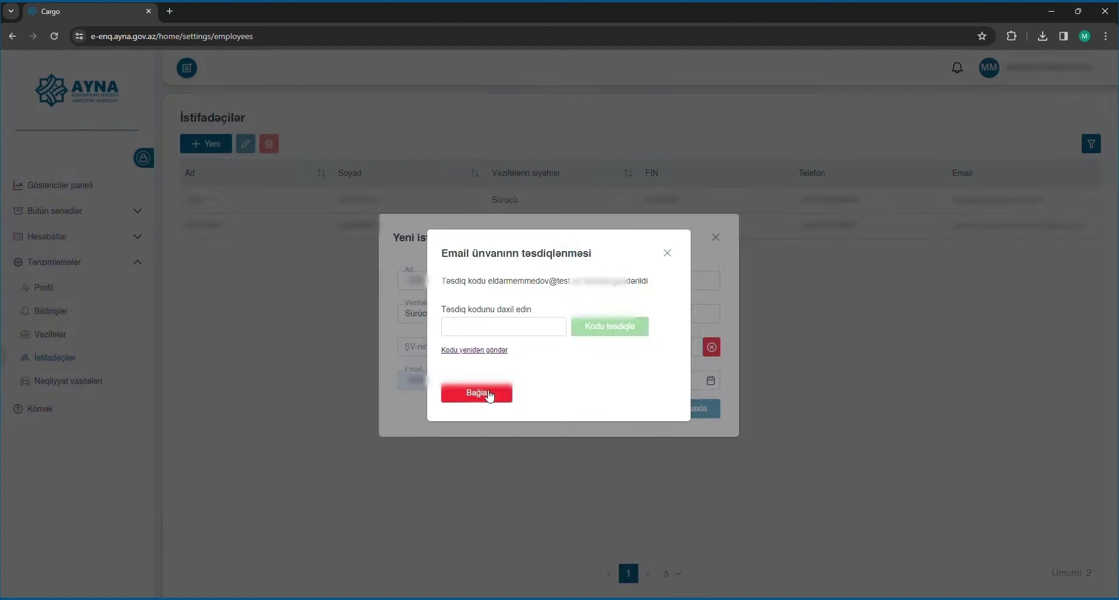
left_click(475, 392)
left_click(712, 348)
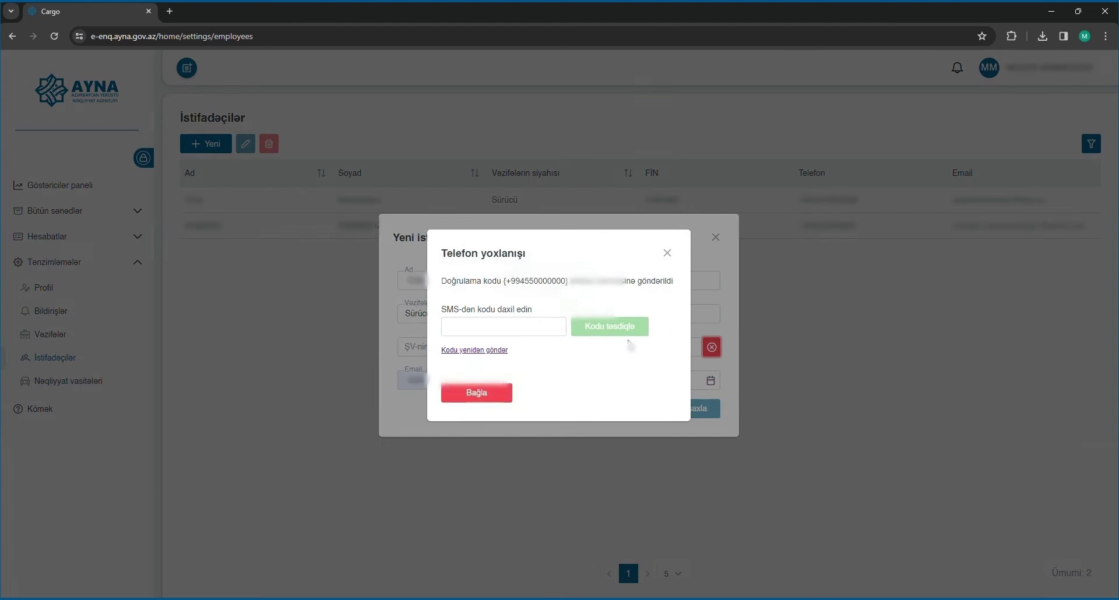
left_click(475, 392)
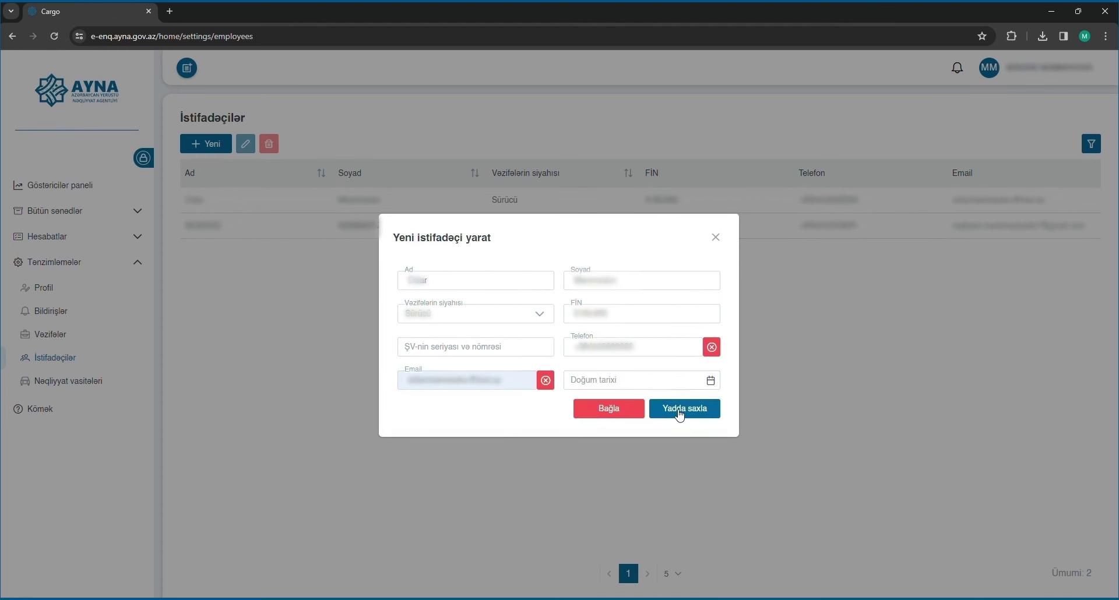
left_click(594, 416)
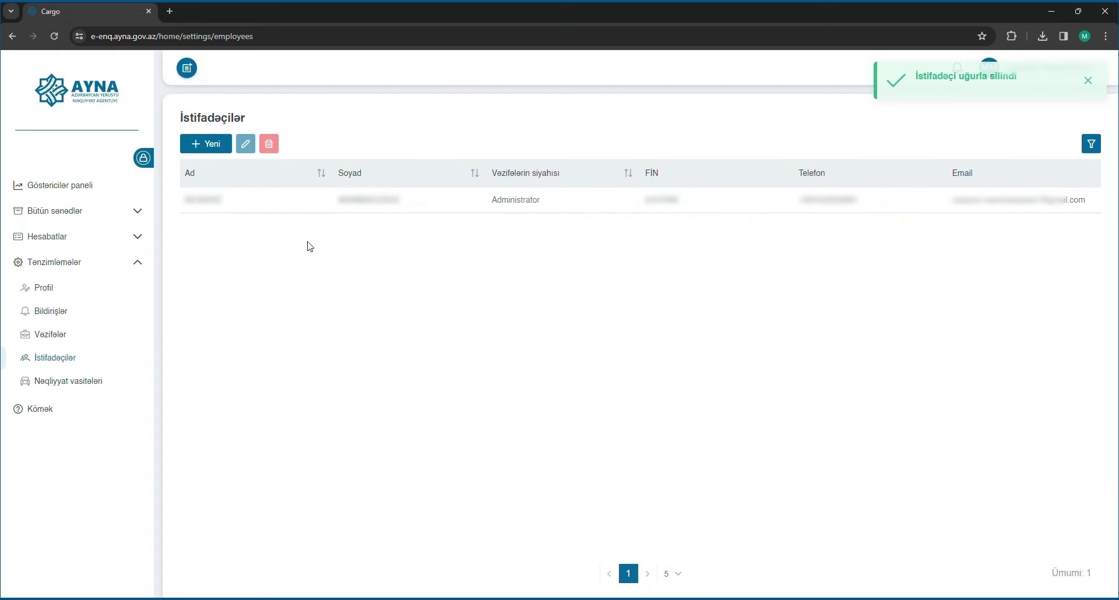
left_click(81, 331)
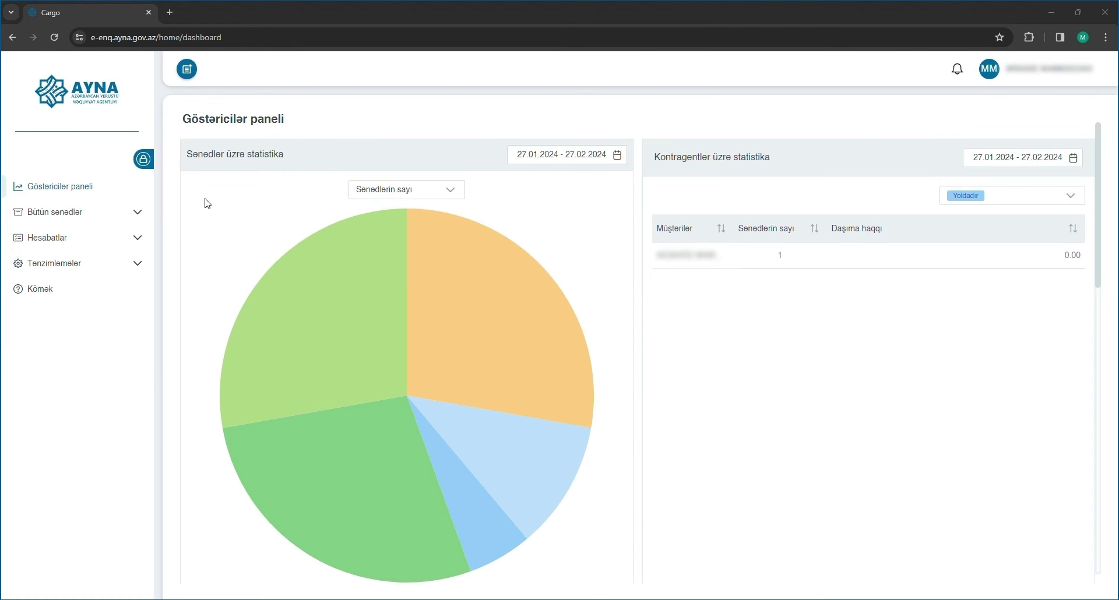
Step: Start a new vehicle in Tənzimləmələr > Nəqliyyat vasitələri with plate, make Mercedes-Benz, model Other
left_click(102, 263)
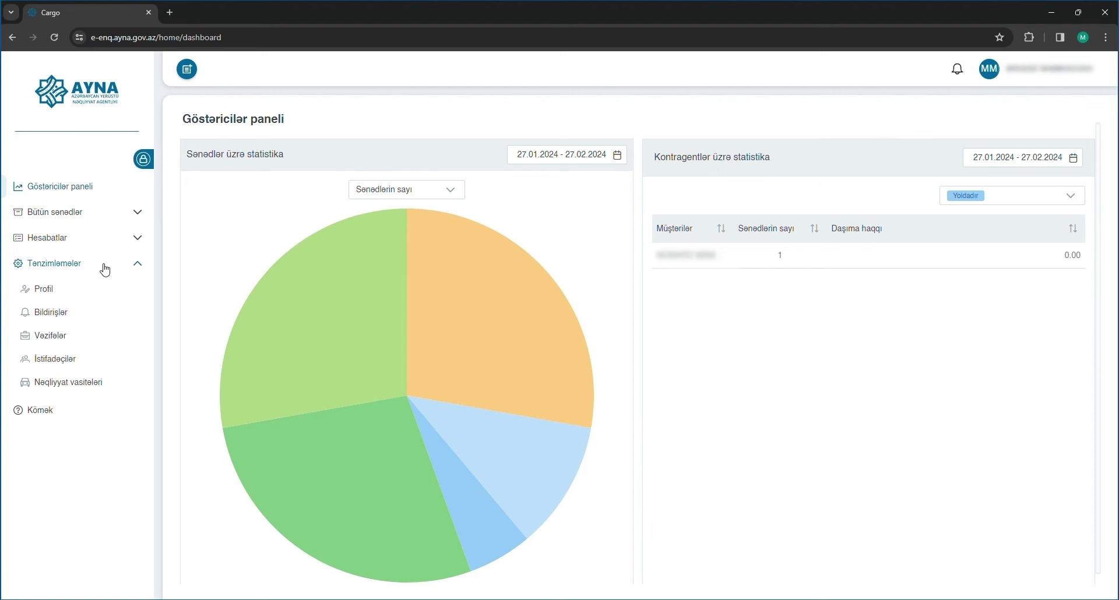
left_click(98, 384)
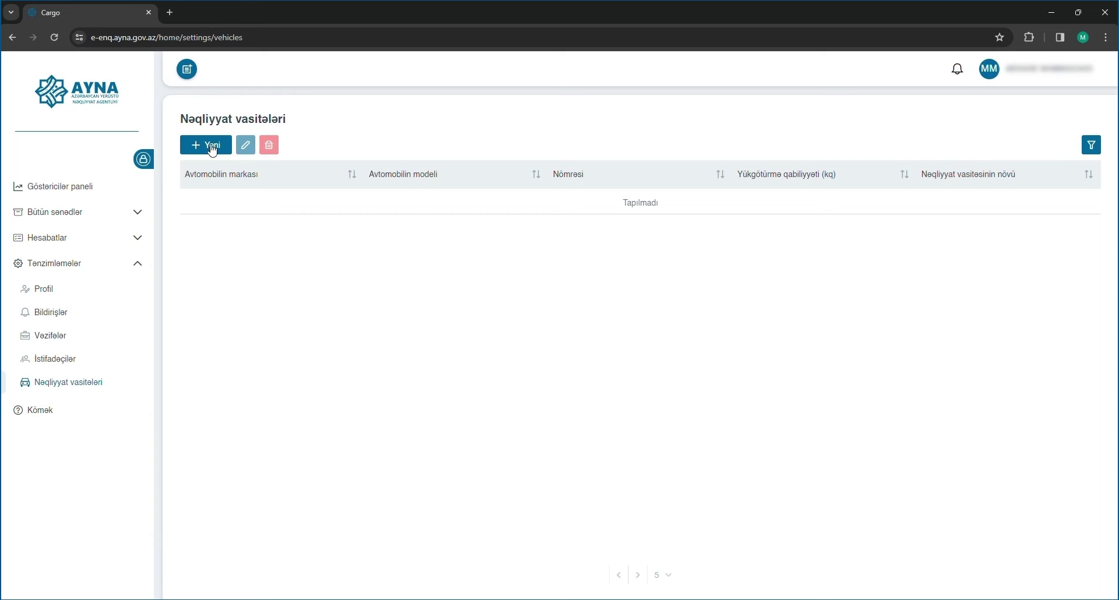
left_click(212, 145)
left_click(452, 262)
left_click(646, 261)
type("merc")
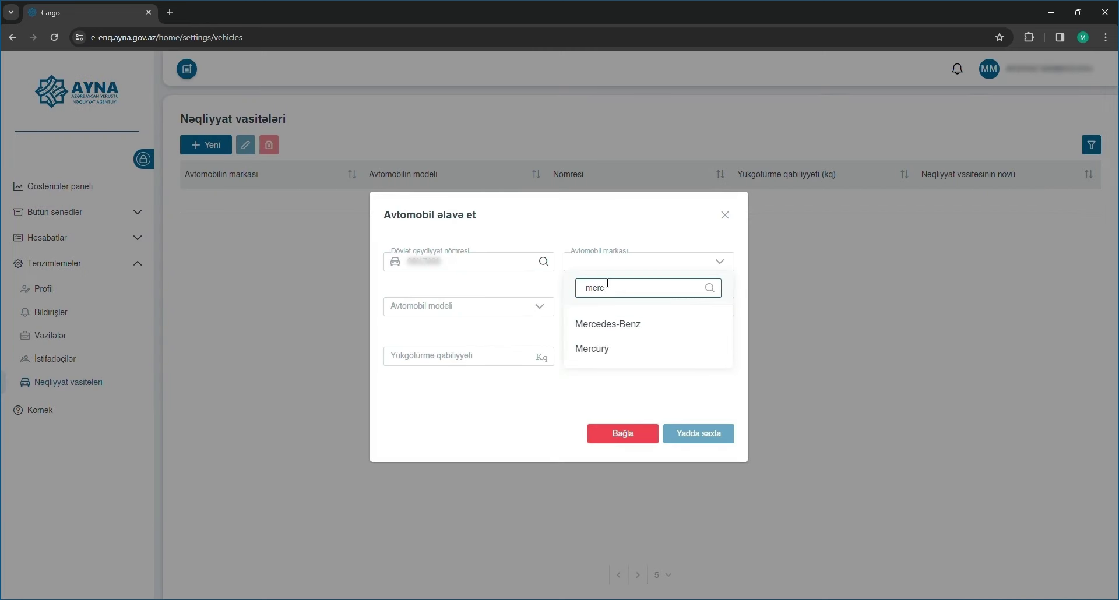
left_click(606, 324)
left_click(466, 306)
type("oth")
left_click(407, 368)
Step: Set the type to Yük nəqliyyat vasitəsi, enter the load capacity and save the vehicle
left_click(626, 315)
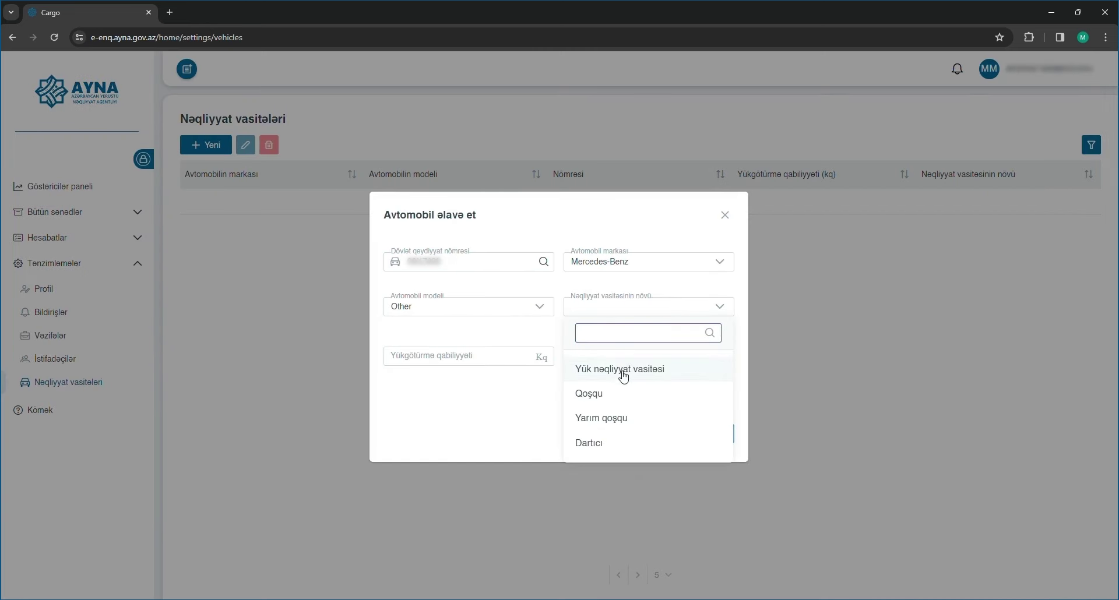
left_click(611, 369)
key("Tab")
type("5000")
left_click(716, 433)
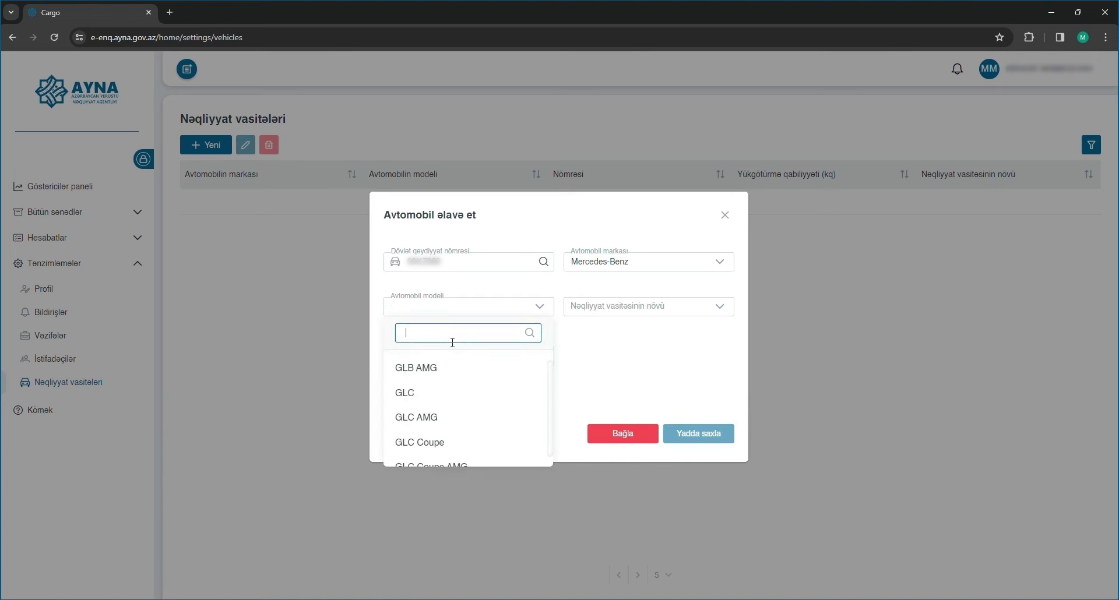
left_click(712, 438)
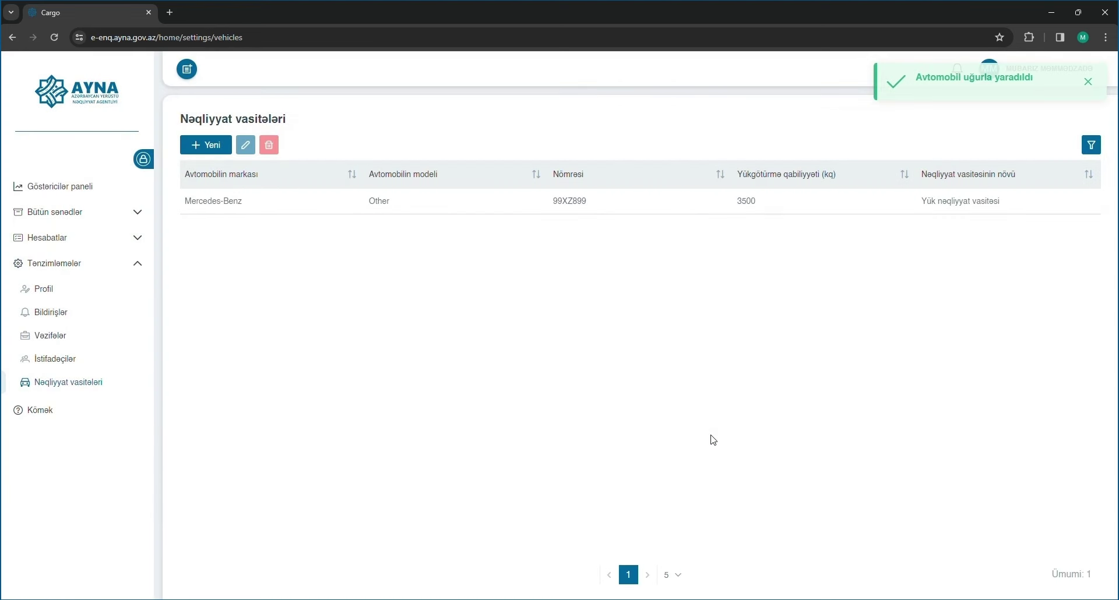
Step: Delete the newly added Mercedes-Benz vehicle from the list
left_click(262, 201)
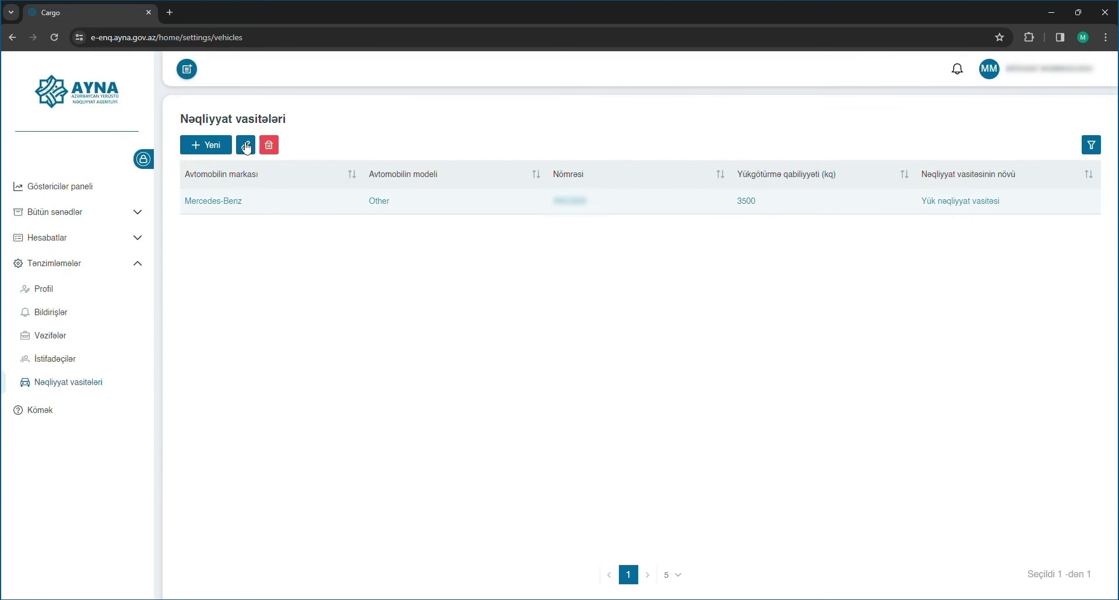
left_click(268, 144)
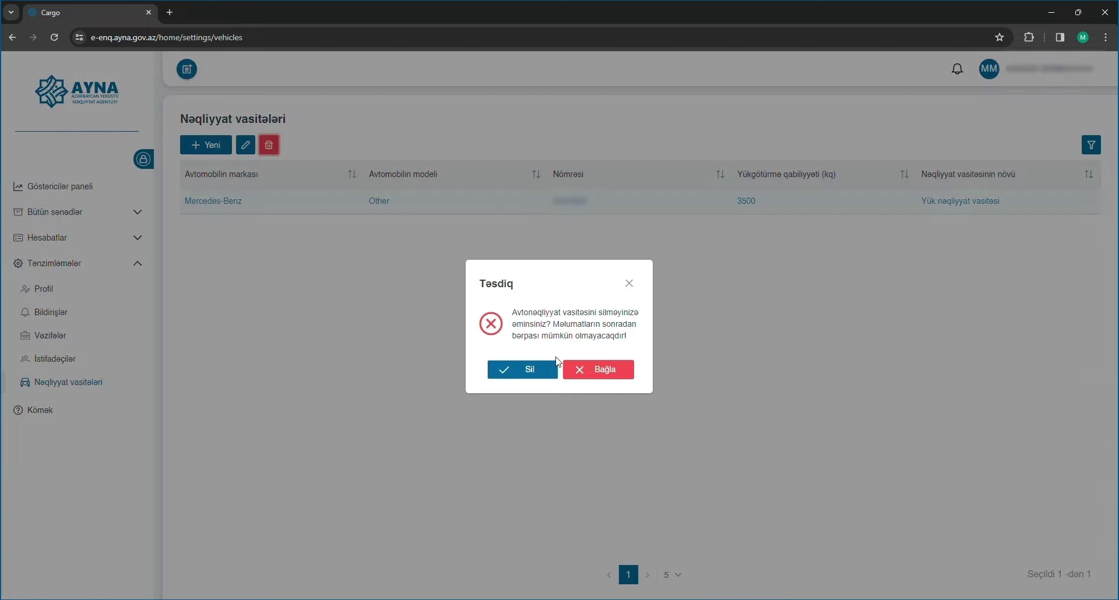
left_click(527, 374)
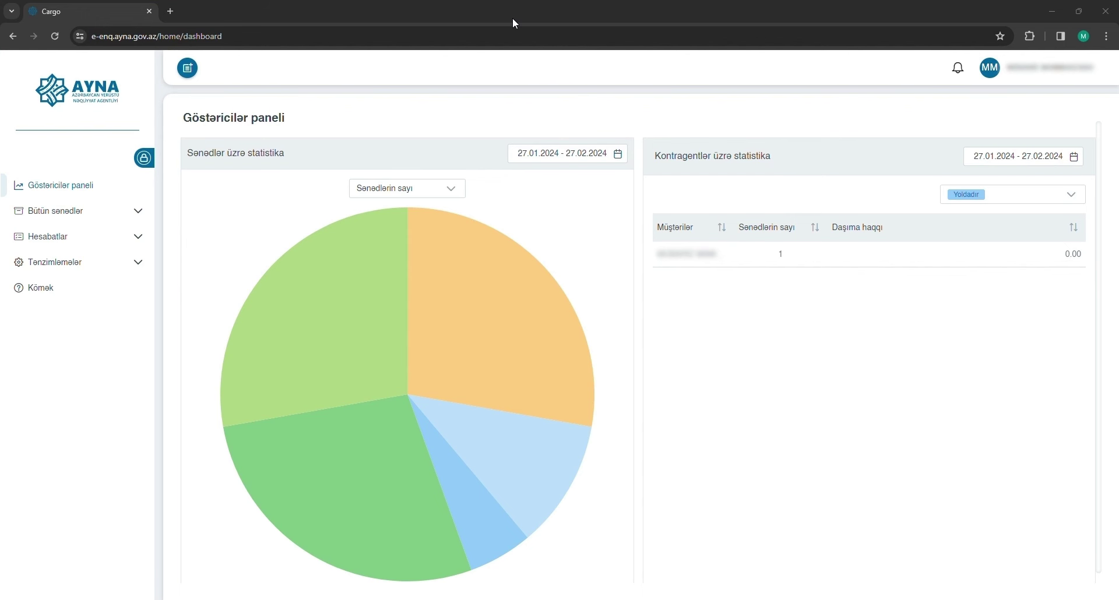
Step: Open İcrada olanlar (12) under Bütün sənədlər and start a new document with + Yeni
left_click(120, 215)
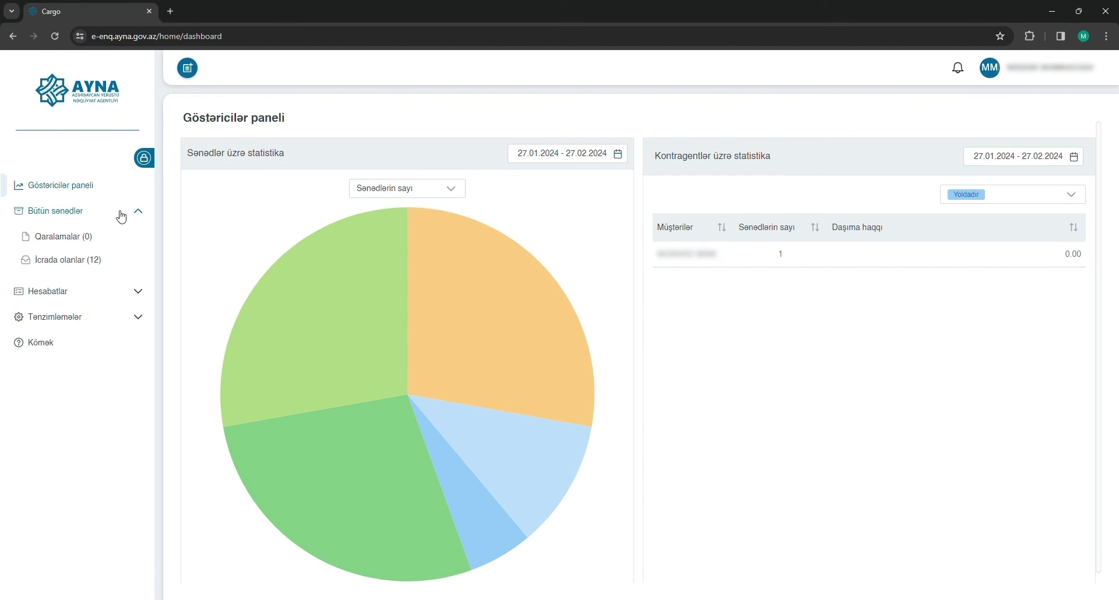
left_click(81, 268)
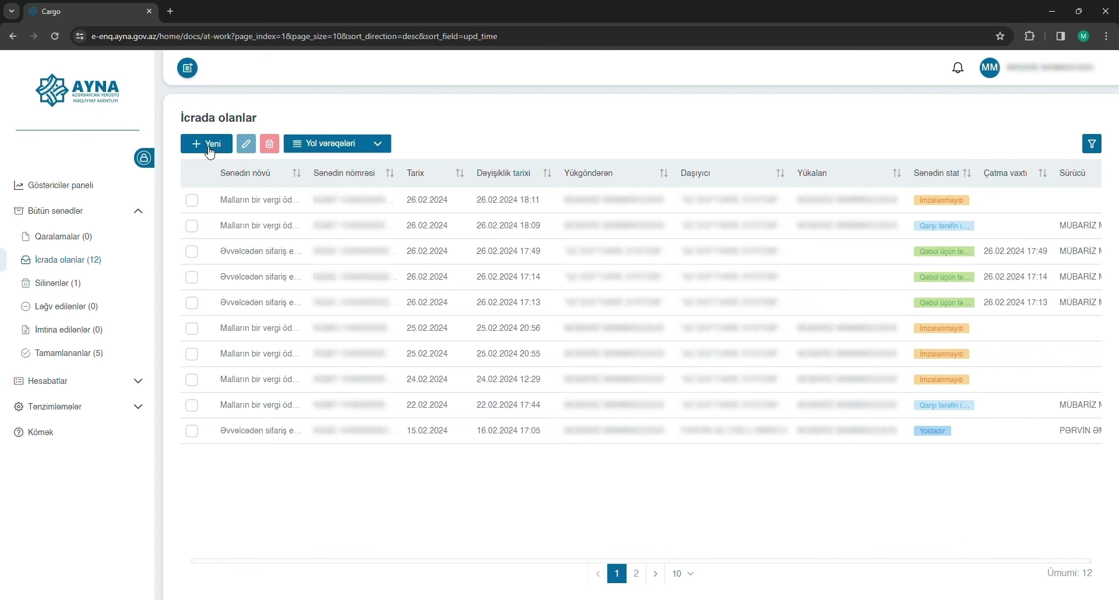
left_click(210, 151)
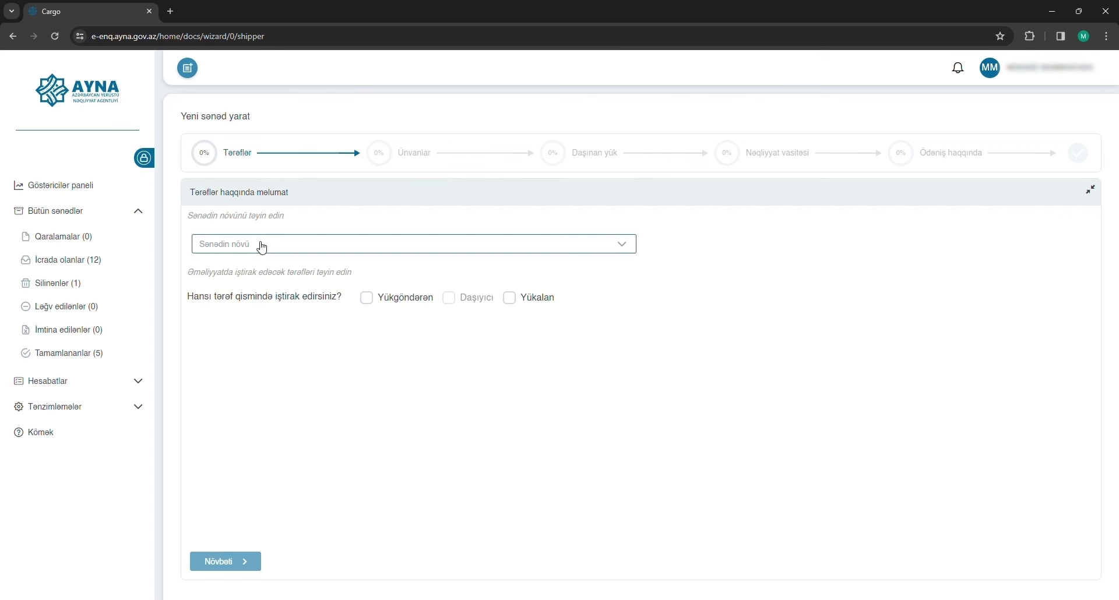
Step: Choose document type 1, Malların bir vergi ödəyicisindən digər vergi ödəyicisinə təqdim edilməsi
left_click(261, 247)
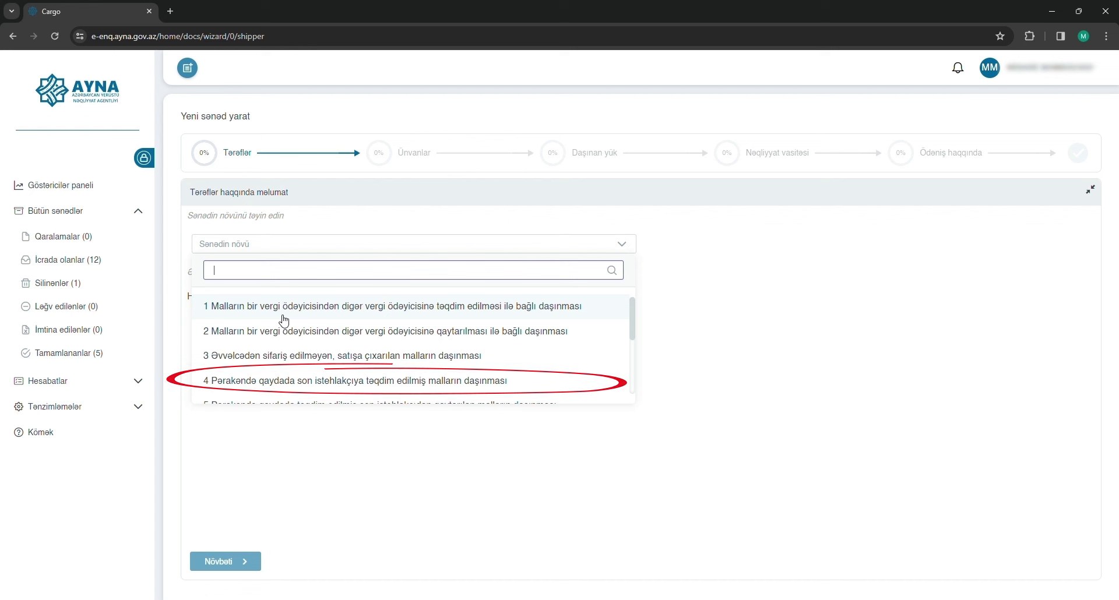
scroll(283, 321, "down", 2)
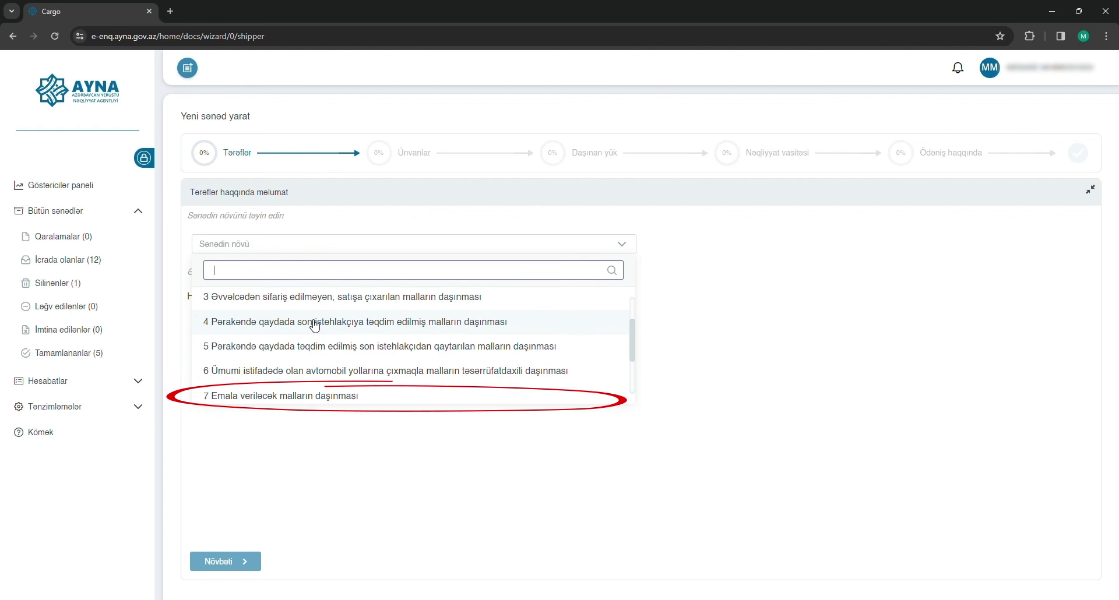
scroll(315, 327, "down", 2)
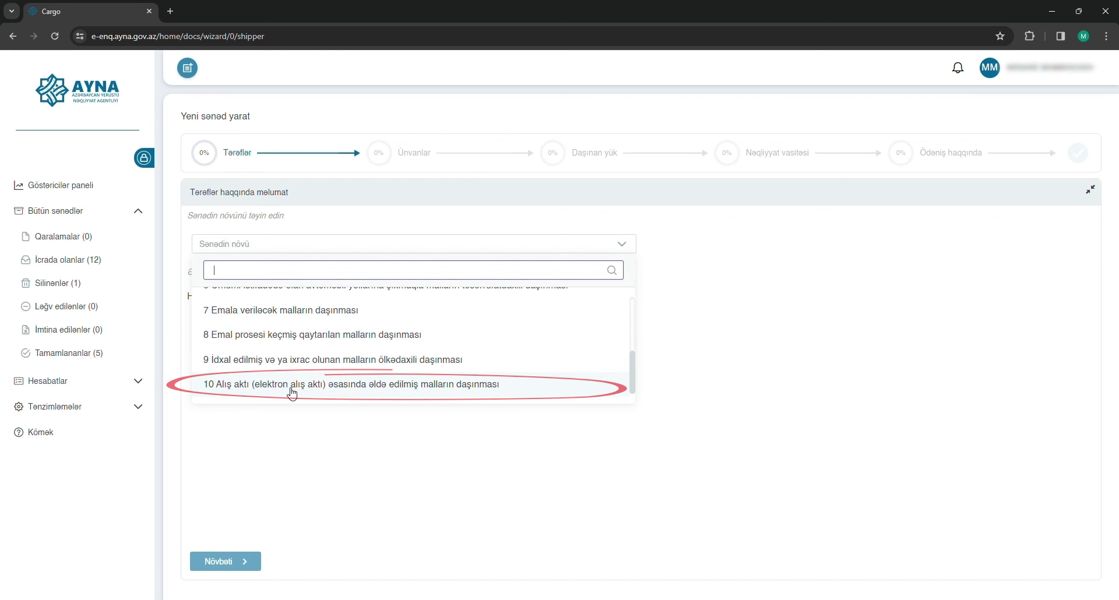
scroll(302, 367, "up", 3)
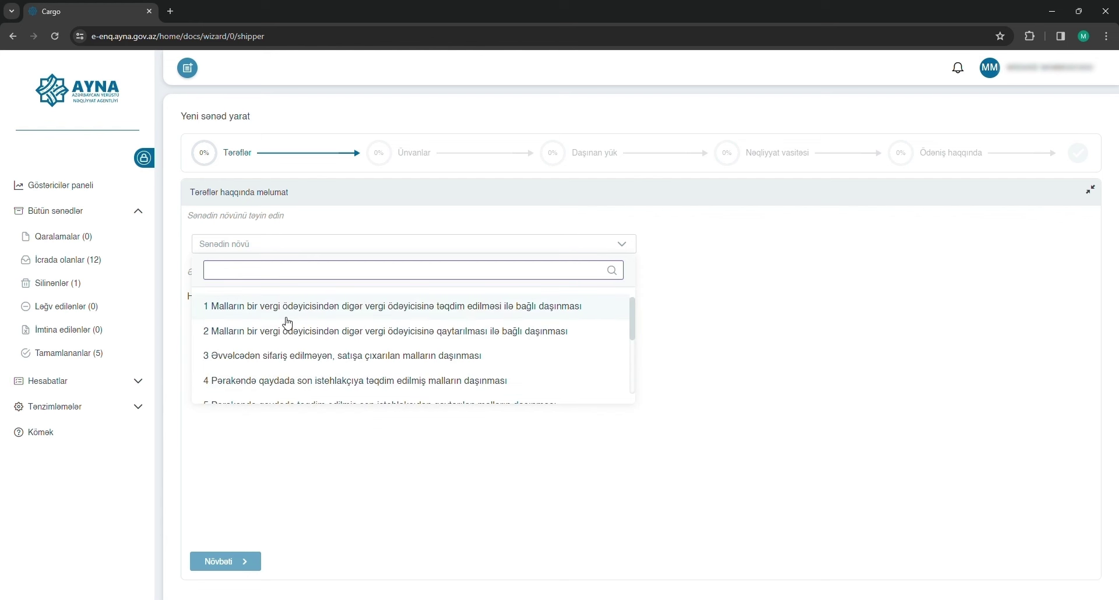
left_click(288, 308)
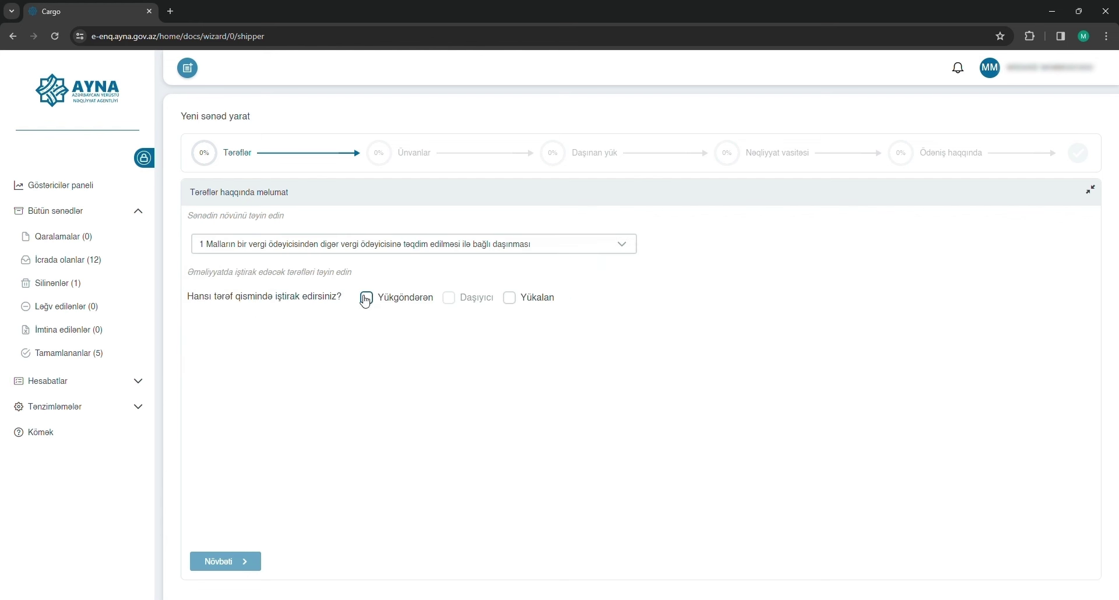
Step: Tick the Yükgöndərən role and pick the carrier company found by VÖEN
left_click(366, 298)
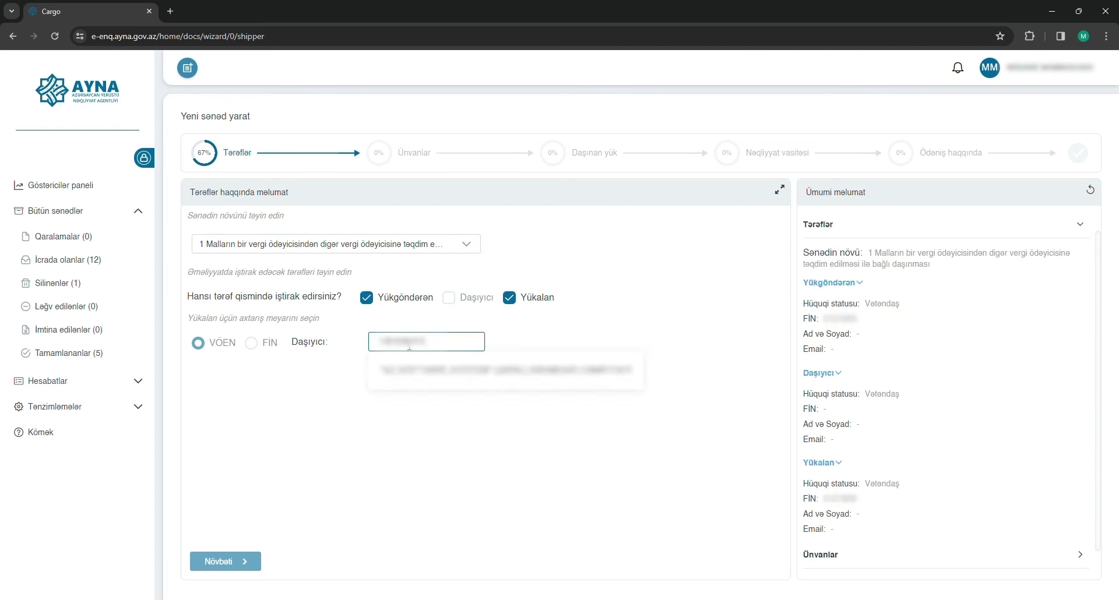
left_click(450, 371)
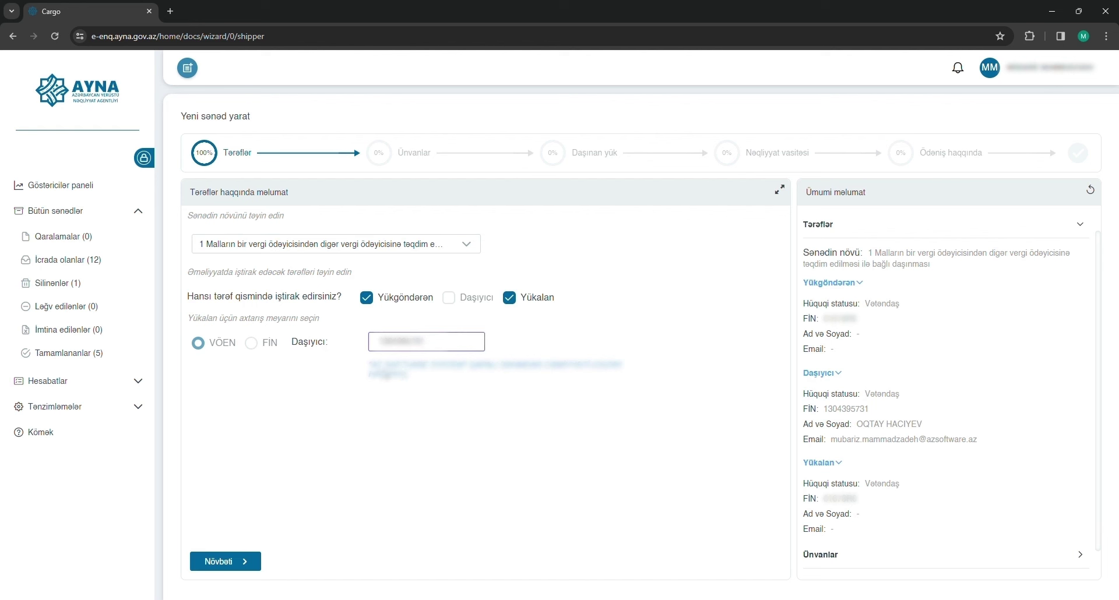
Step: Set the dispatch address to Luxen Plaza and confirm its pinned location on the map
left_click(230, 561)
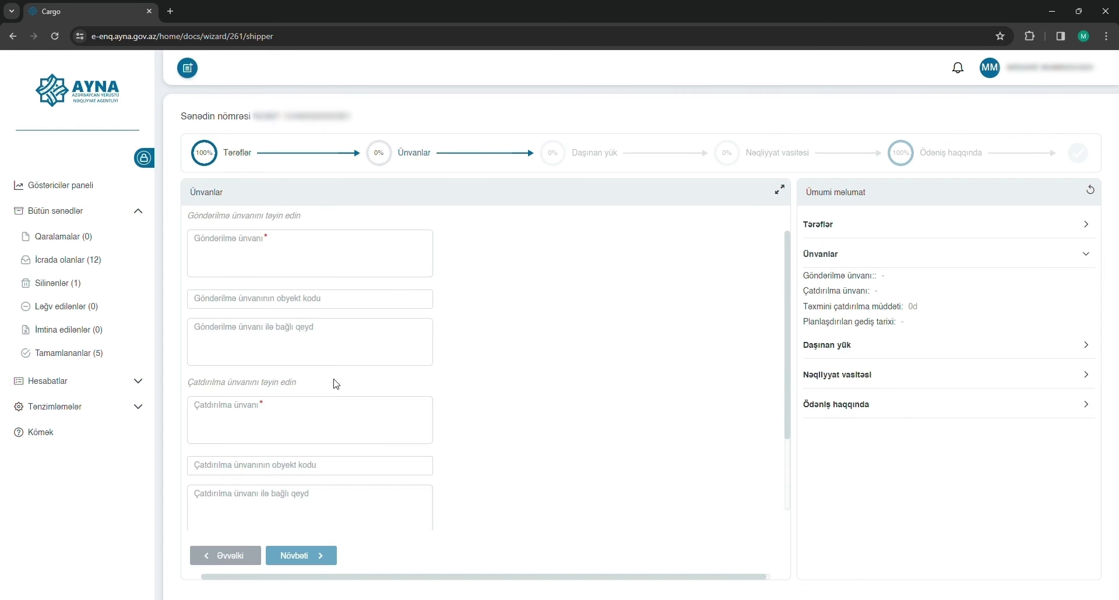
left_click(236, 249)
type("Luxen P")
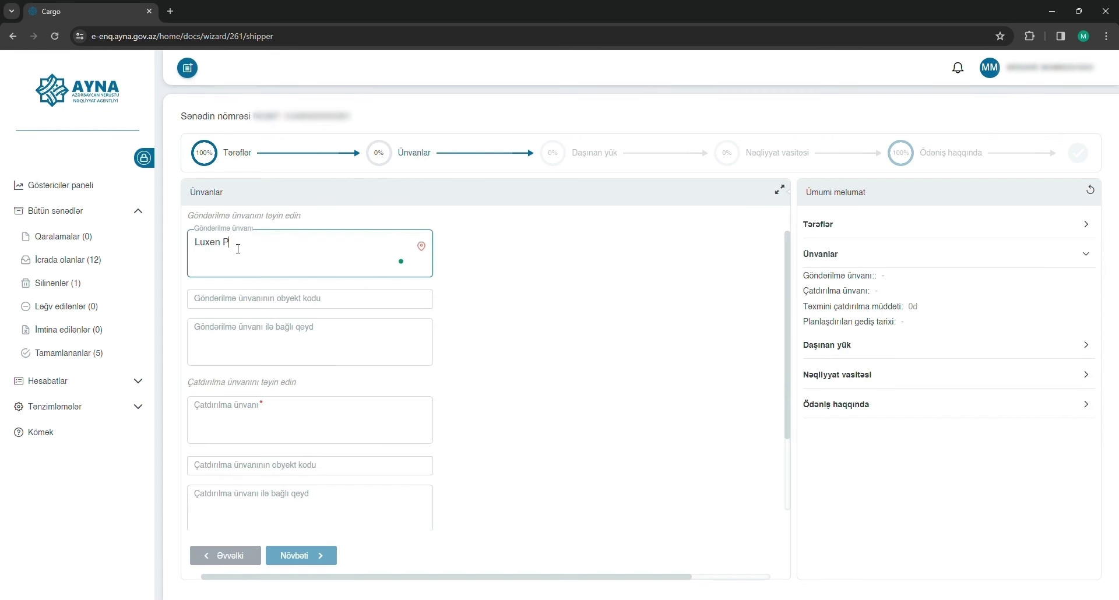
type("laza")
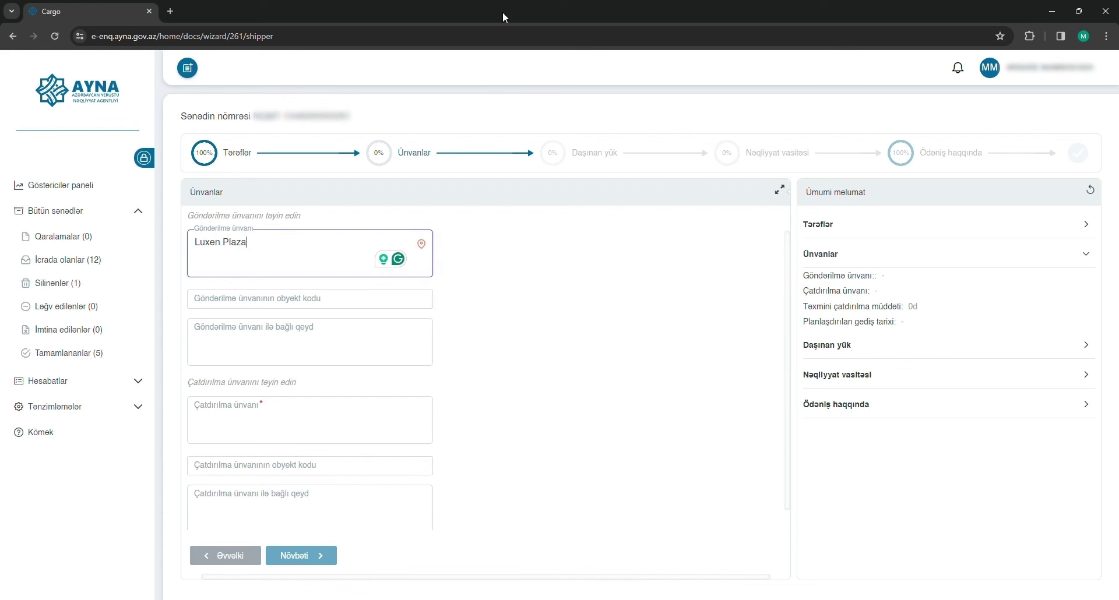
left_click(421, 244)
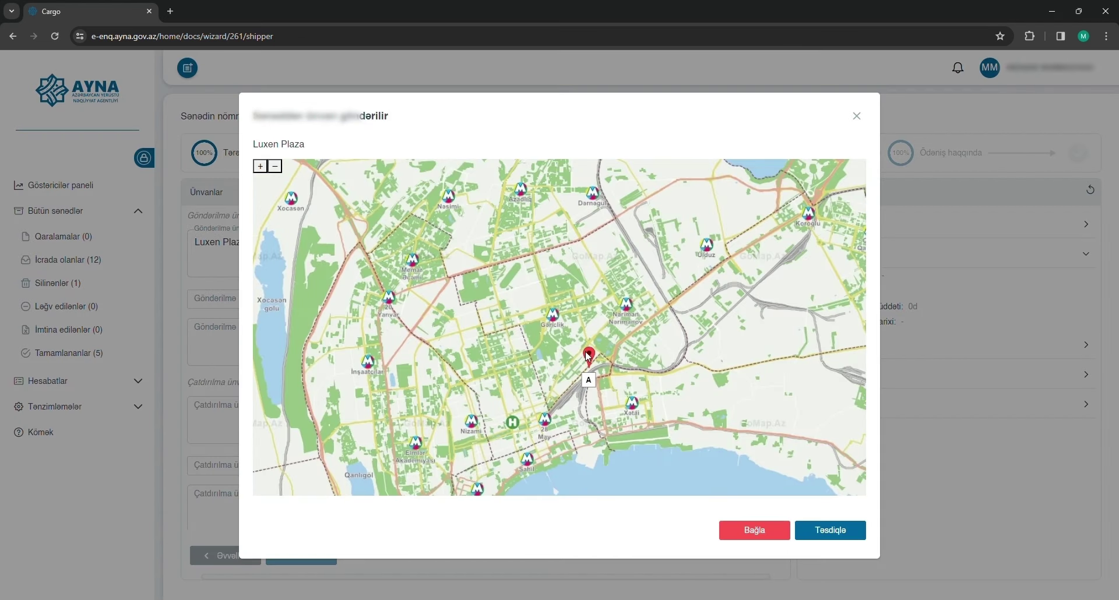
left_click_drag(587, 357, 597, 341)
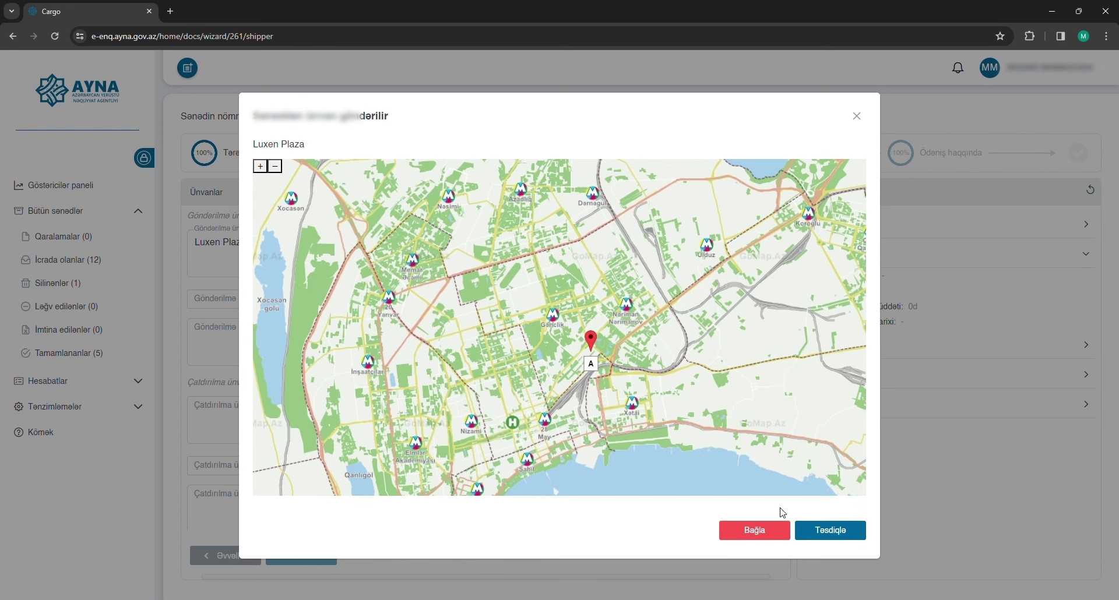
left_click(847, 531)
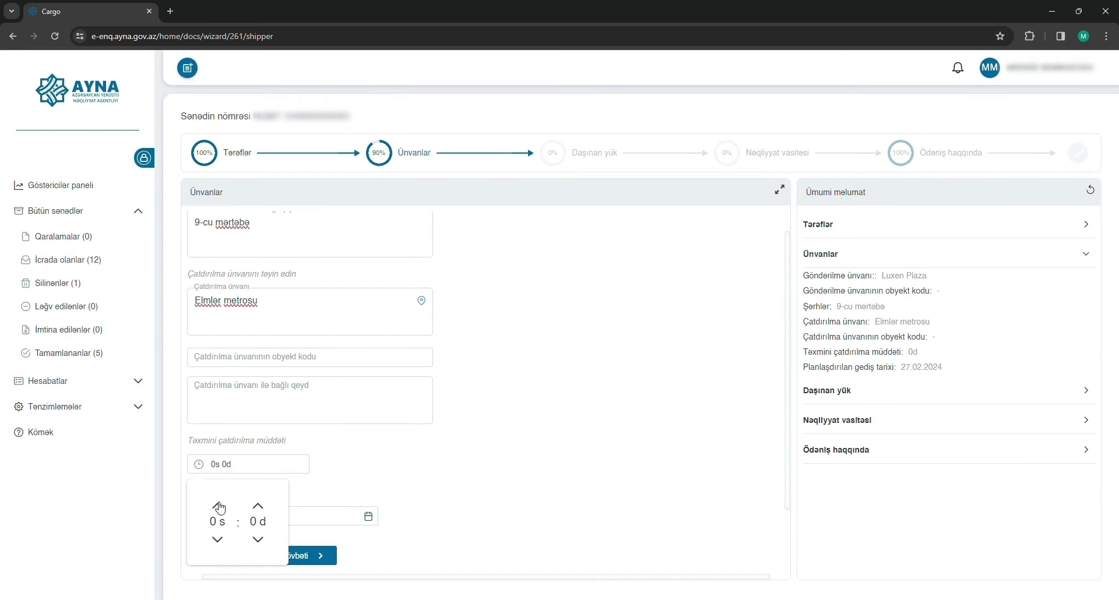
Step: Set a 3-hour delivery time, keep trip date 27.02.2024, and continue to the cargo step
left_click(217, 502)
left_click(217, 502)
left_click(217, 501)
left_click(387, 499)
left_click(367, 517)
left_click(264, 490)
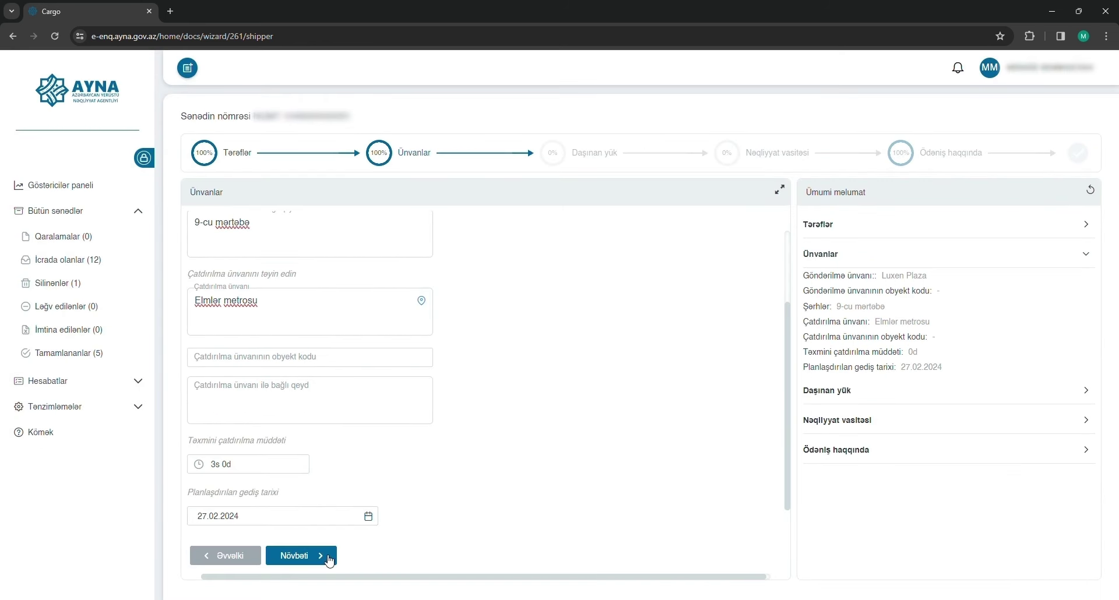
left_click(320, 557)
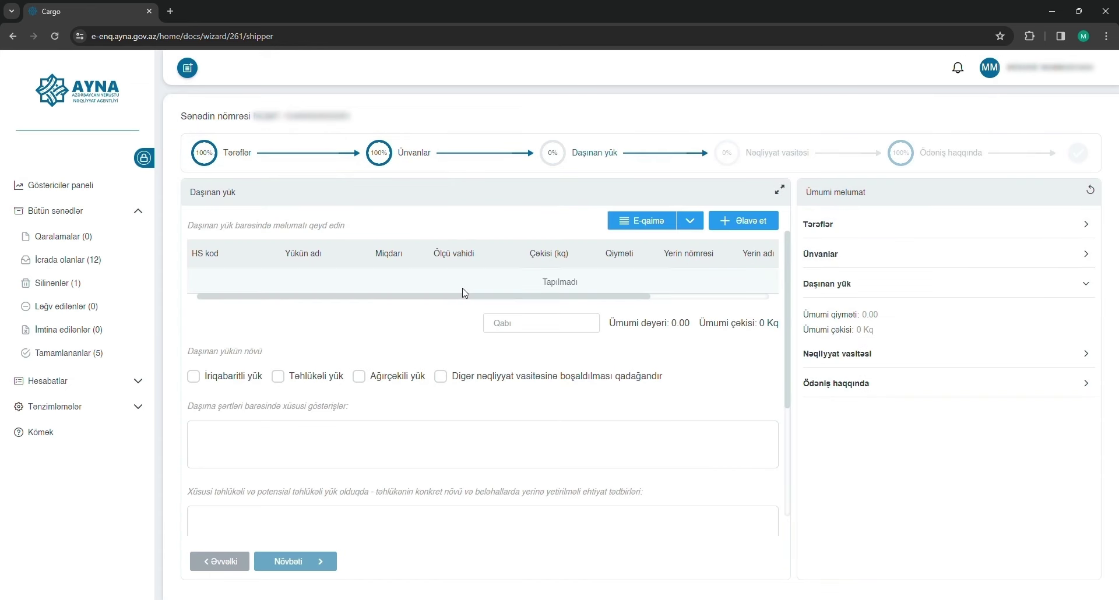
Step: Choose E-Qaimə as the import source, then close the İdxal sənədi dialog without importing
scroll(600, 295, "right", 3)
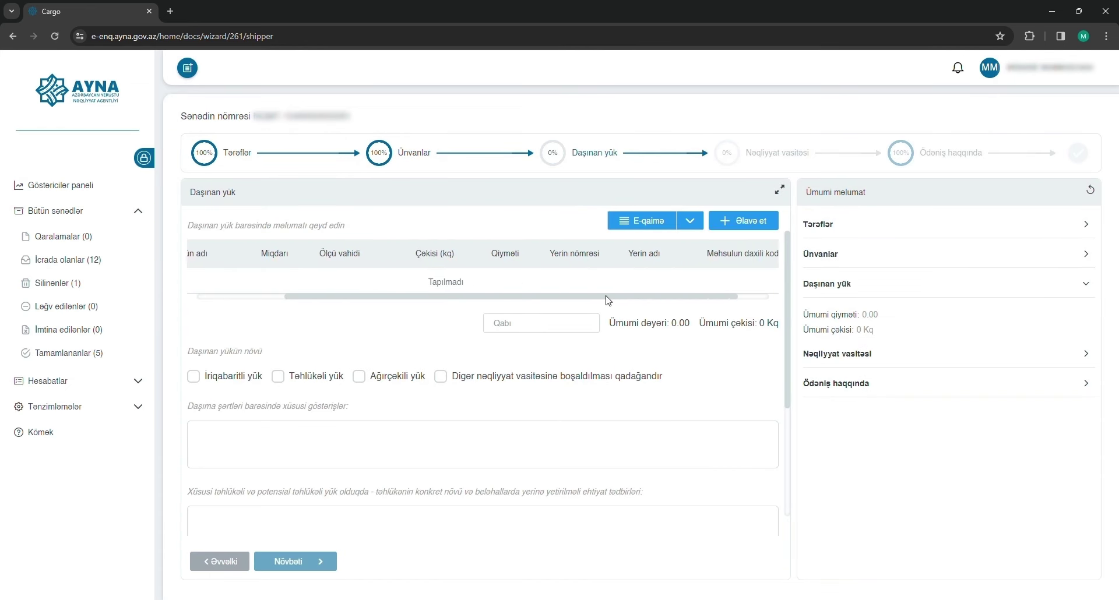
left_click(671, 222)
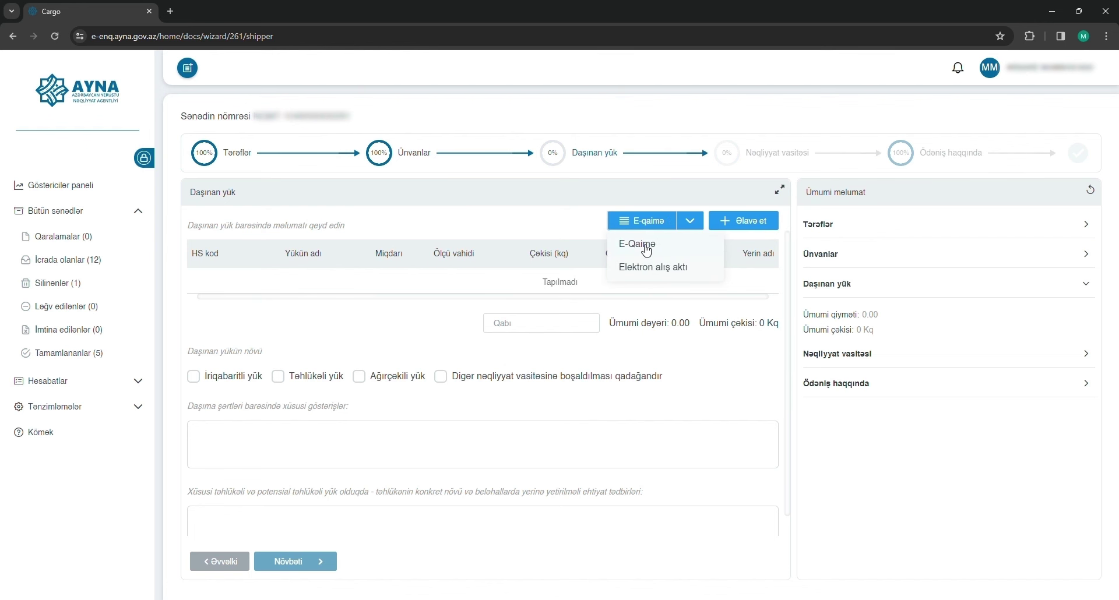
left_click(646, 249)
left_click(525, 337)
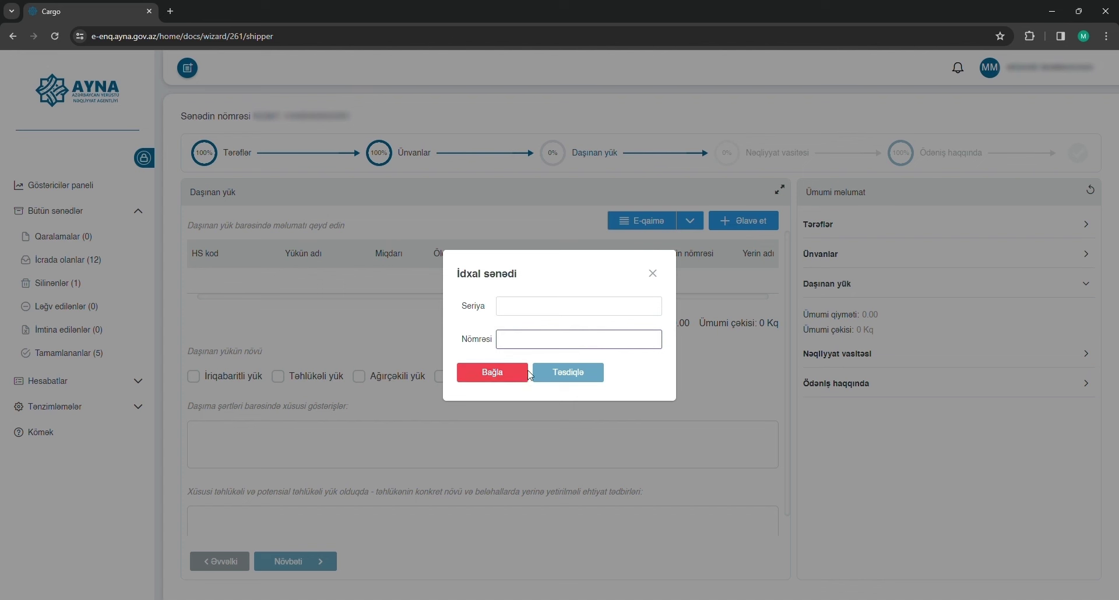
left_click(512, 376)
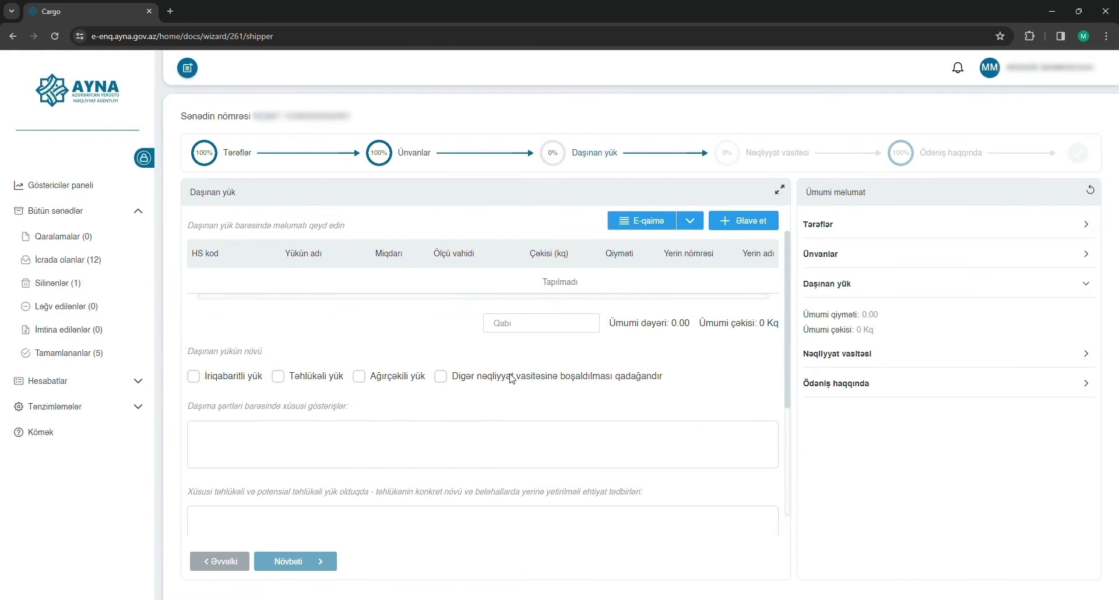
Step: Add a cargo line with a Televizor HS code, named Samsung Curved TV
left_click(738, 227)
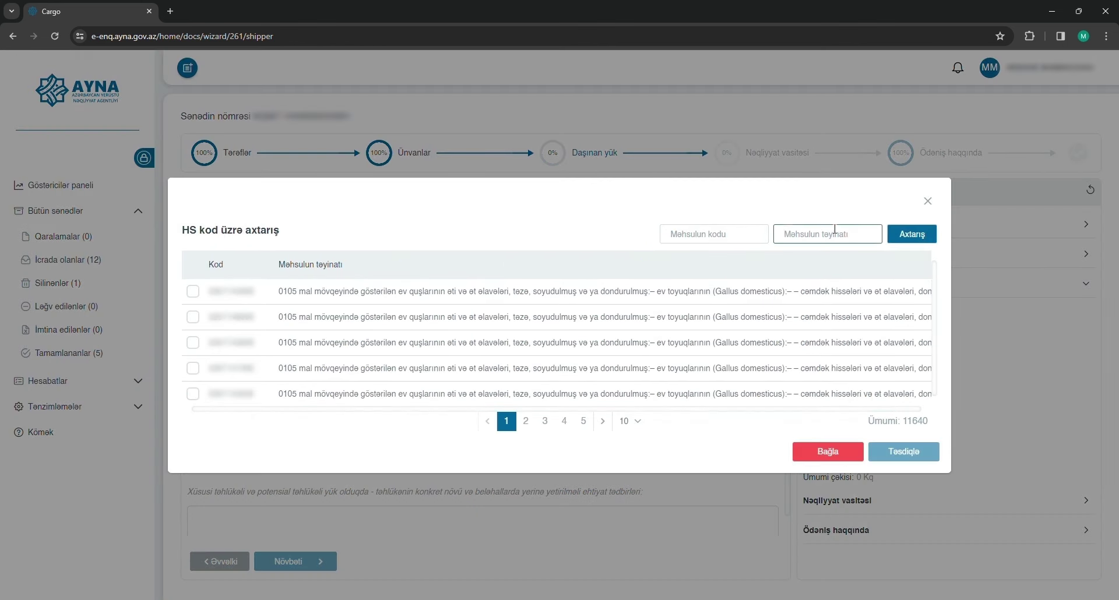
left_click(834, 228)
type("Televizor")
left_click(903, 235)
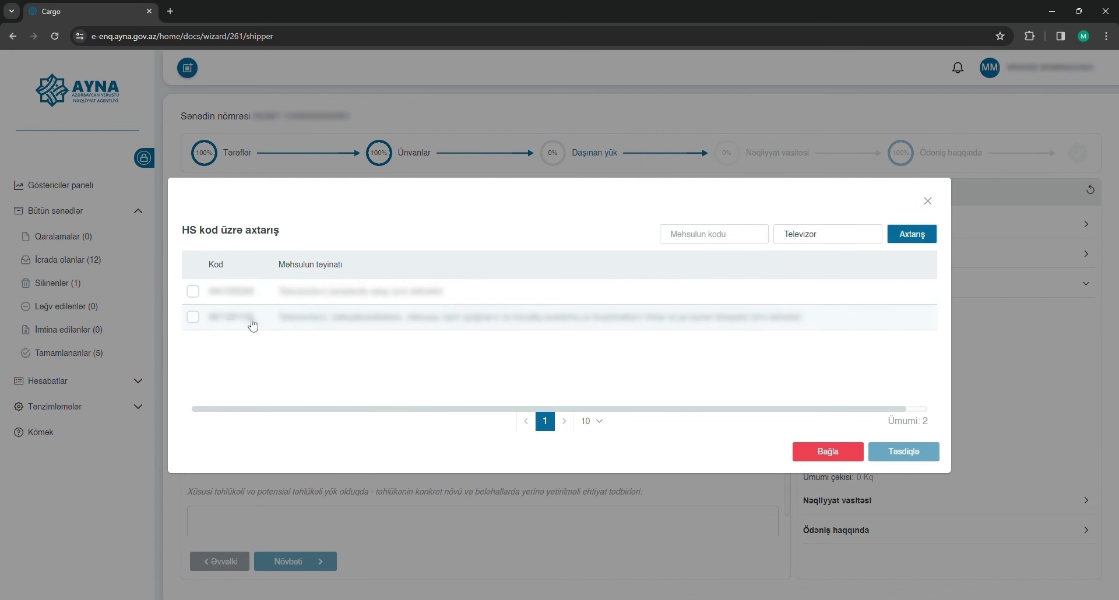
left_click(252, 322)
left_click(926, 453)
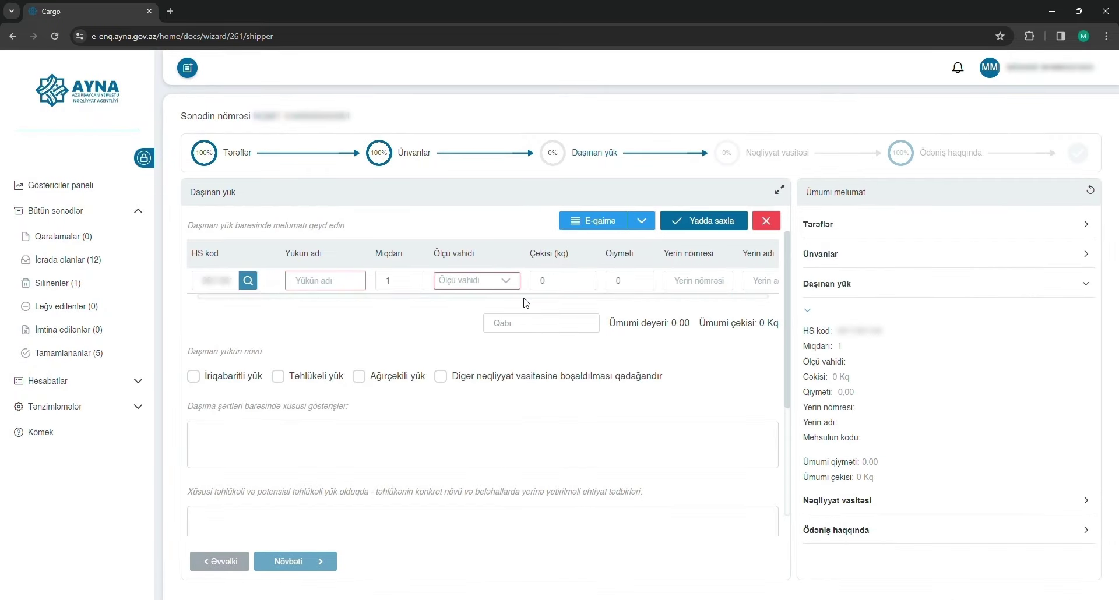
left_click(321, 276)
type("Samsung")
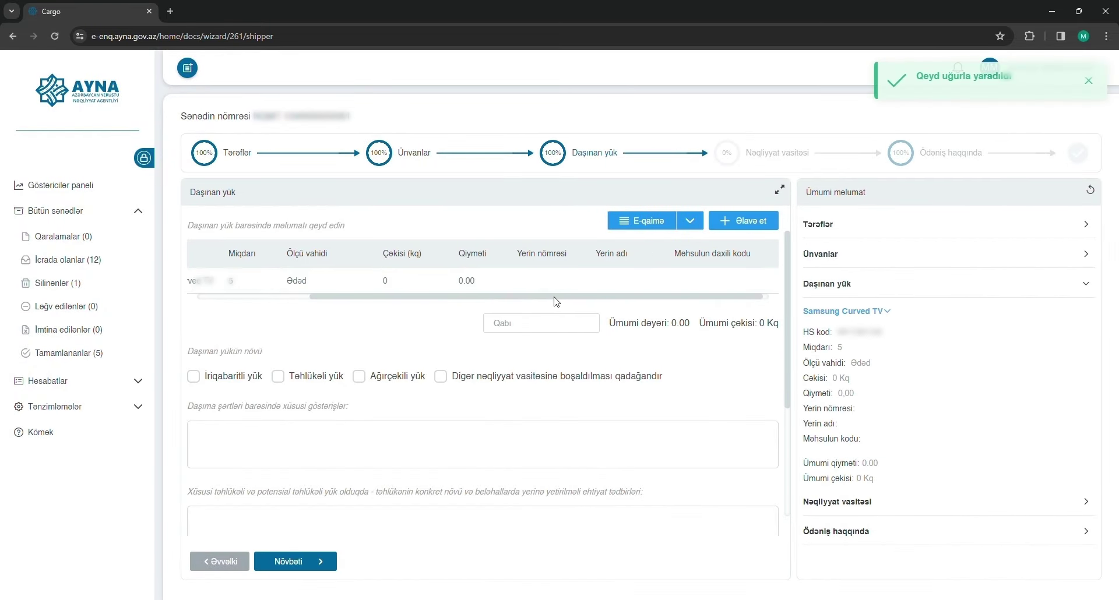
left_click_drag(556, 301, 373, 305)
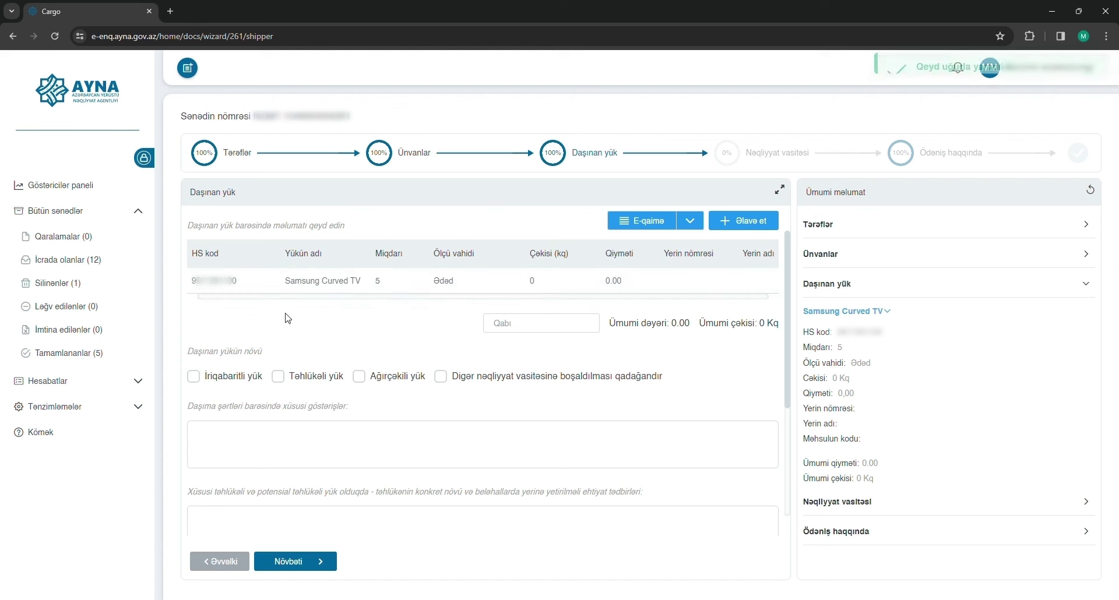
Step: Discard the empty extra cargo line and advance to the Nəqliyyat vasitəsi step
left_click(758, 225)
left_click(763, 221)
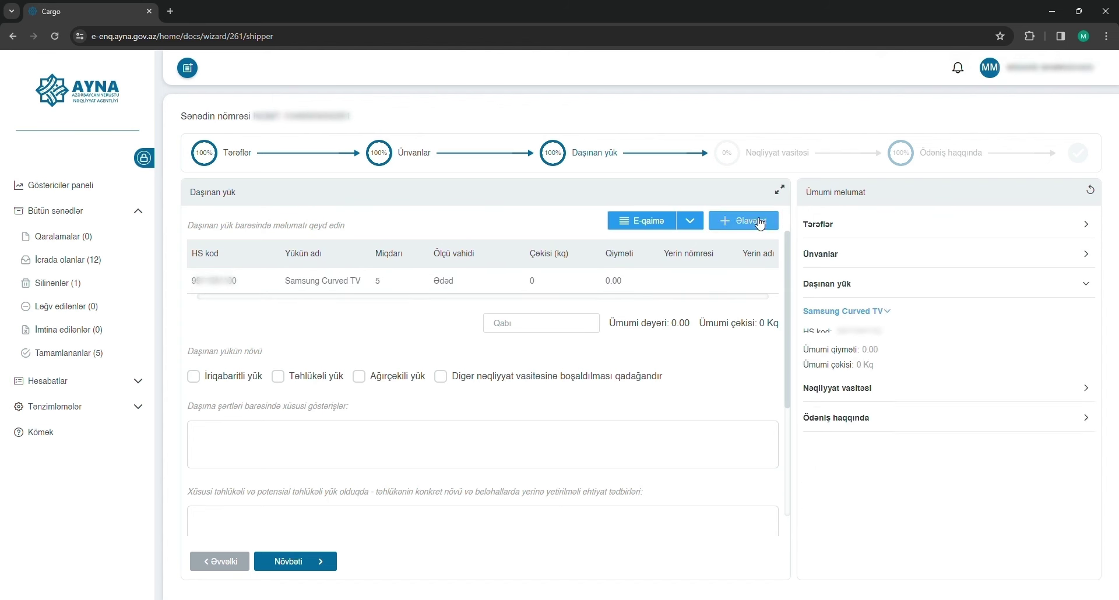
left_click(685, 222)
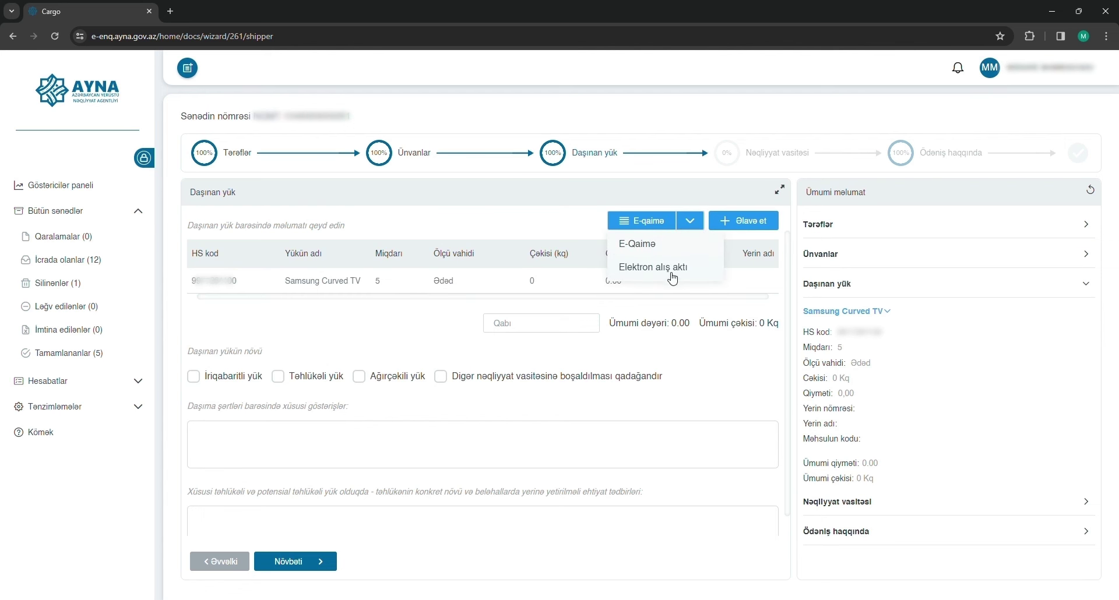
scroll(241, 325, "down", 1)
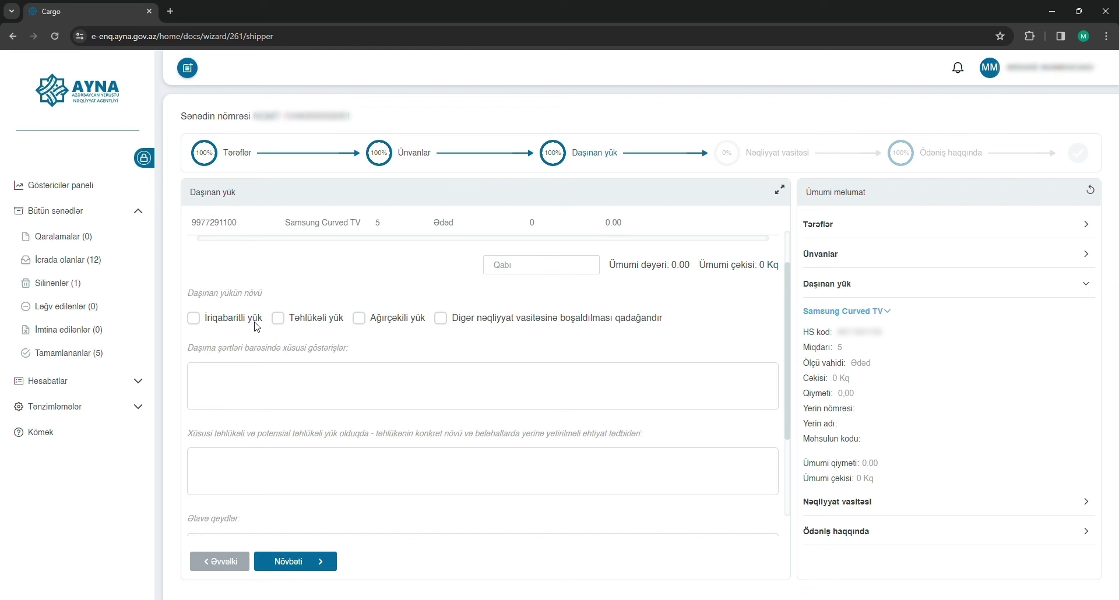
scroll(314, 496, "down", 2)
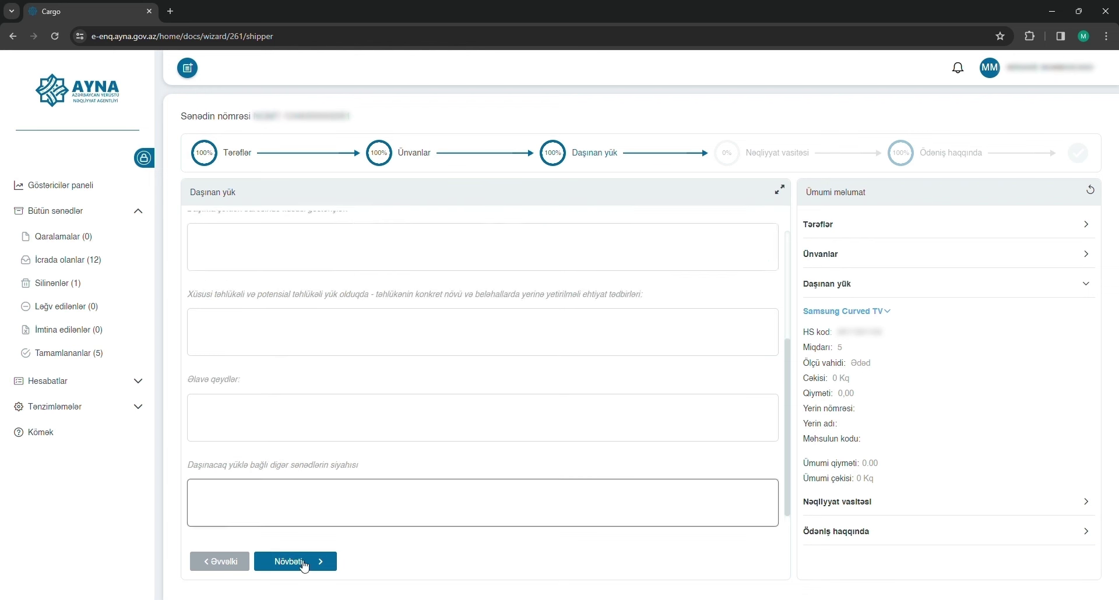
left_click(300, 561)
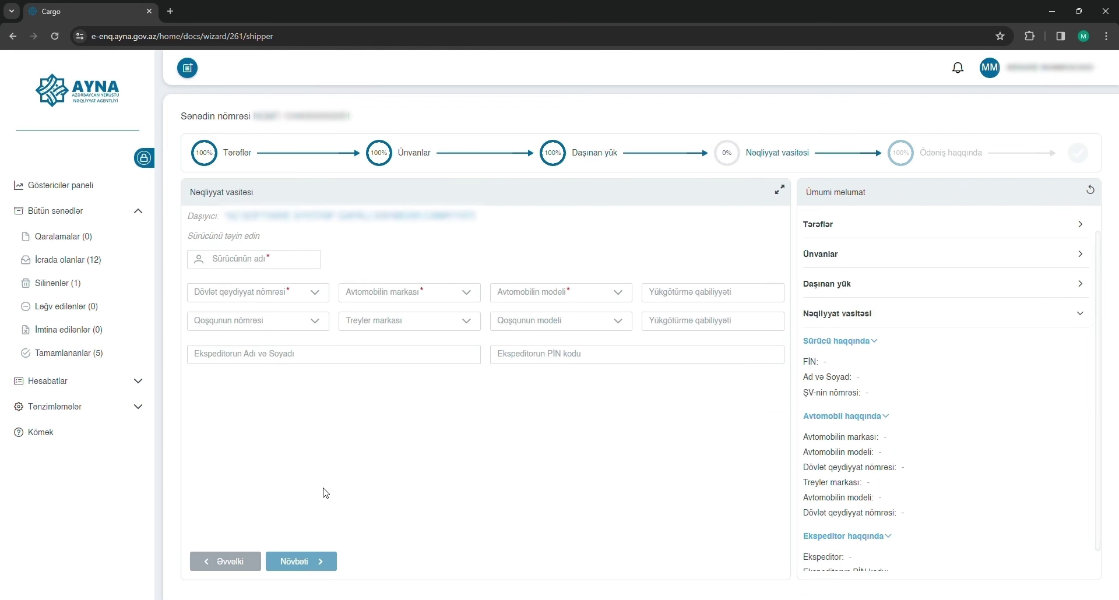
Step: Assign the driver and AC Ace vehicle, leave payment at 0.00, and reach the document summary
left_click(291, 259)
left_click(236, 290)
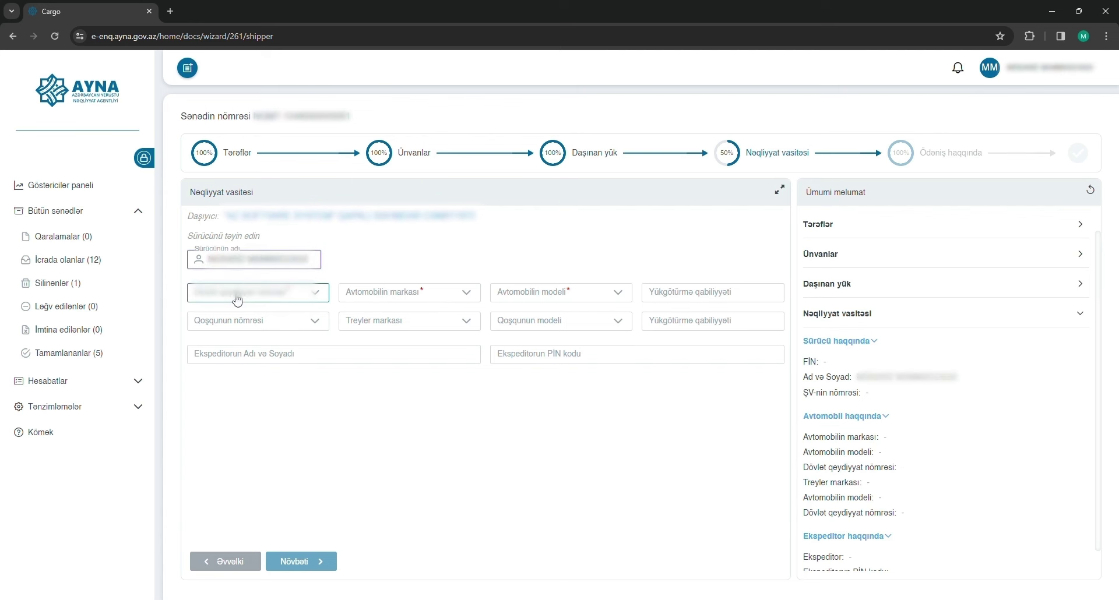
left_click(285, 298)
left_click(229, 379)
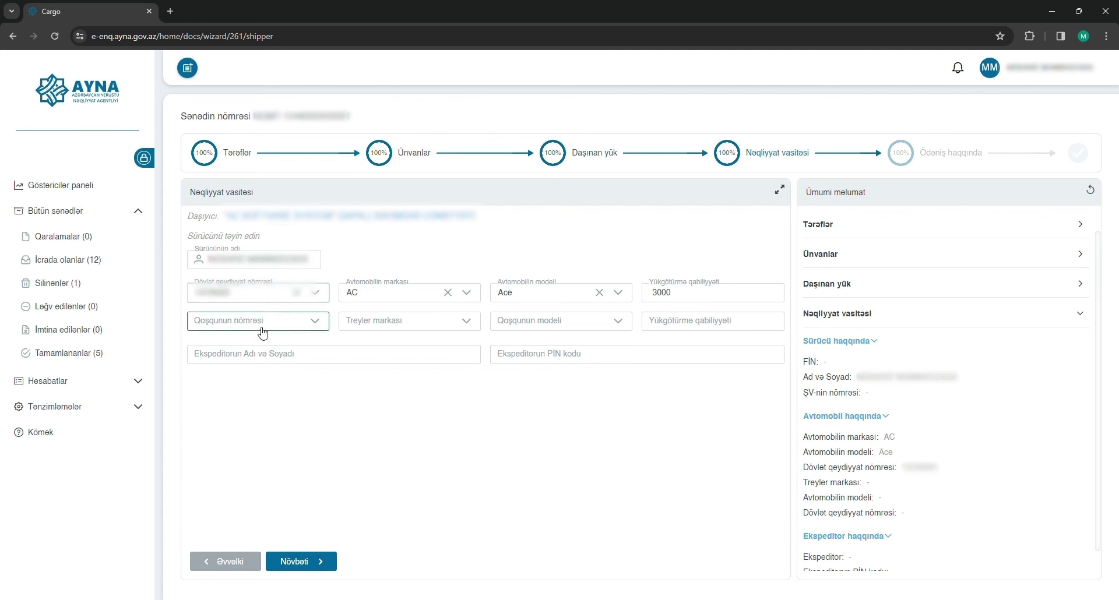
left_click(301, 563)
left_click(893, 156)
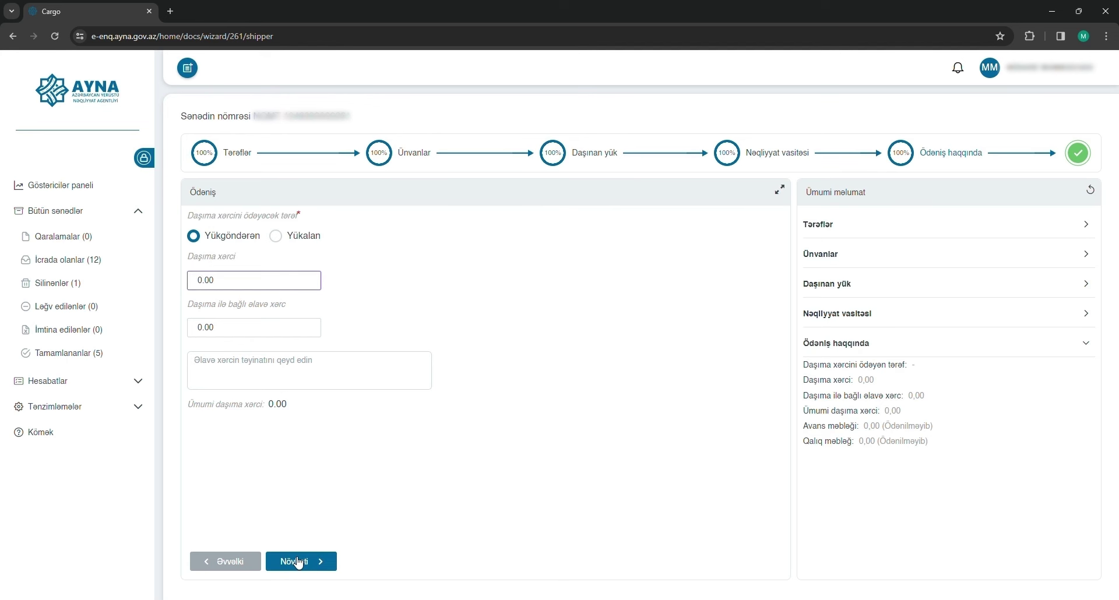
left_click(298, 562)
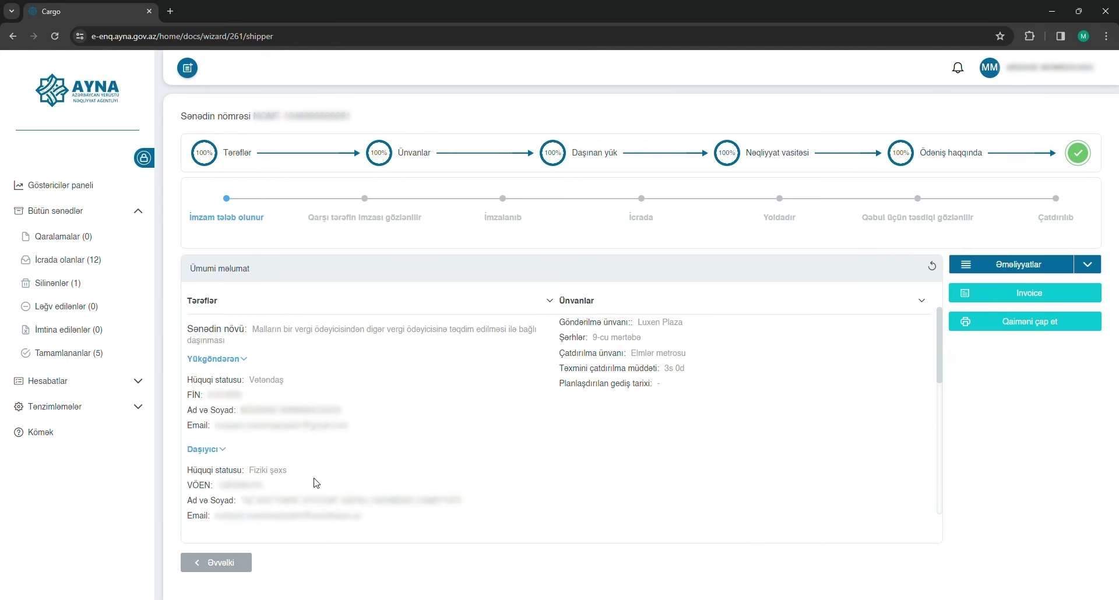
Step: Sign the document via Əməliyyatlar > İmzalamaq using Asan İmza
scroll(369, 395, "down", 10)
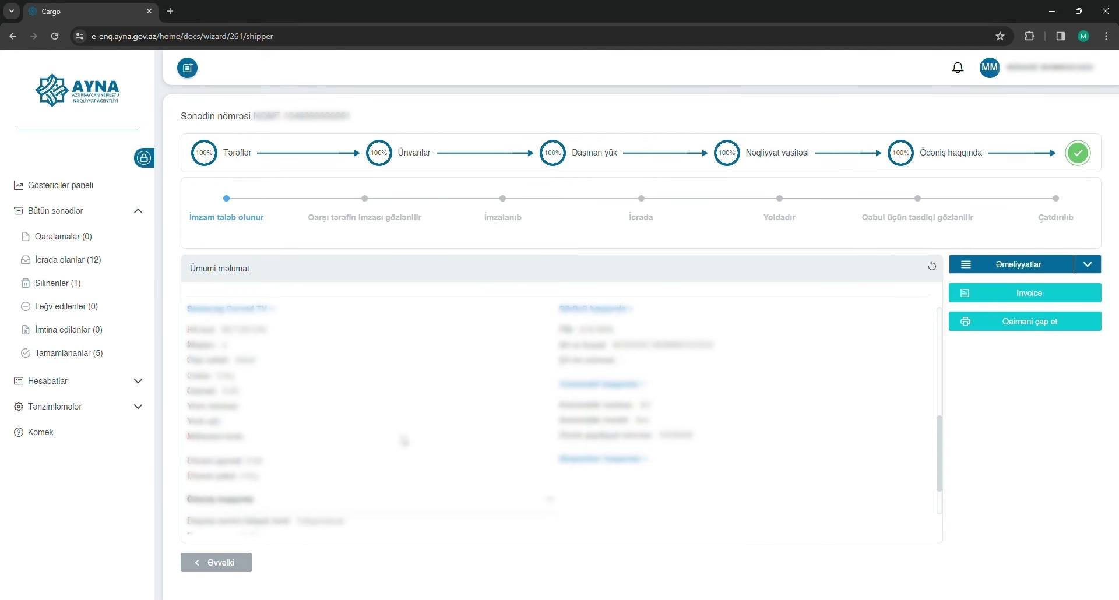
scroll(712, 394, "up", 2)
left_click(989, 265)
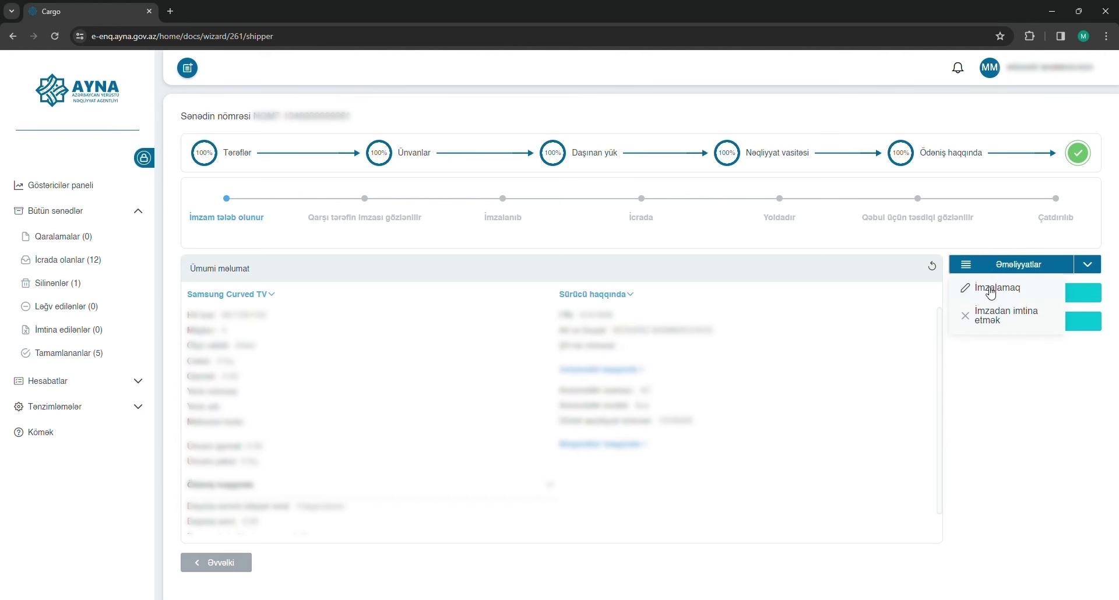
left_click(991, 289)
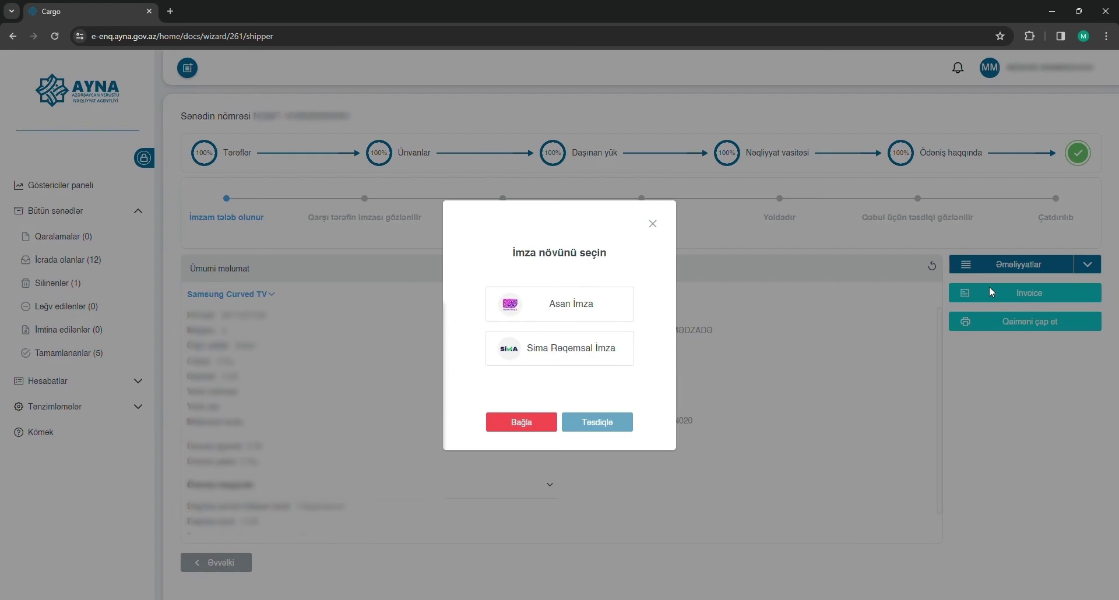
left_click(597, 310)
left_click(592, 422)
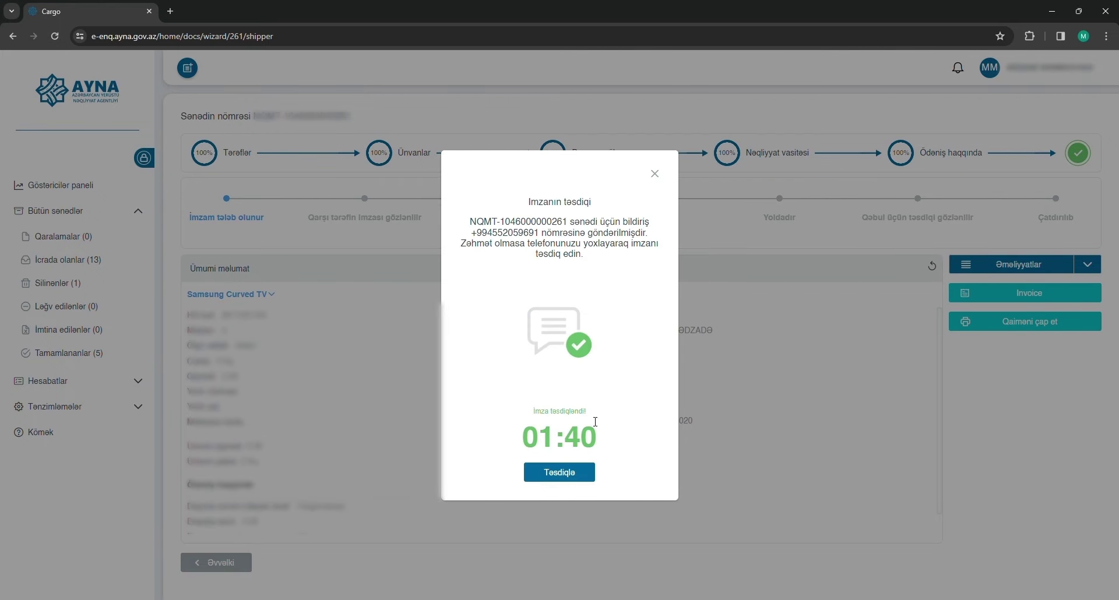
left_click(575, 473)
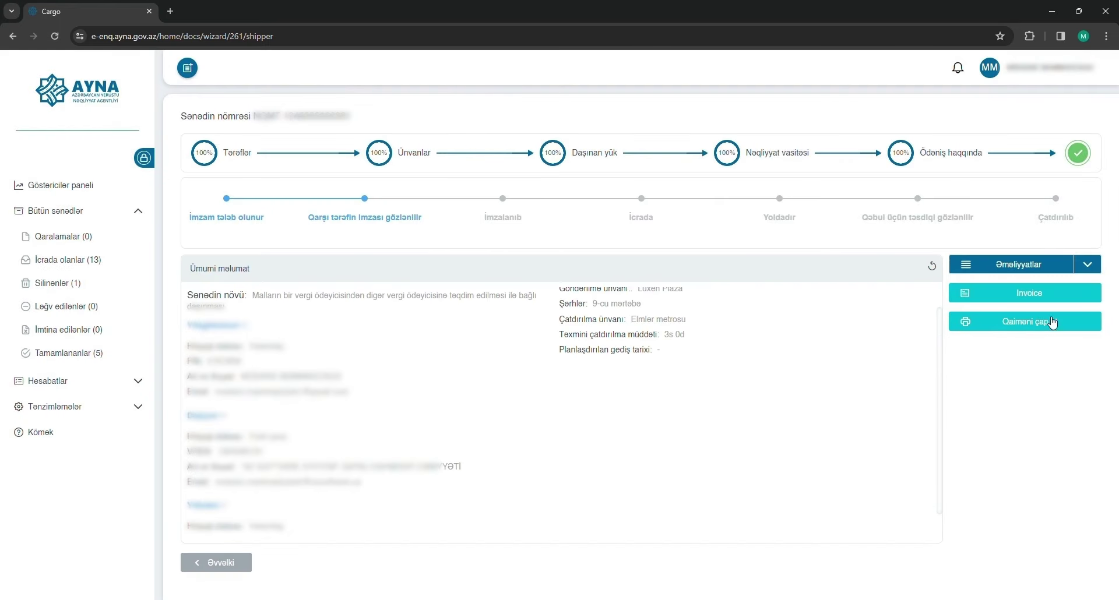
Step: Open the waybill PDF with Qaiməni çap et, then return to İcrada olanlar
left_click(1045, 328)
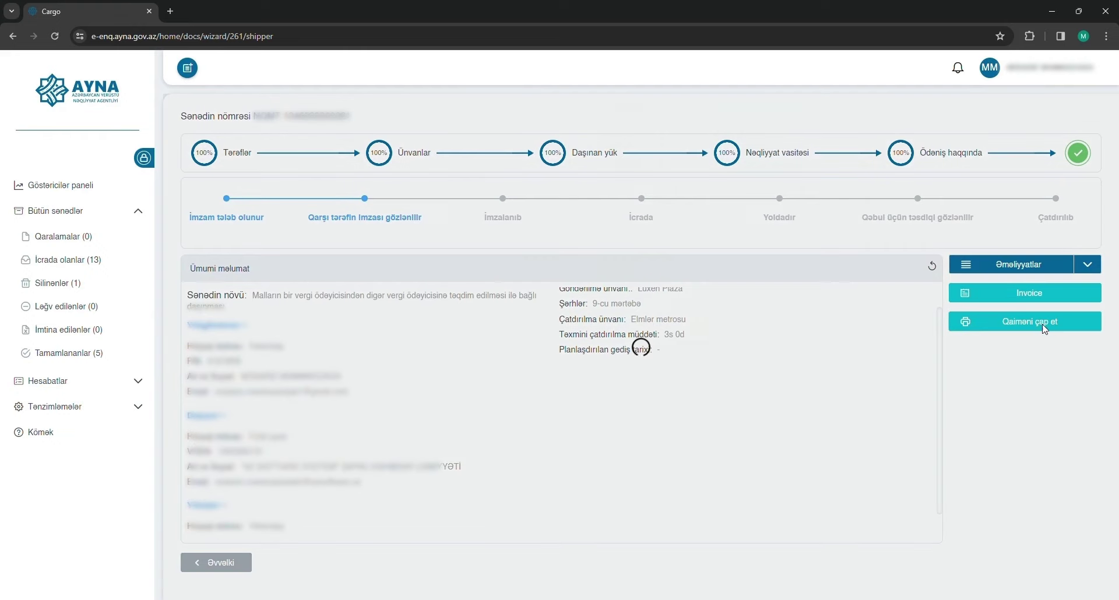
left_click(100, 11)
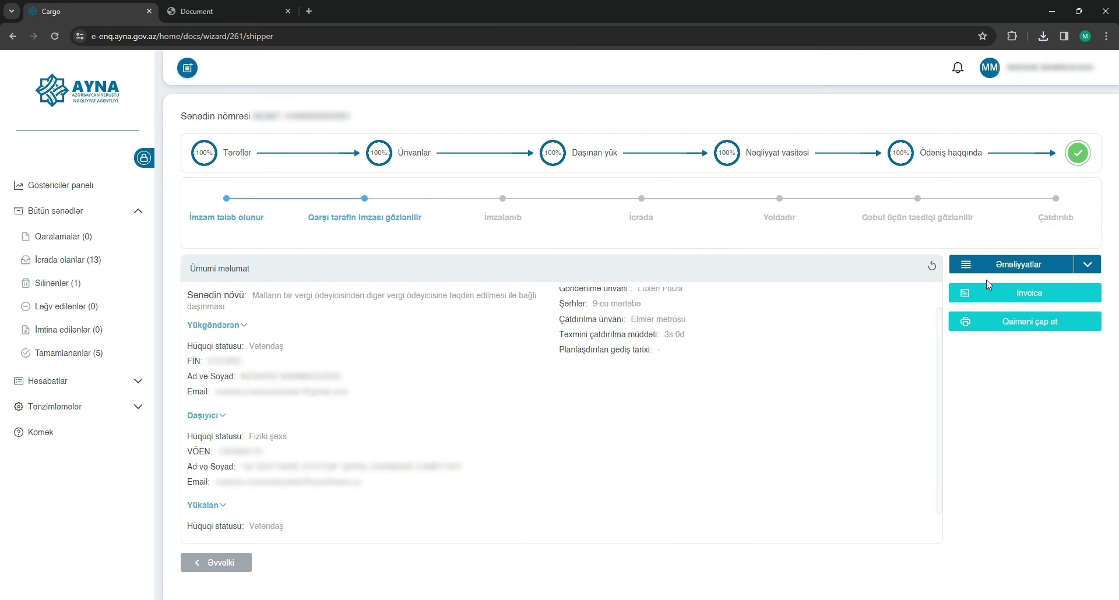
left_click(82, 265)
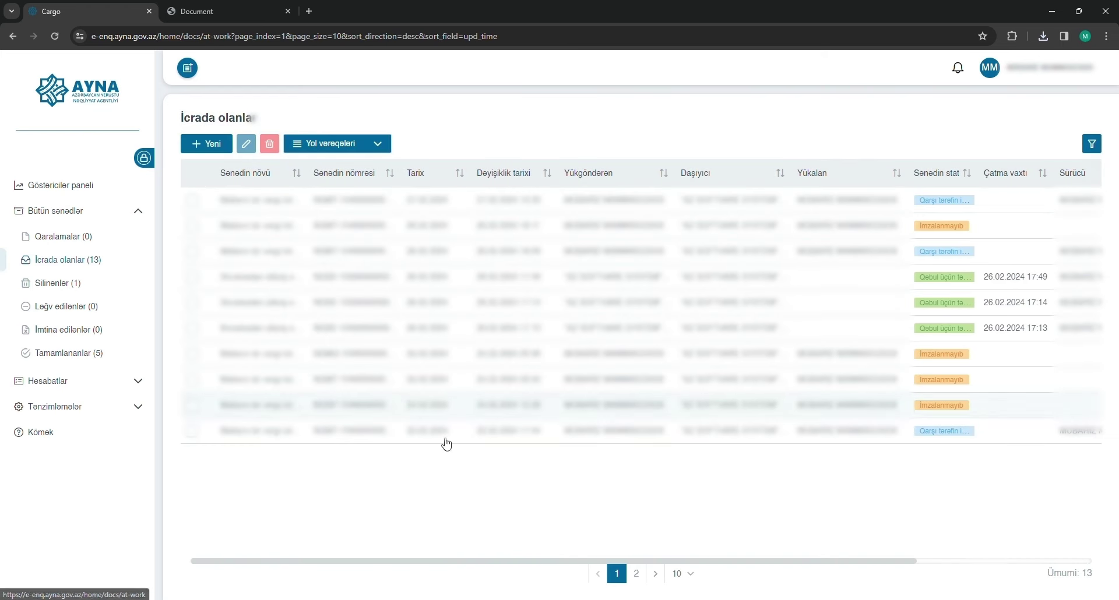
Step: Open İcrada olanlar (63) from the Bütün sənədlər sidebar section
mouse_move(523, 561)
left_mouse_down()
mouse_move(592, 560)
mouse_move(506, 560)
left_mouse_up()
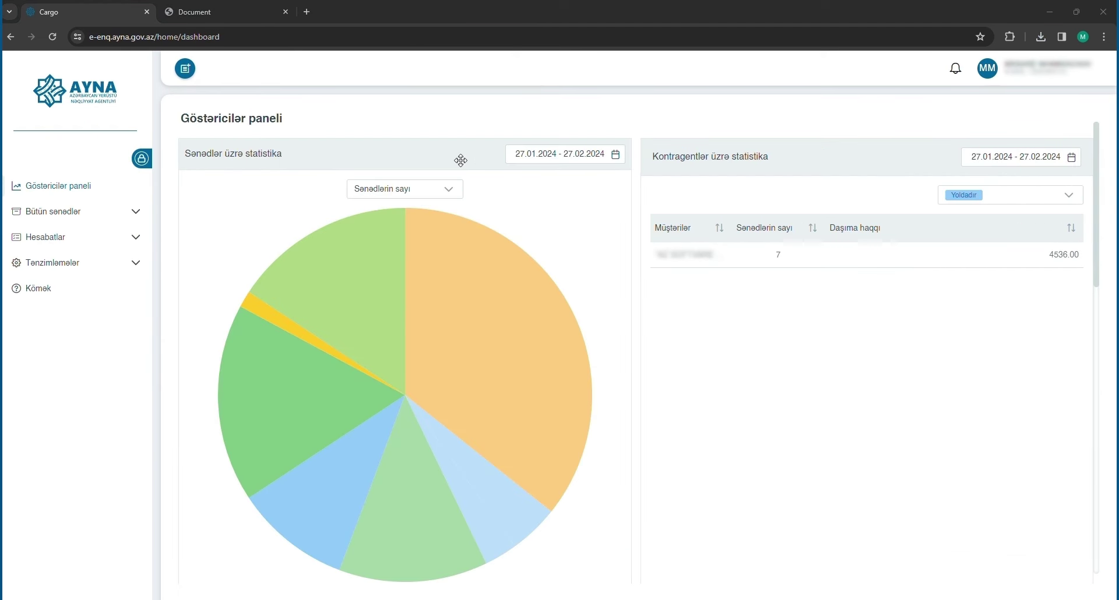
left_click(133, 211)
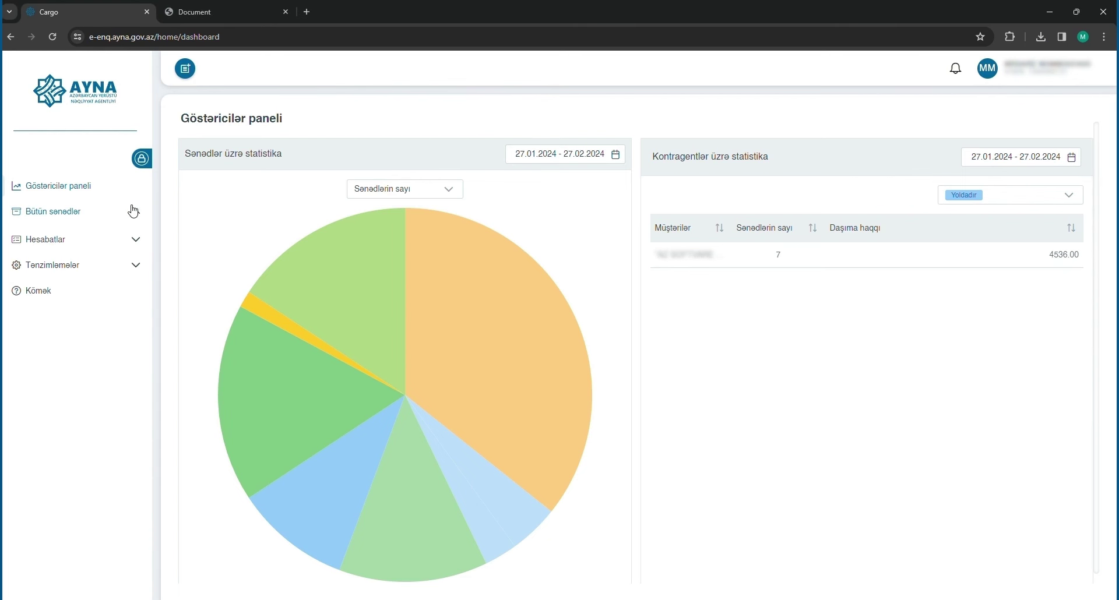
left_click(76, 262)
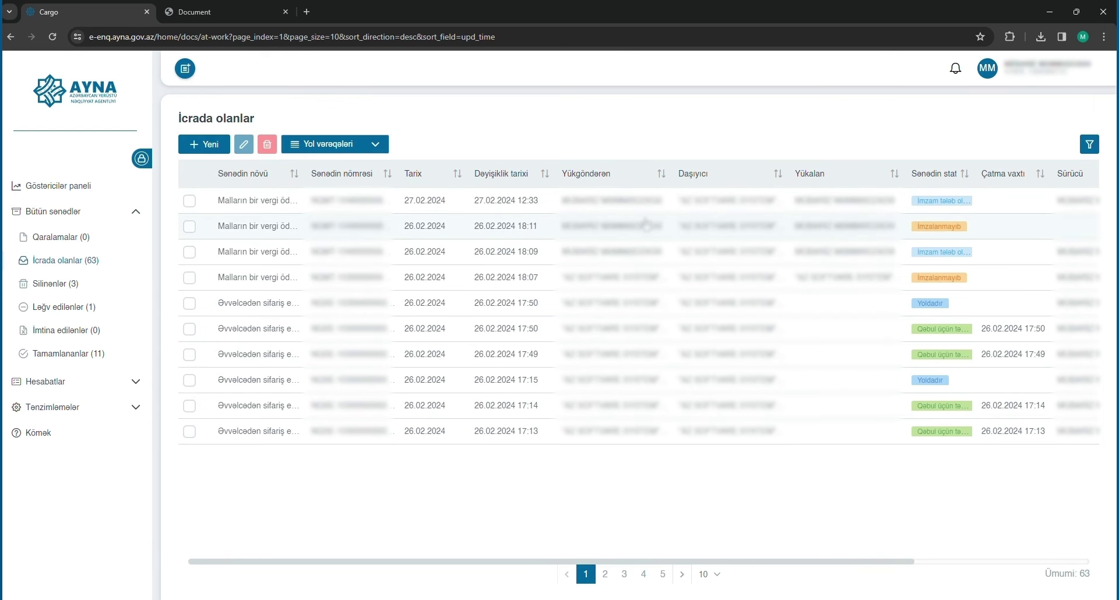
Step: Open the newest document (Luxen Plaza to Elmlər metrosu) and show its Əməliyyatlar actions list
left_click(197, 204)
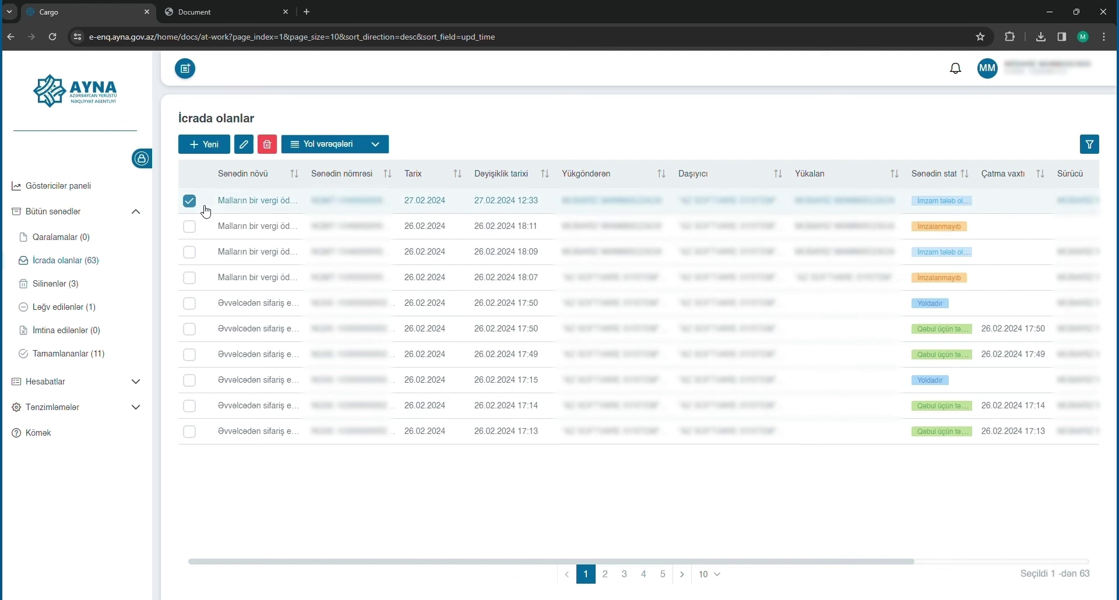
left_click(244, 147)
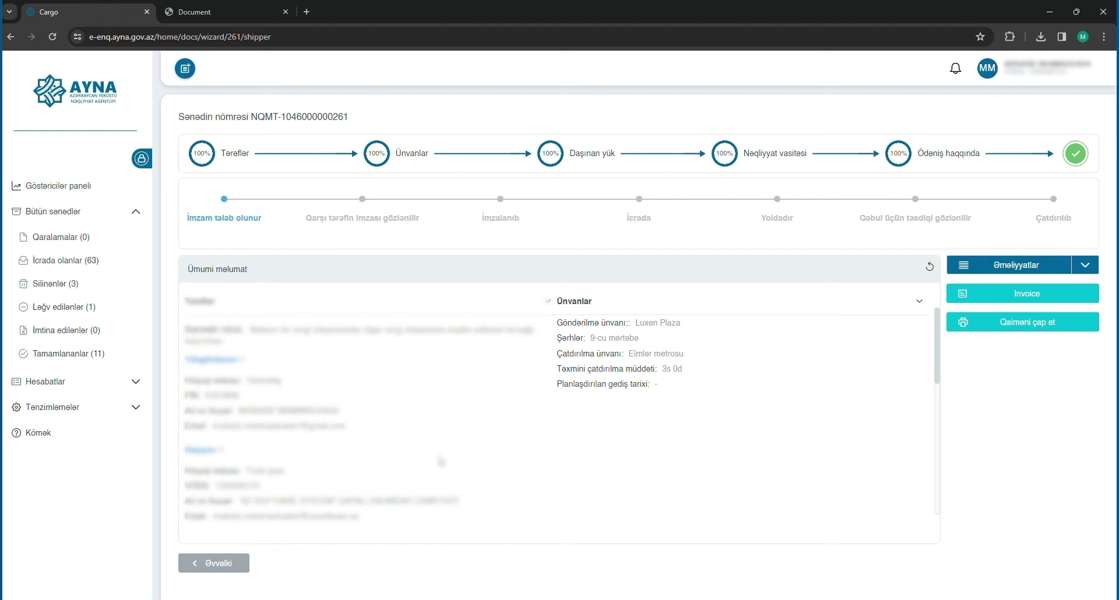
scroll(262, 405, "down", 5)
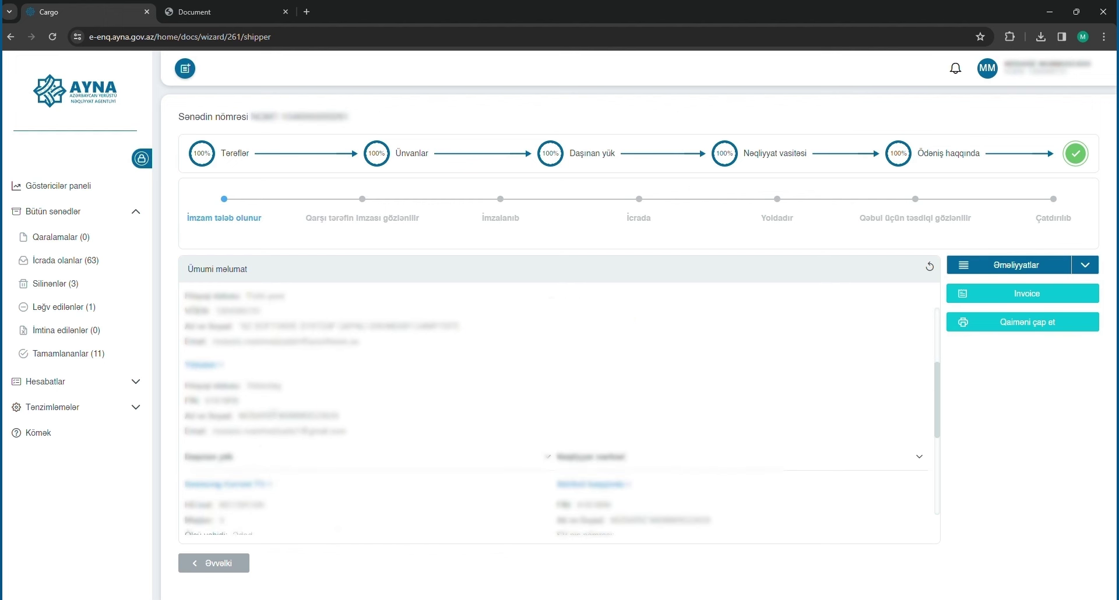
scroll(262, 426, "down", 2)
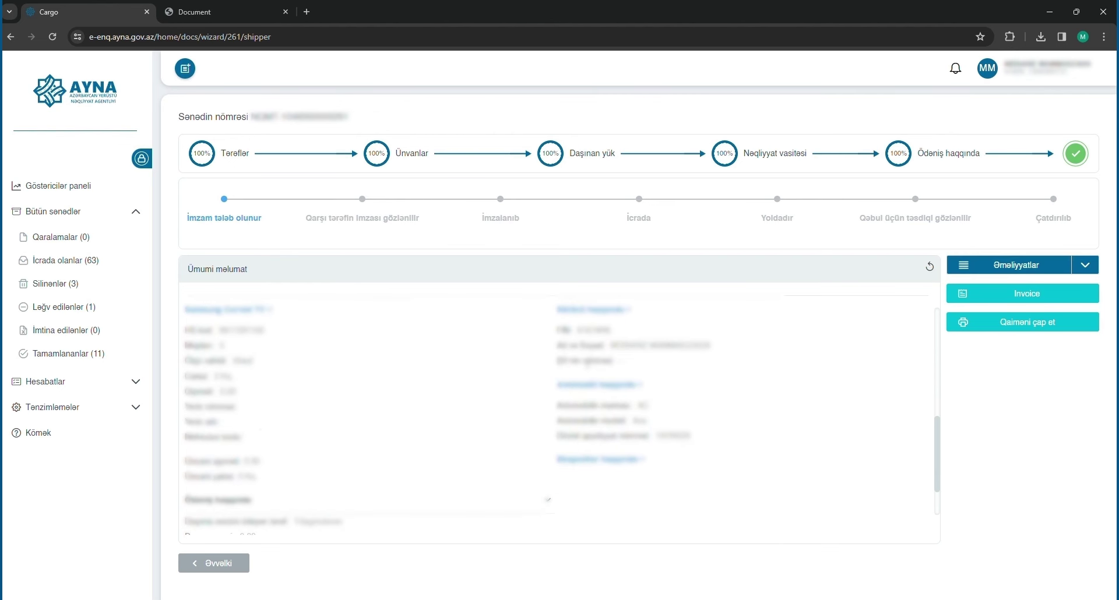
scroll(559, 411, "down", 3)
left_click(997, 267)
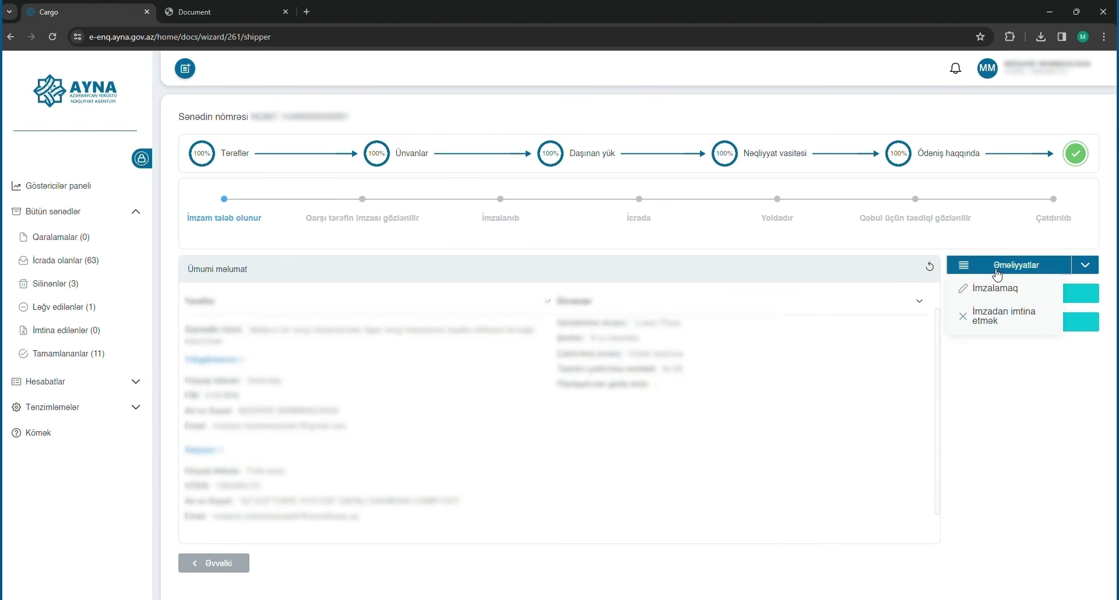
left_click(993, 288)
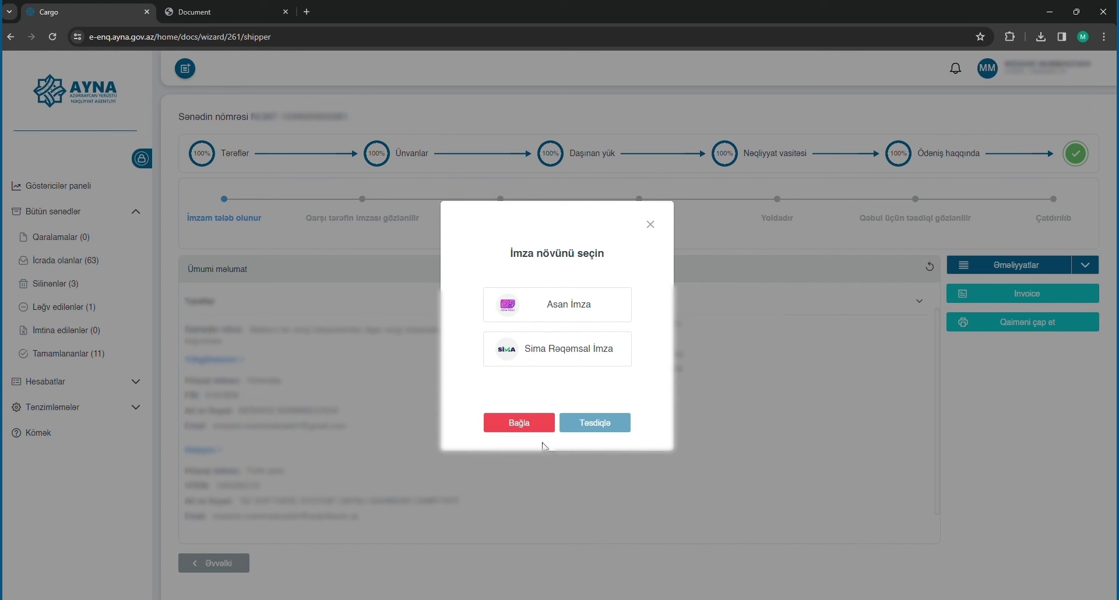
left_click(578, 316)
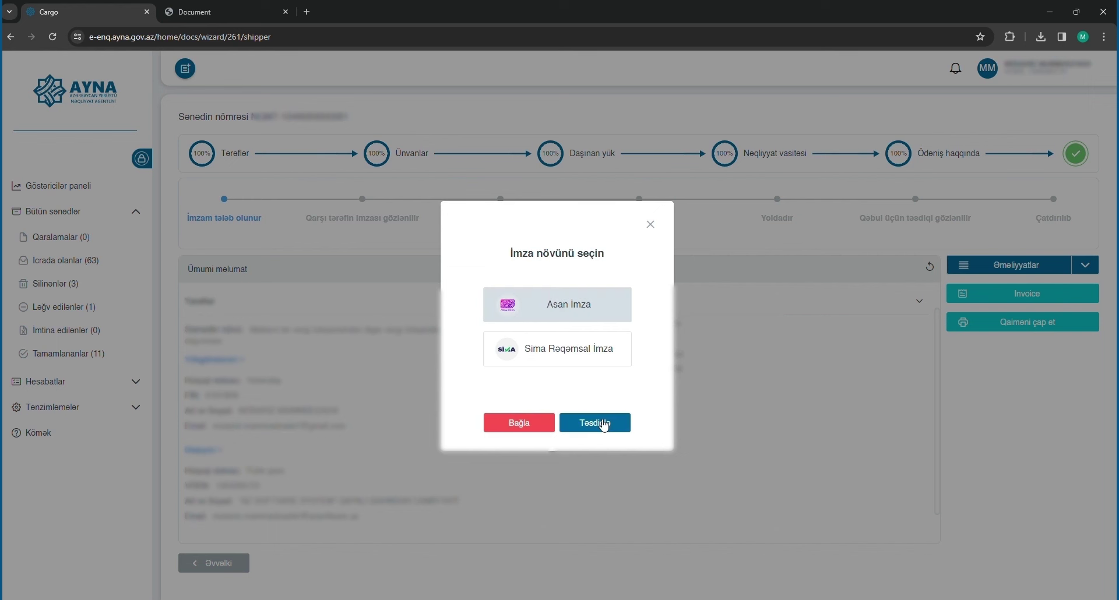
left_click(594, 424)
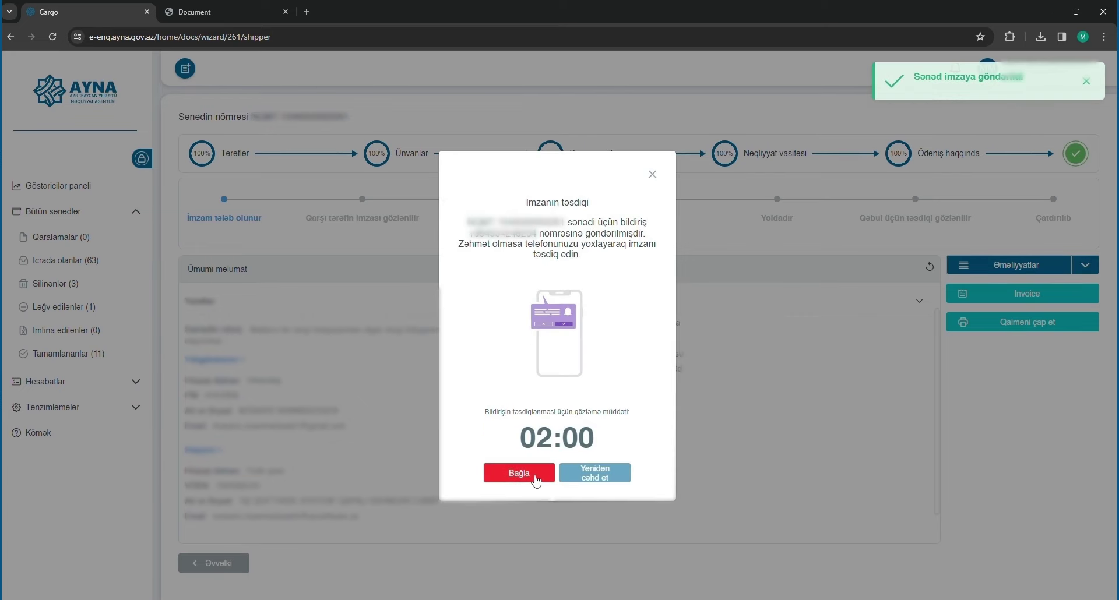
left_click(535, 476)
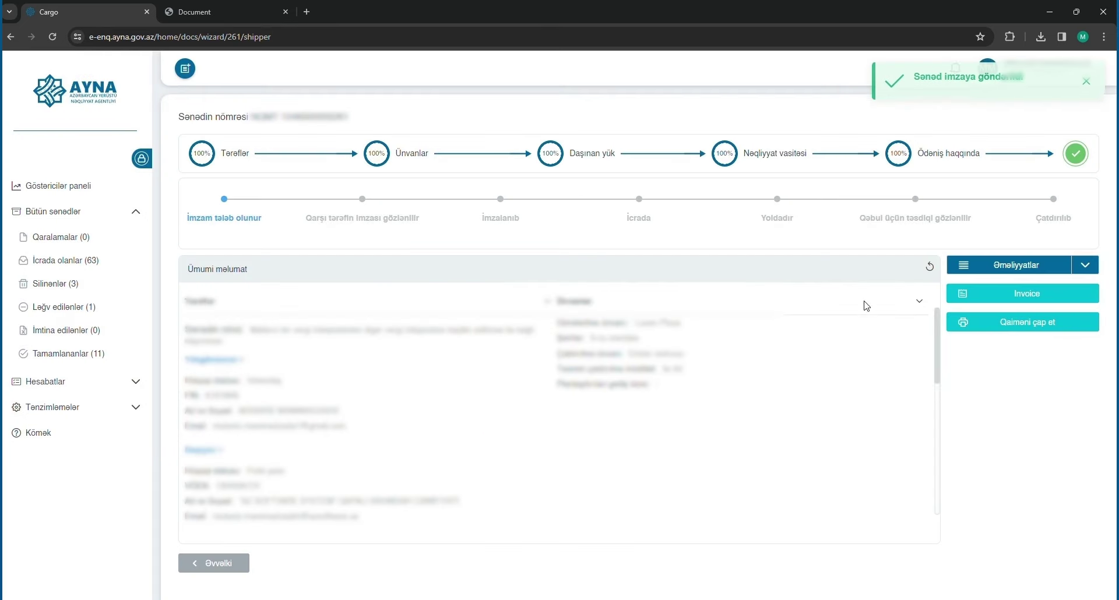
Step: Sign the document via İmzalamaq with Sima Rəqəmsal İmza, then open the signed waybill PDF
left_click(982, 268)
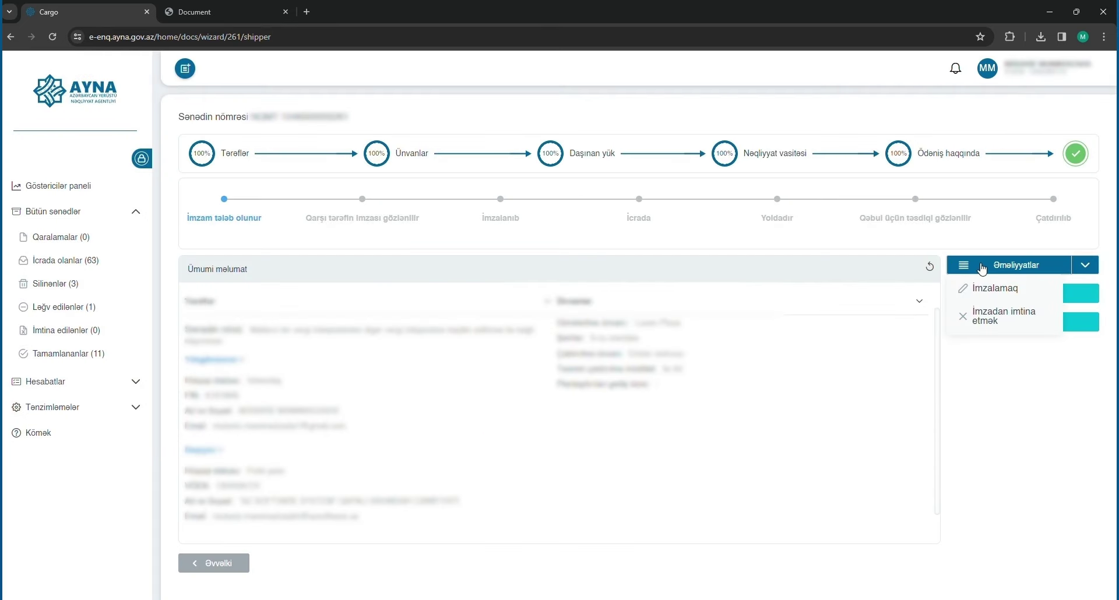
left_click(982, 289)
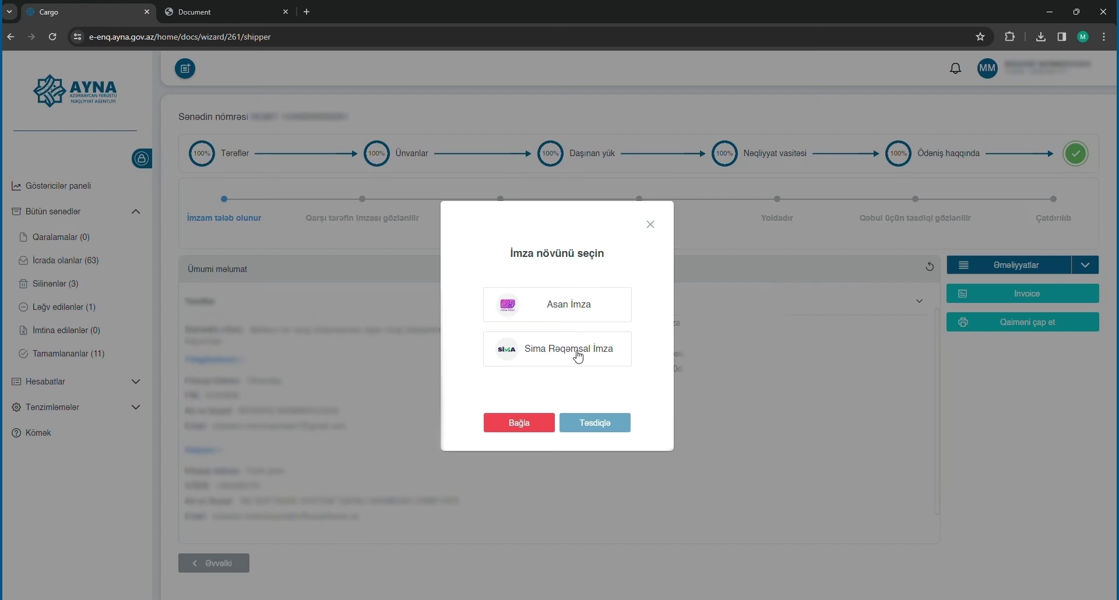
left_click(574, 357)
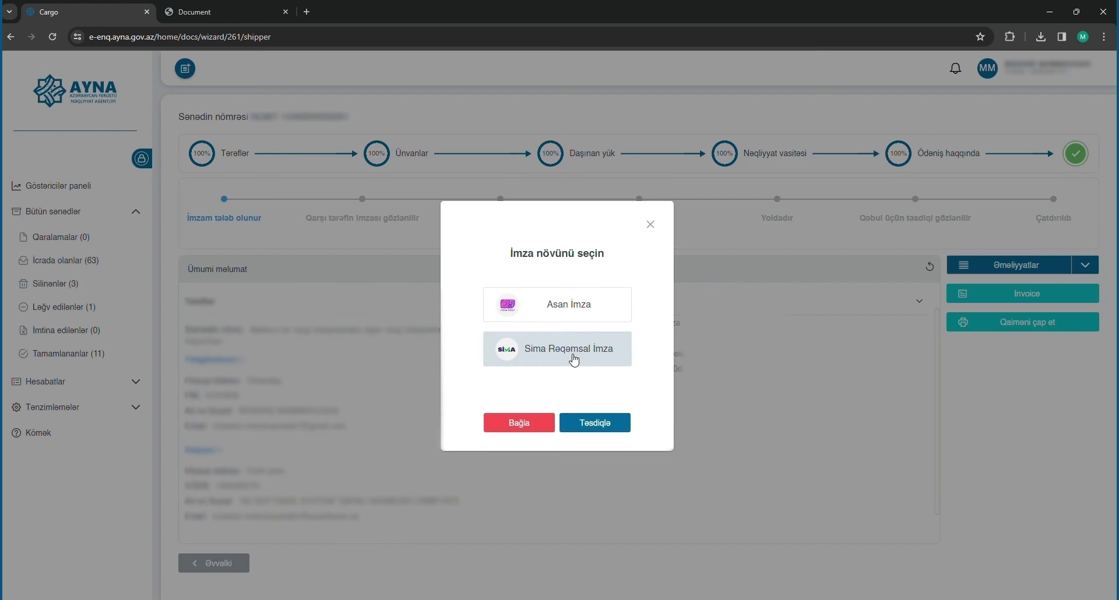
left_click(590, 421)
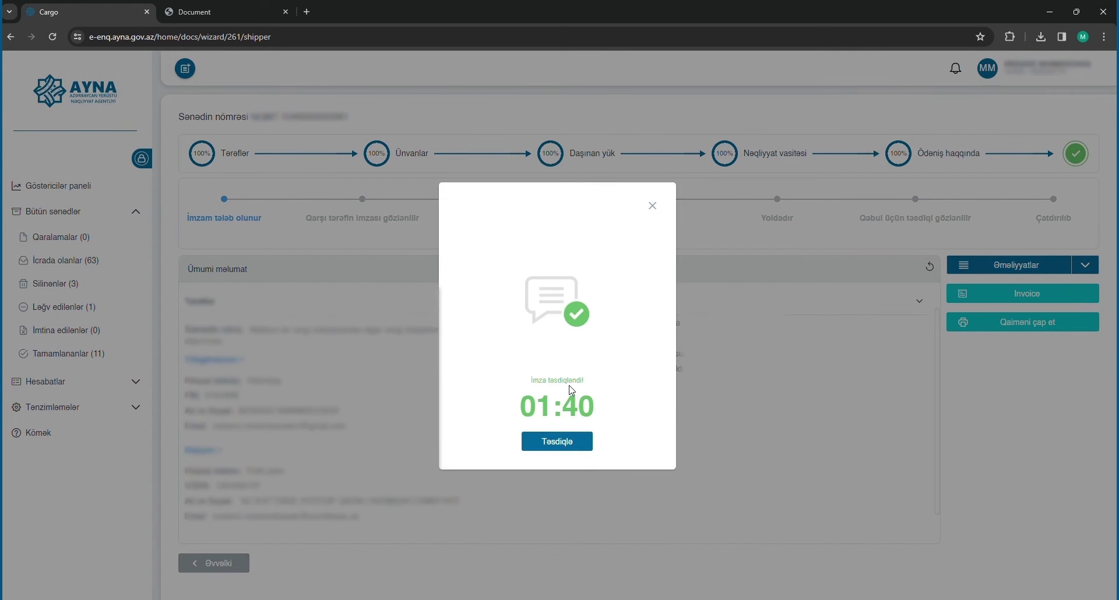
left_click(571, 443)
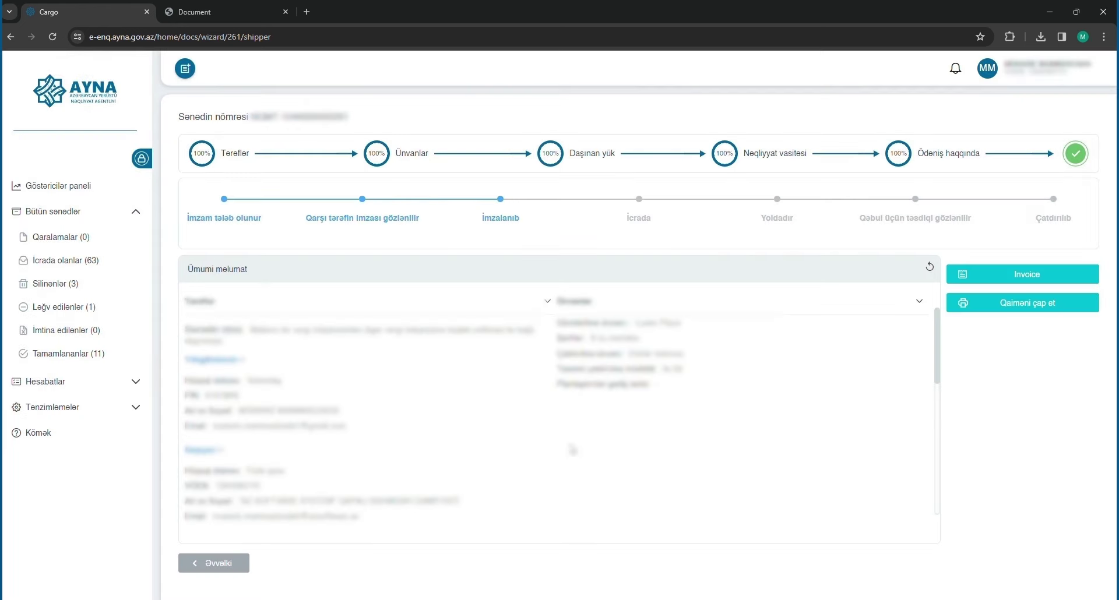
left_click(1039, 313)
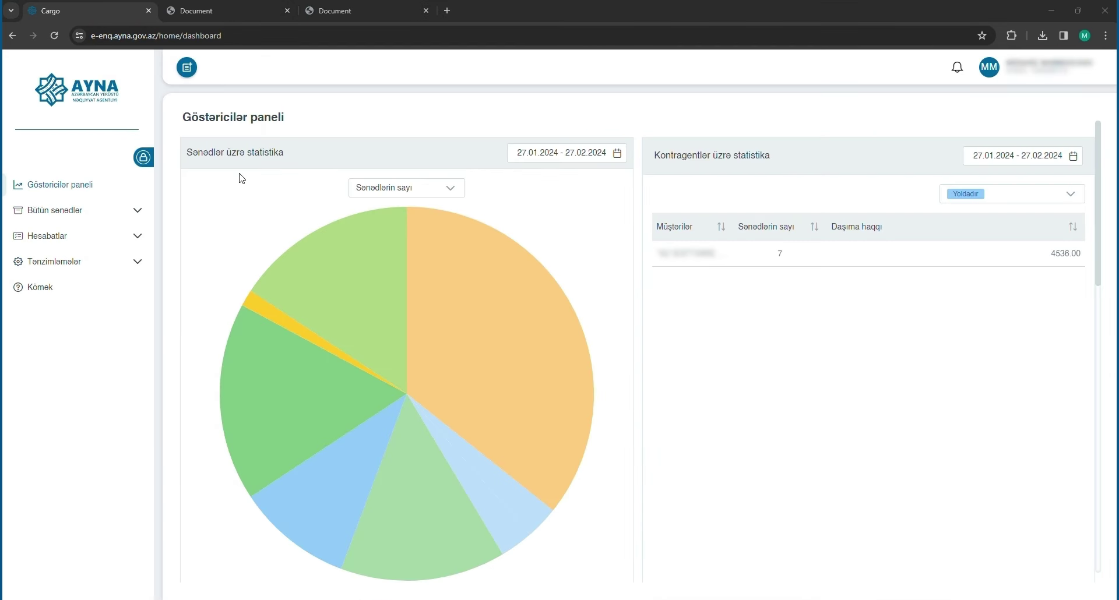
Step: From İcrada olanlar, create and save a new waybill, then show the Yol vərəqələri list
left_click(111, 210)
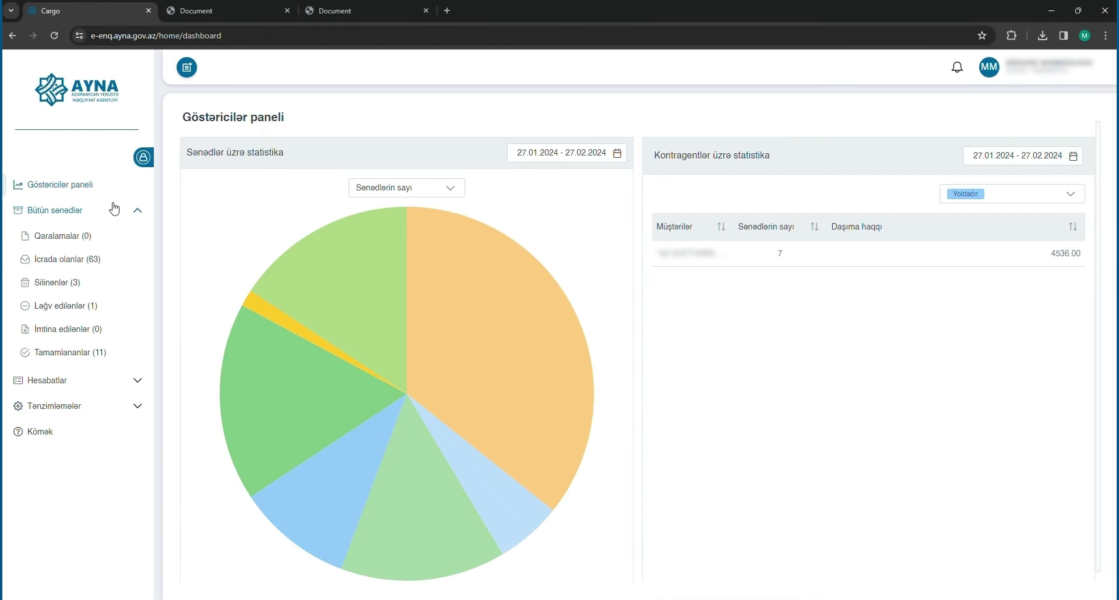
left_click(97, 263)
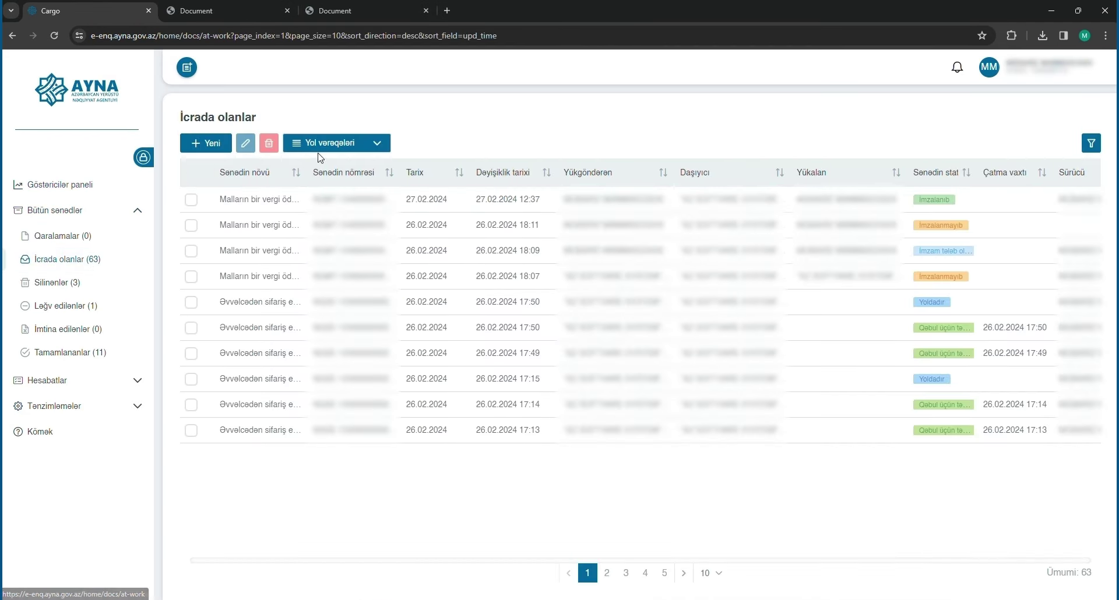
left_click(340, 146)
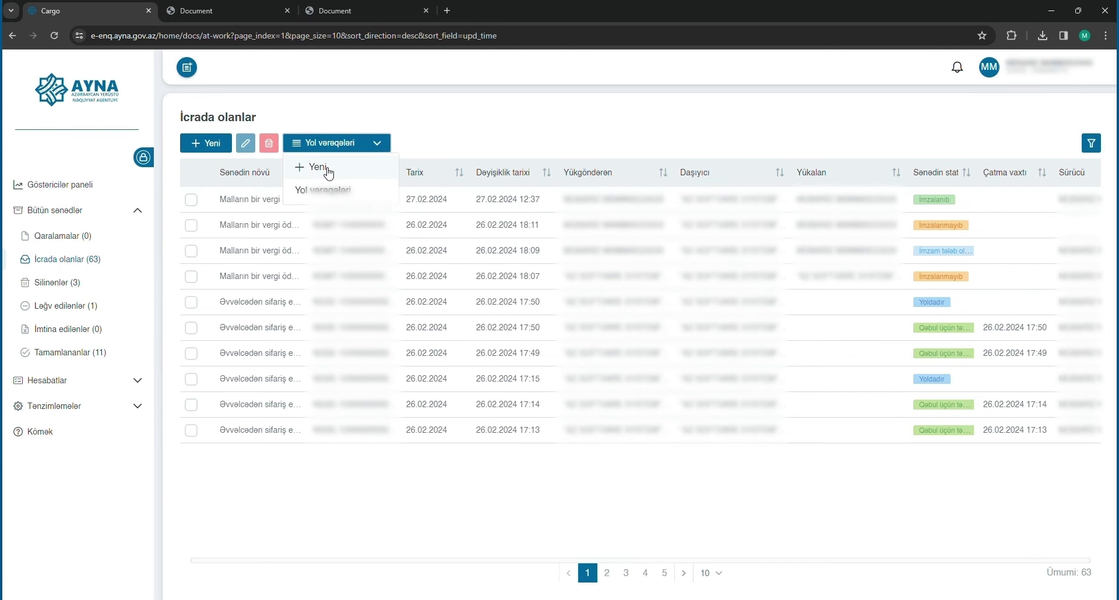
left_click(319, 168)
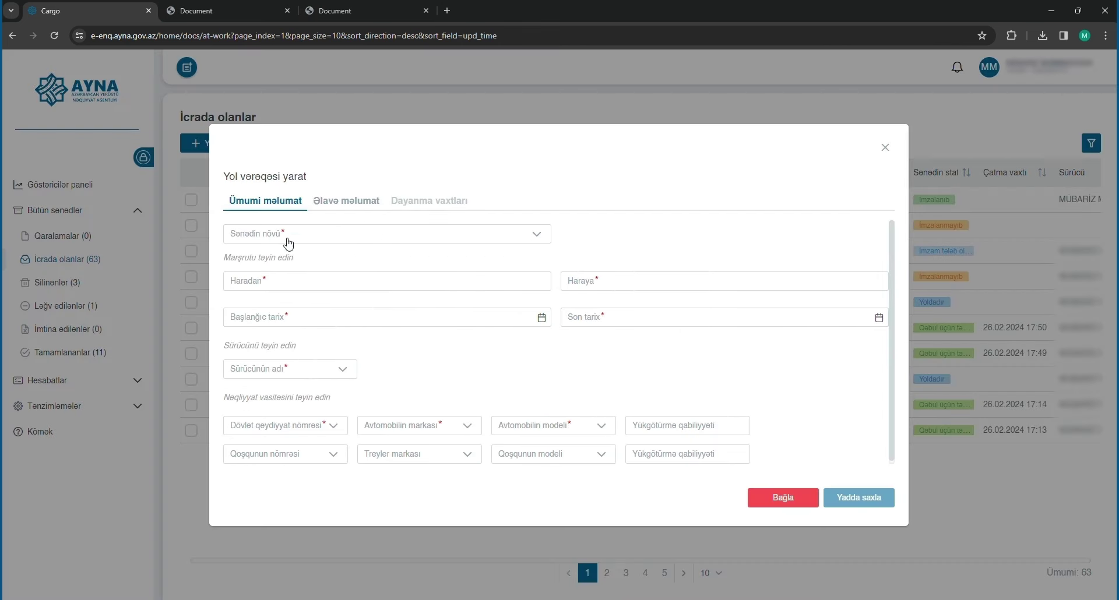
left_click(862, 503)
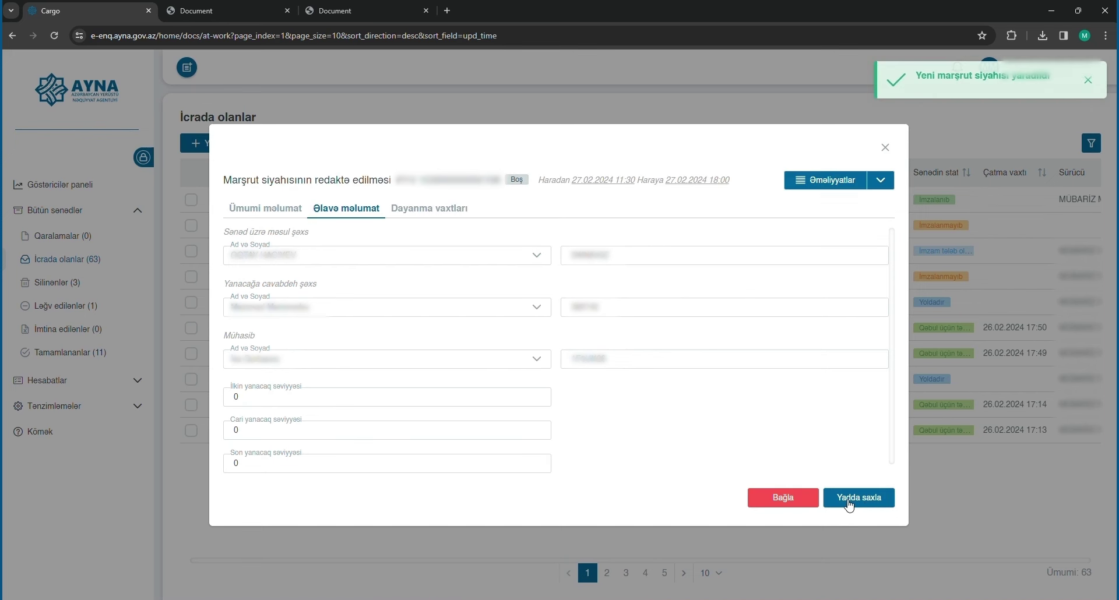
left_click(817, 498)
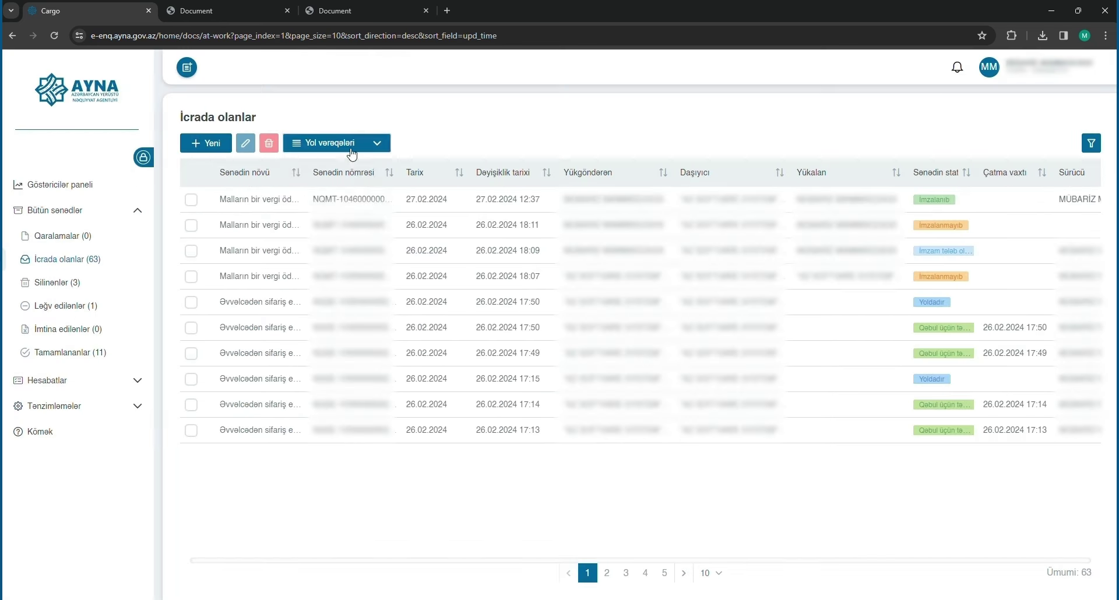
left_click(337, 142)
left_click(333, 196)
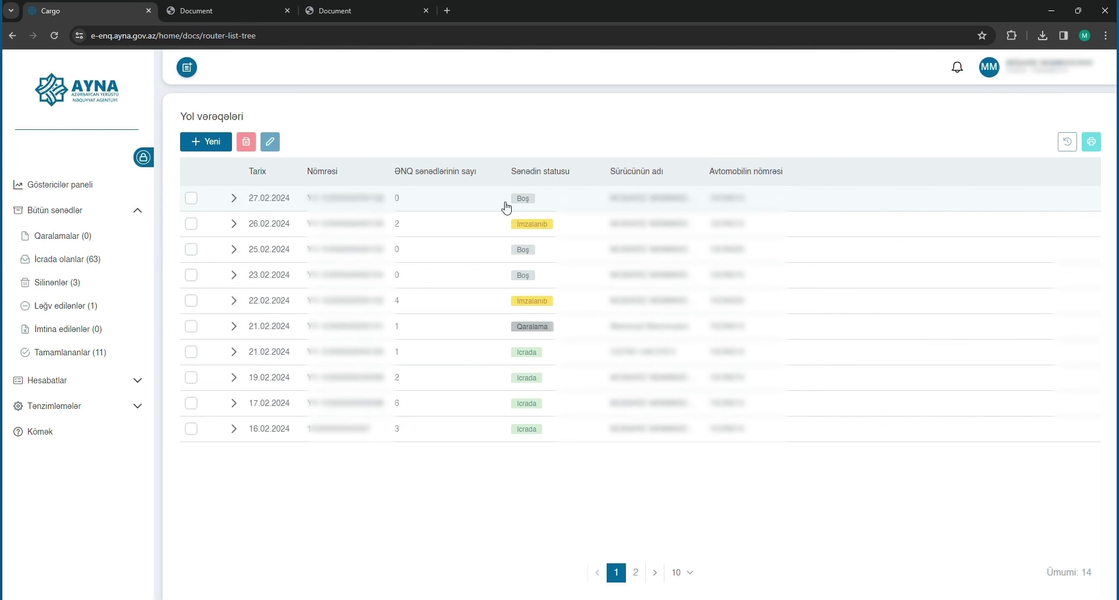
Step: Add all three transport documents to the 27.02.2024 waybill
left_click(234, 199)
left_click(318, 245)
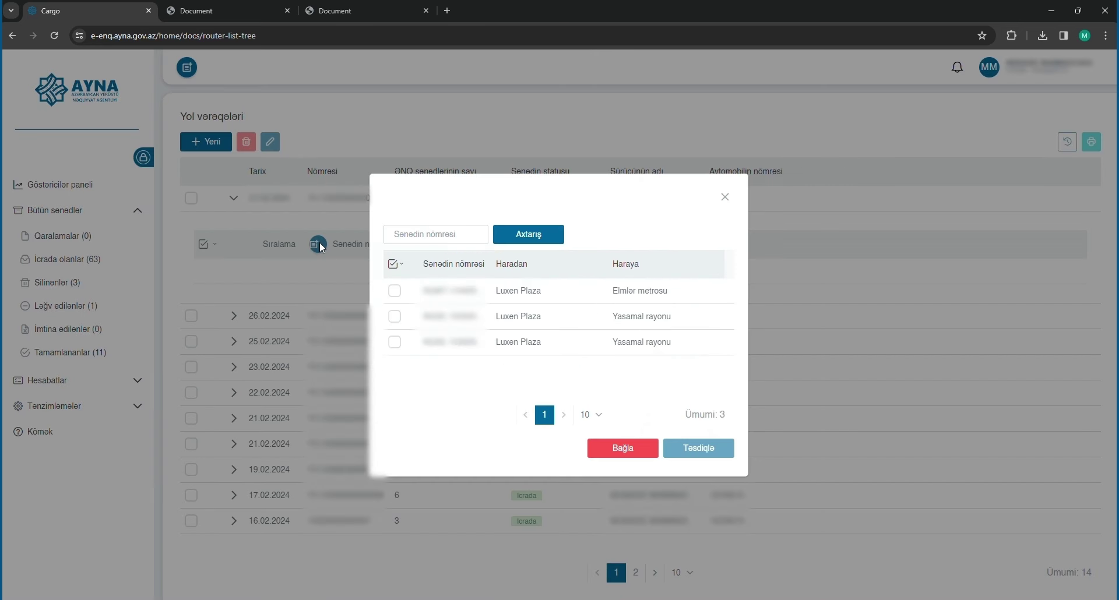
left_click(432, 291)
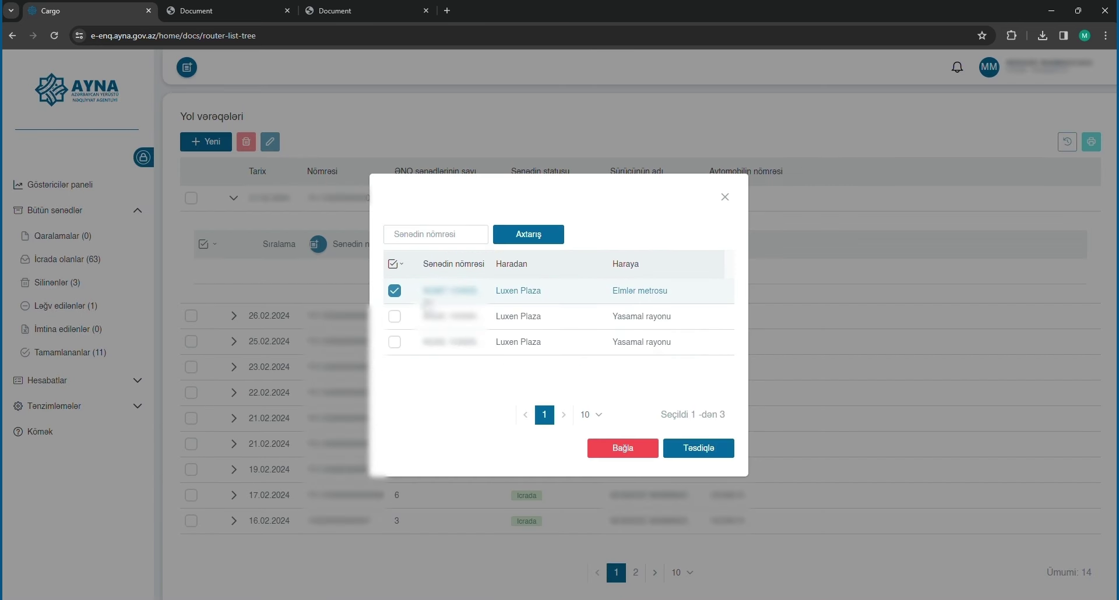
left_click(412, 317)
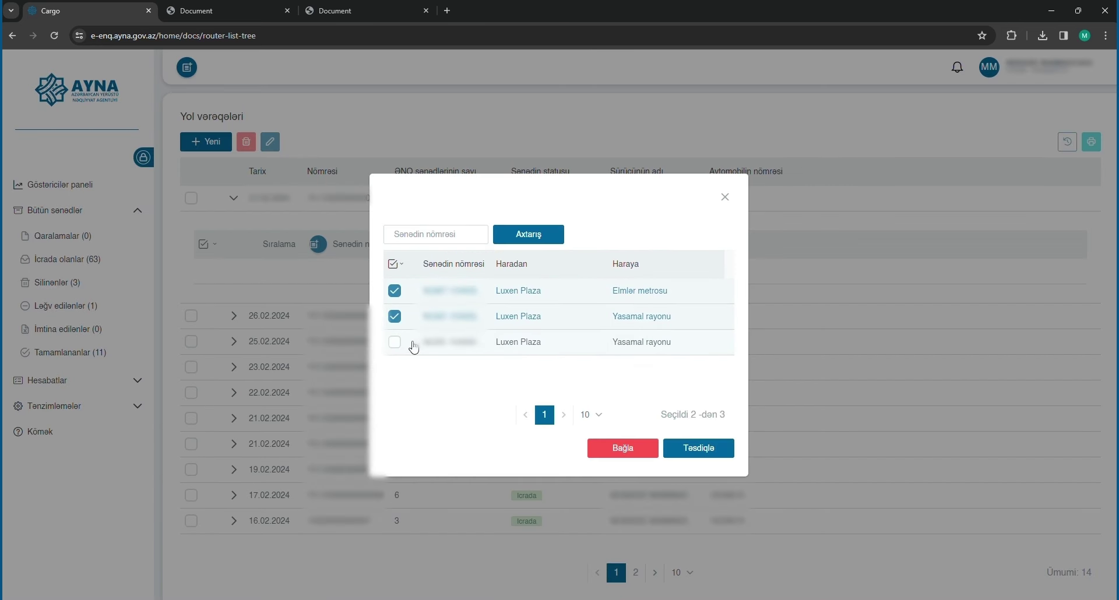
left_click(413, 345)
left_click(706, 449)
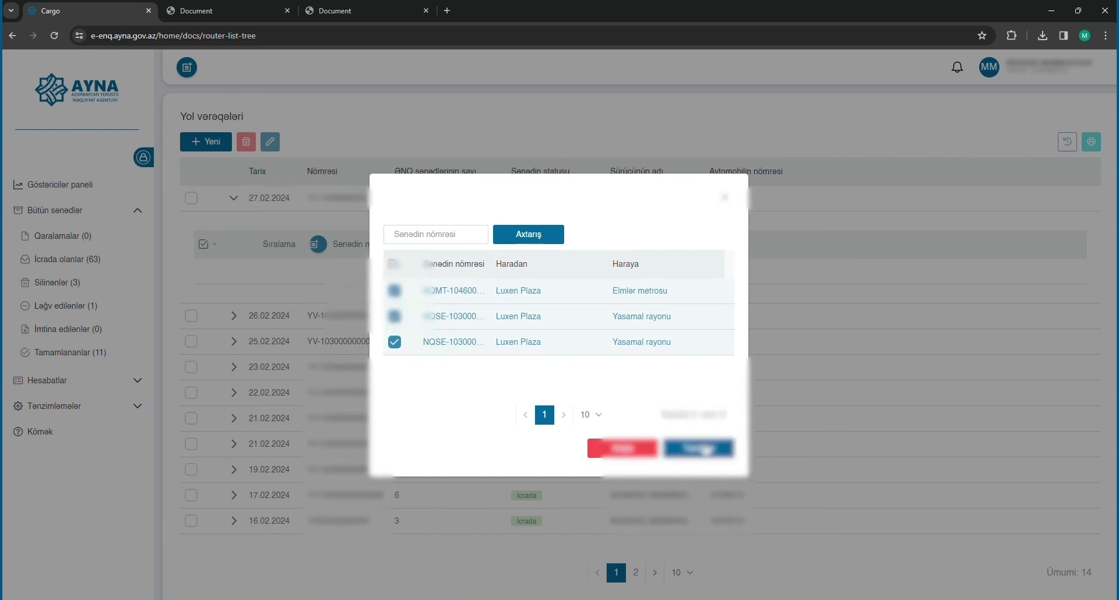
Step: Sign the 27.02.2024 waybill with Sima Rəqəmsal İmza and open its generated PDF
left_click(274, 146)
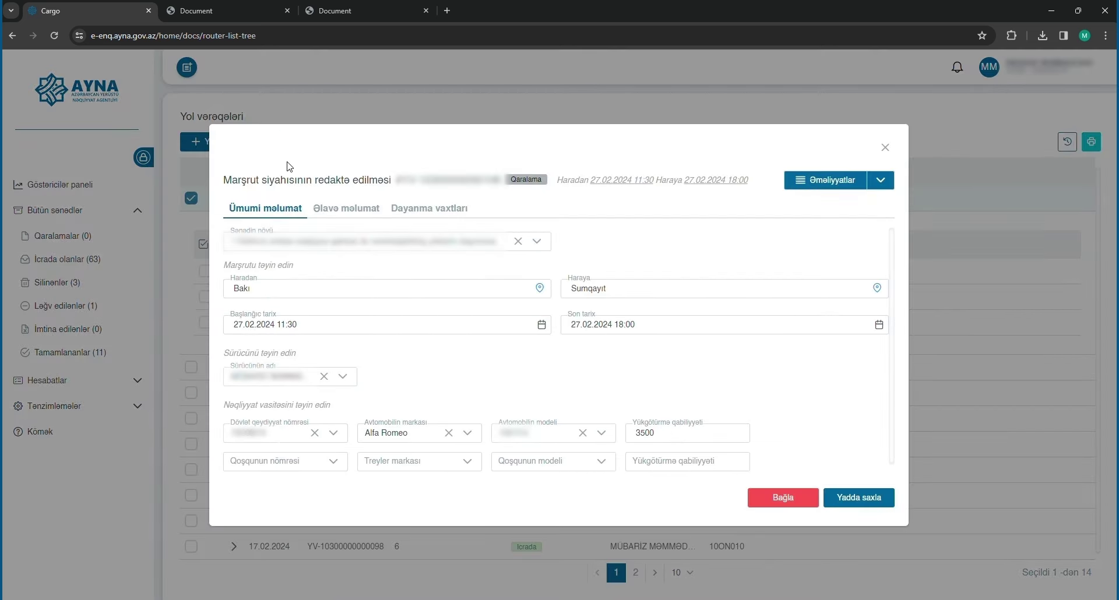
left_click(828, 184)
left_click(828, 204)
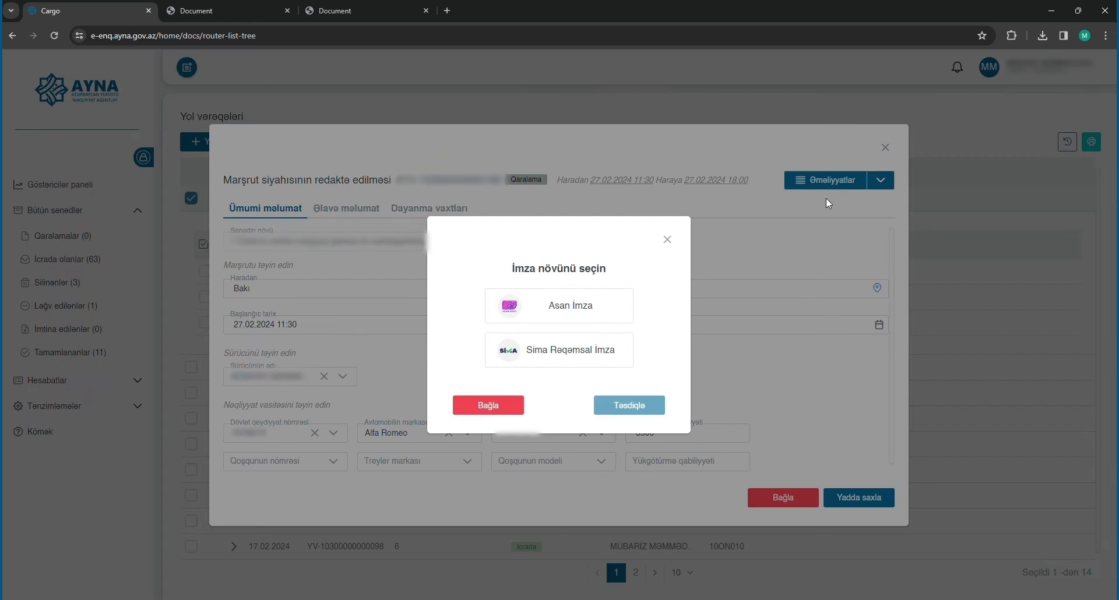
left_click(602, 353)
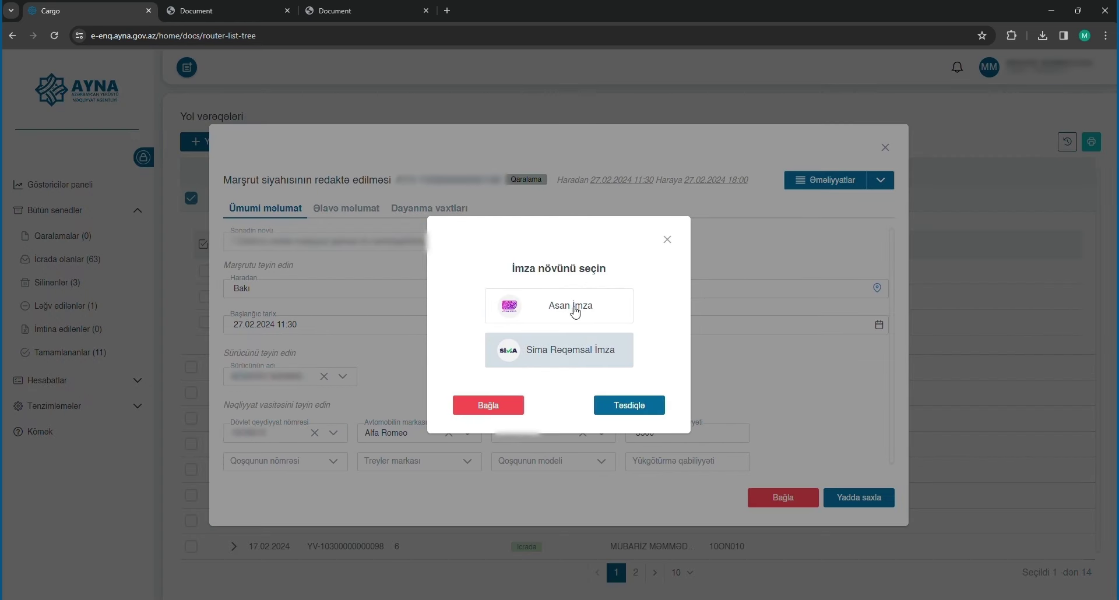
left_click(619, 406)
left_click(1093, 144)
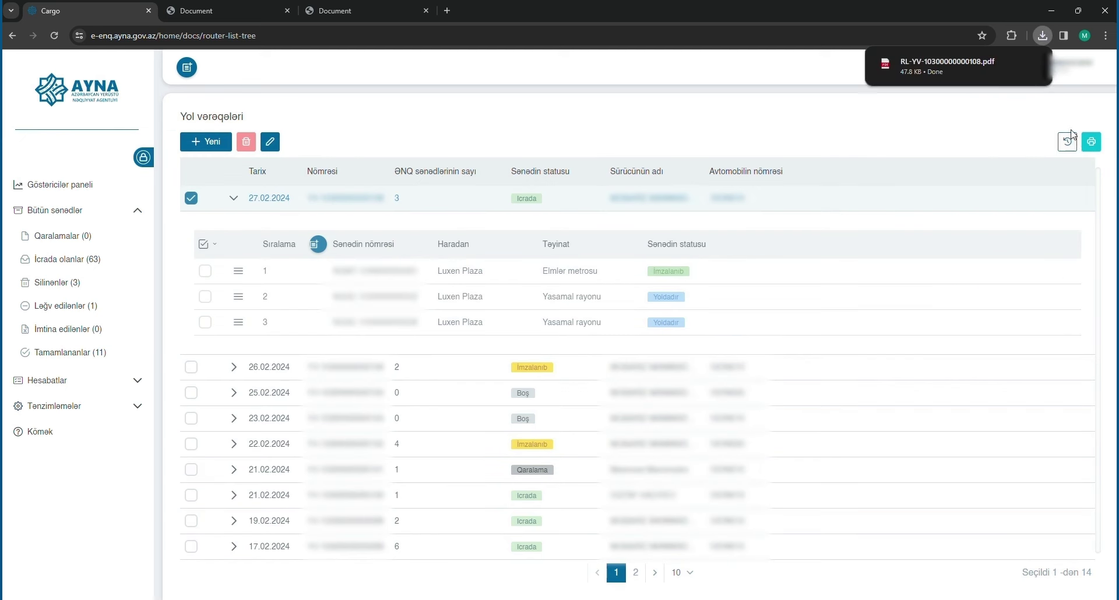
left_click(927, 73)
scroll(660, 176, "down", 1)
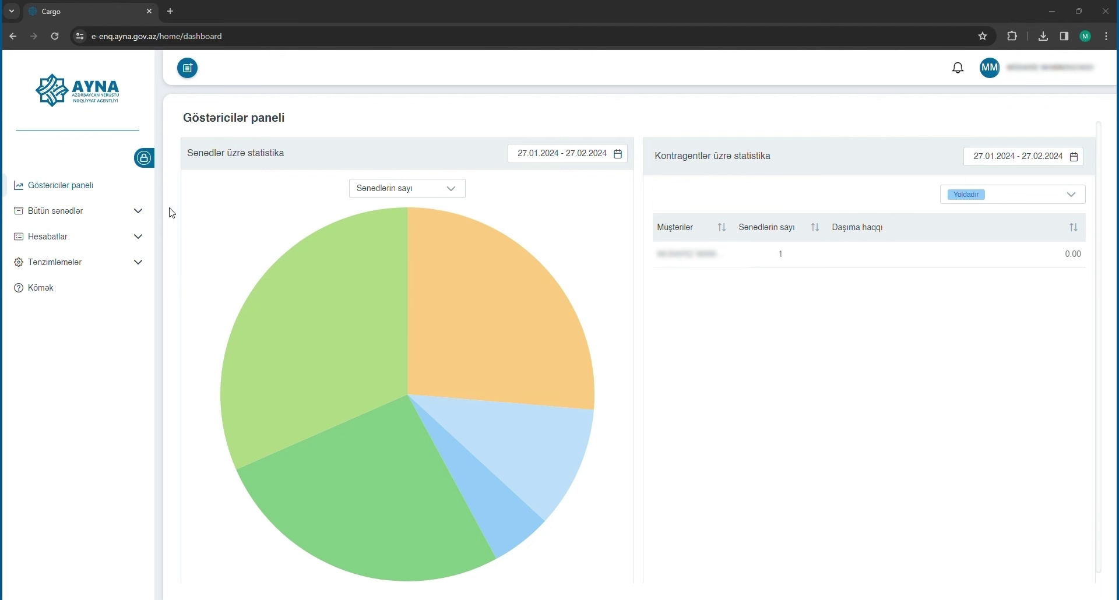
Step: Open the first 27.02.2024 document in İcrada olanlar, which awaits Qəbul üçün təsdiqi
left_click(139, 211)
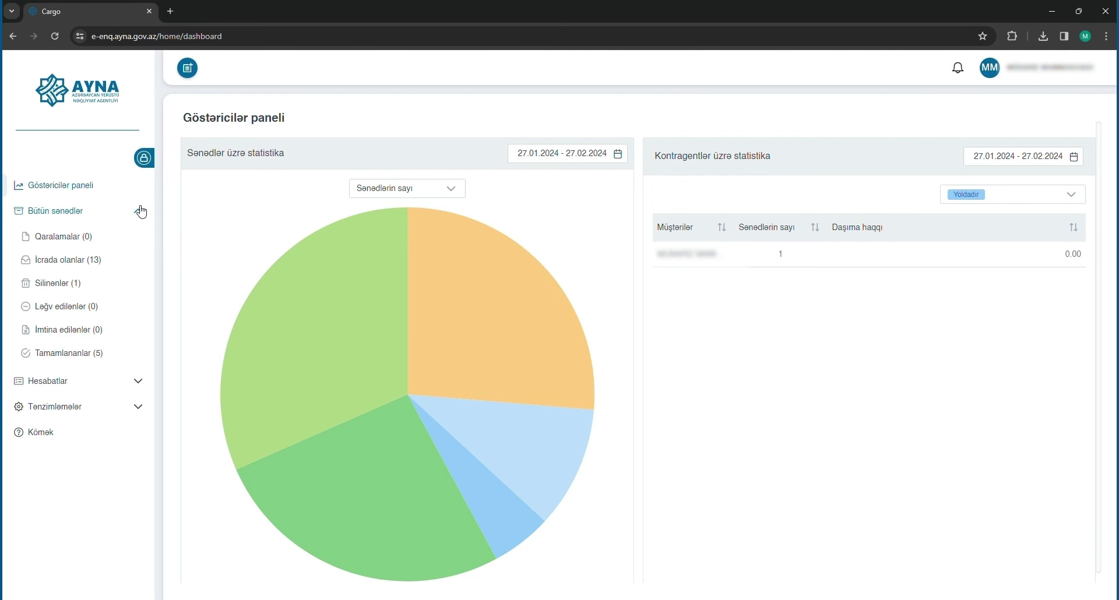
left_click(108, 271)
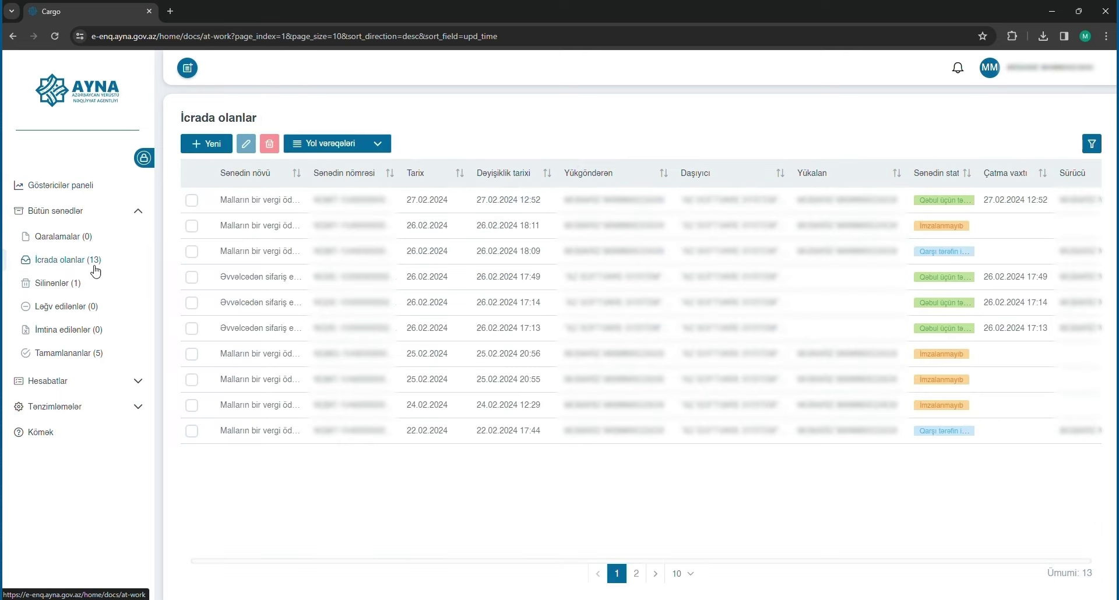
left_click(233, 200)
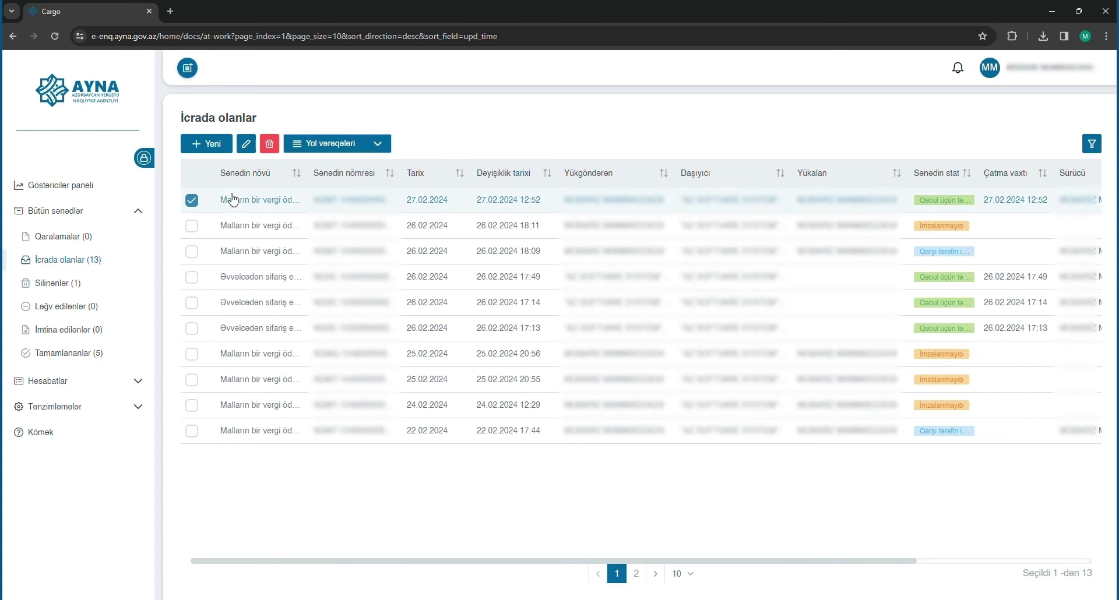
left_click(247, 144)
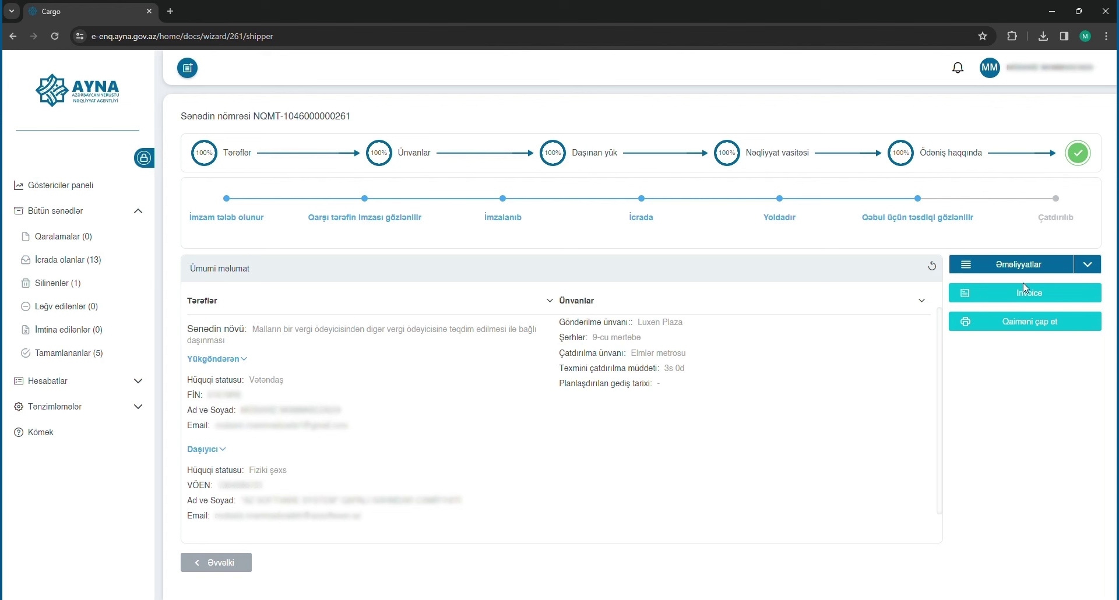
Step: Accept the cargo with comment 'Yük çatdırıldı', Təsdiq edirəm, and Asan İmza signing
left_click(1020, 268)
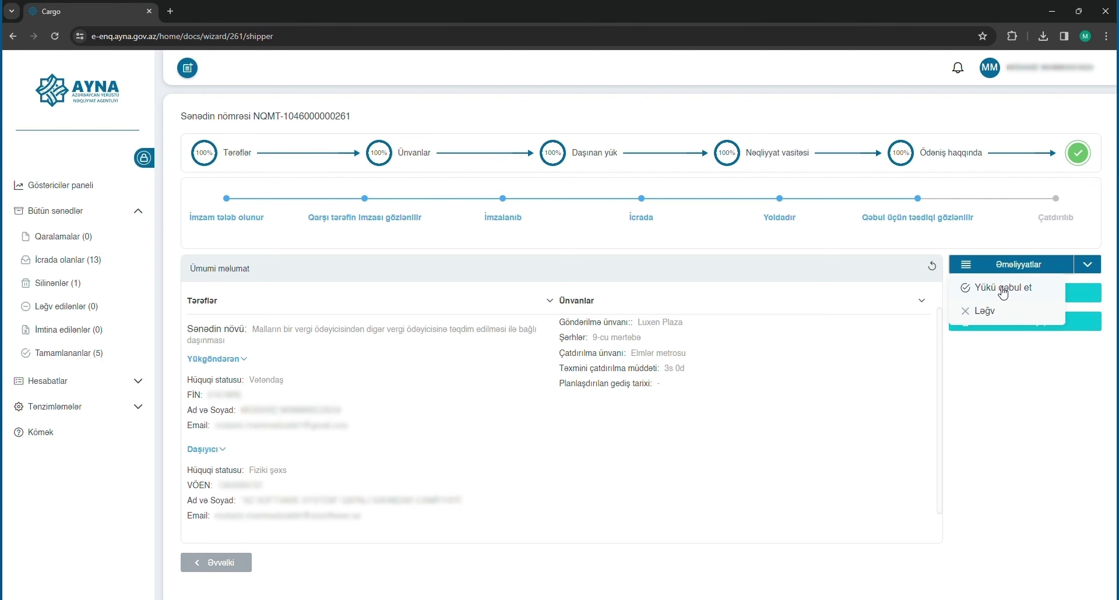
left_click(998, 289)
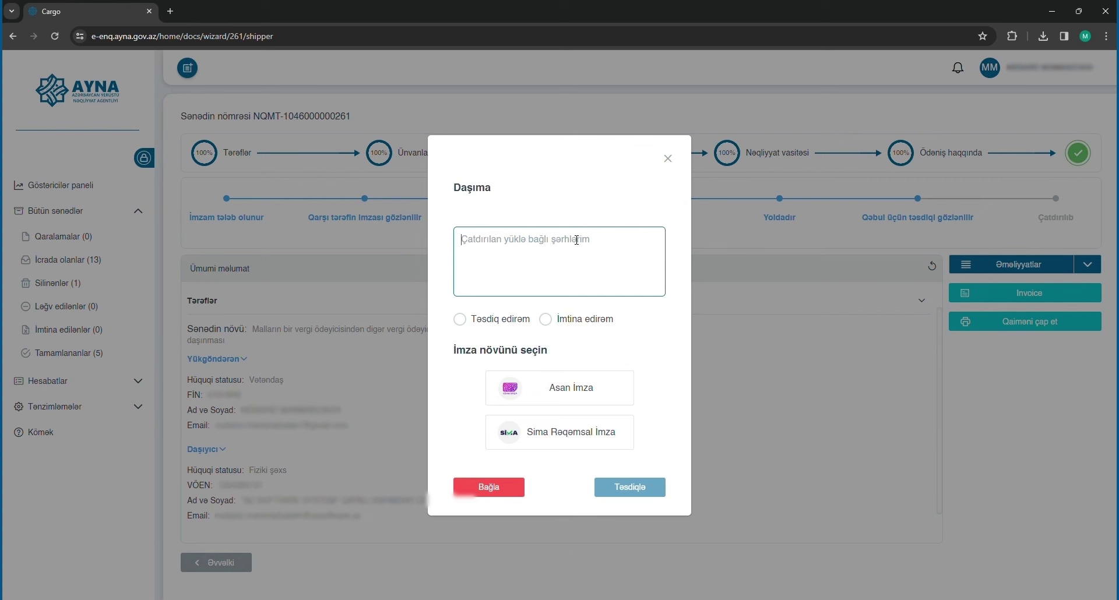
type("Yük çatdırıldı")
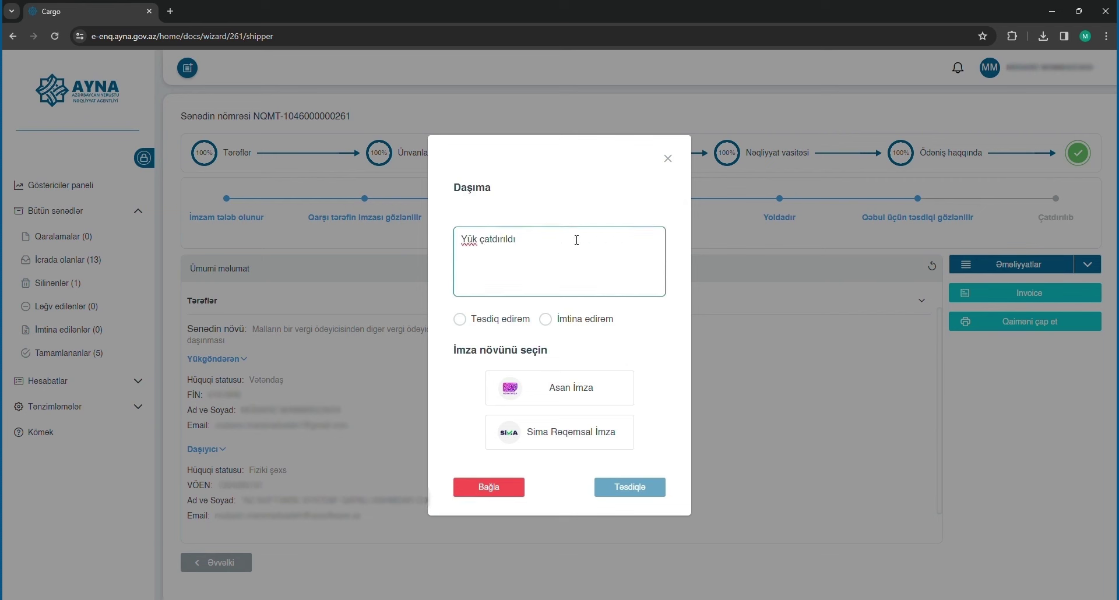
left_click(460, 318)
left_click(583, 413)
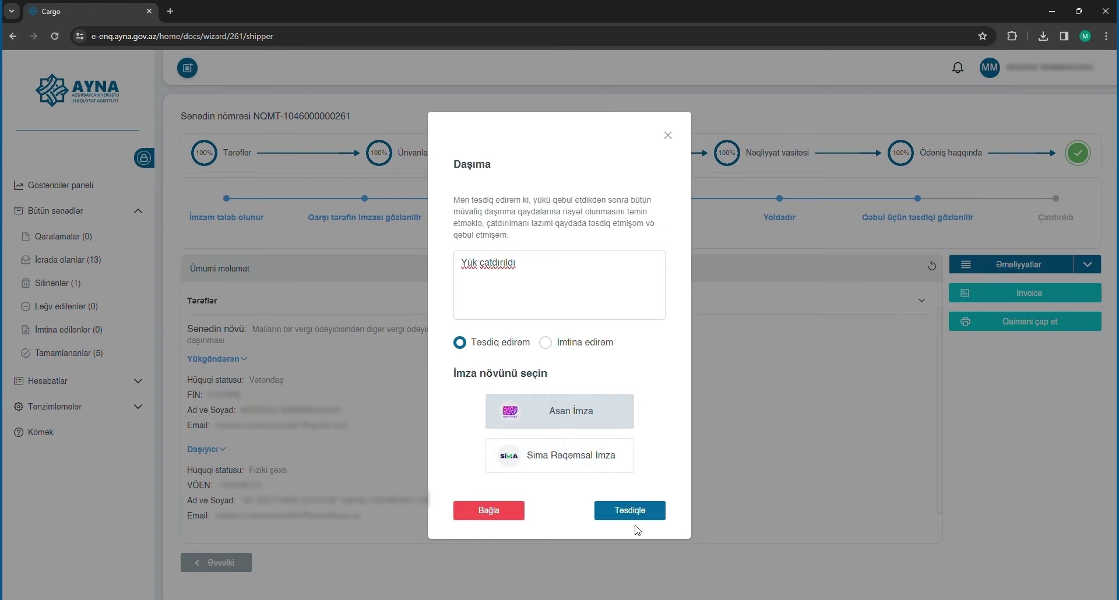
left_click(626, 510)
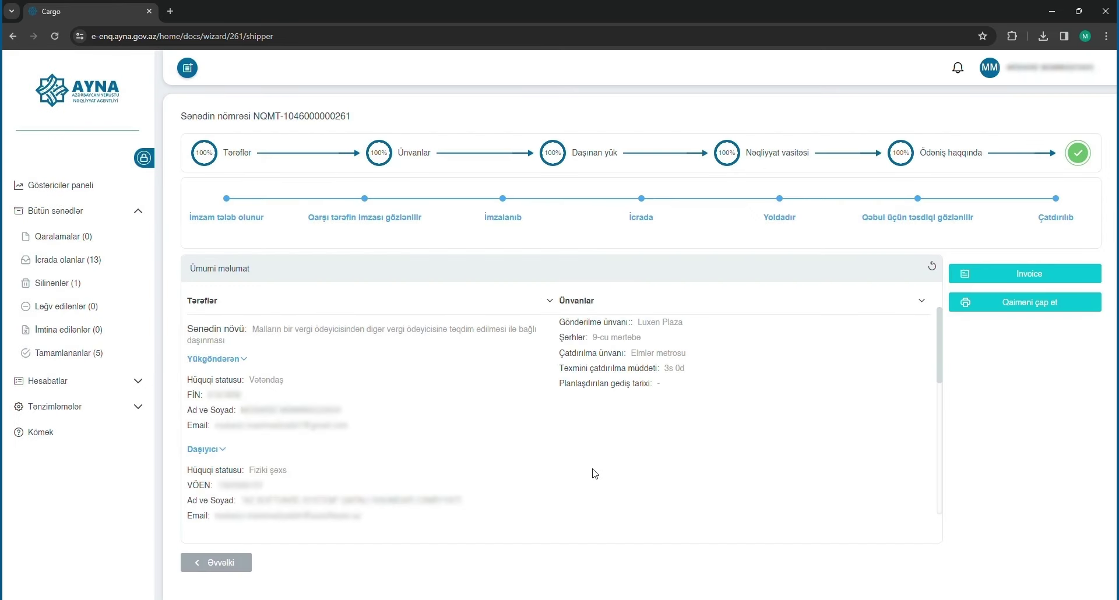
Step: Check İcrada olanlar, then view the Tamamlananlar completed documents list
left_click(106, 259)
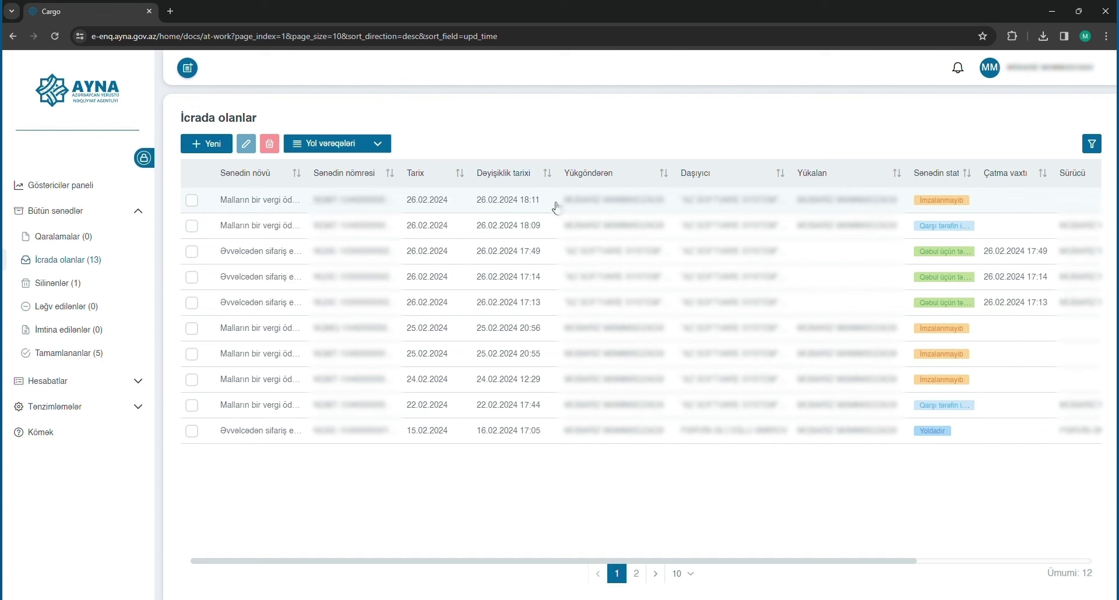
left_click(93, 354)
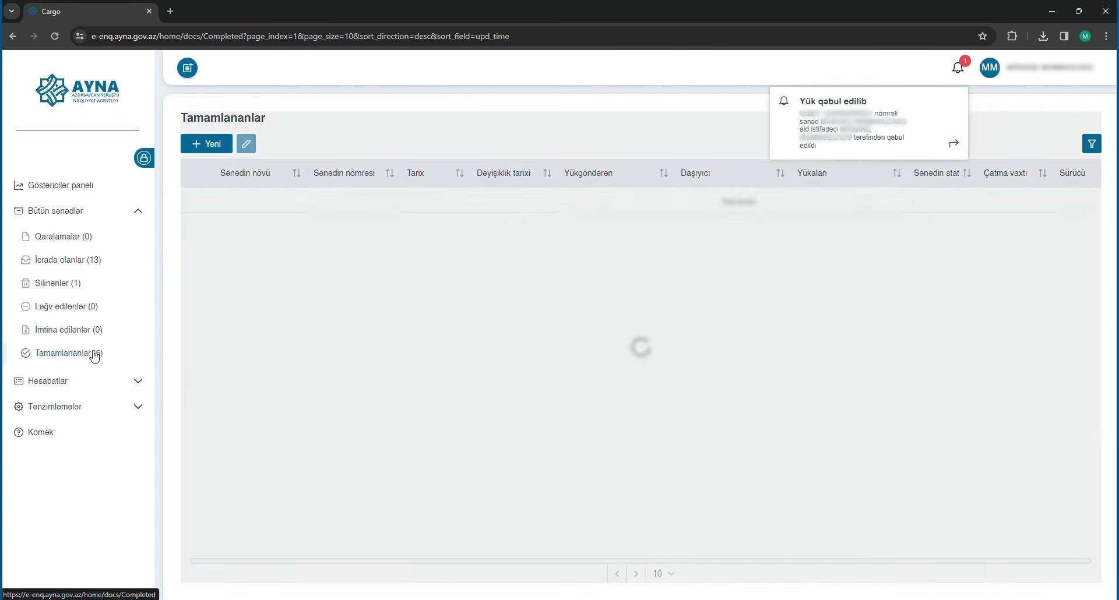